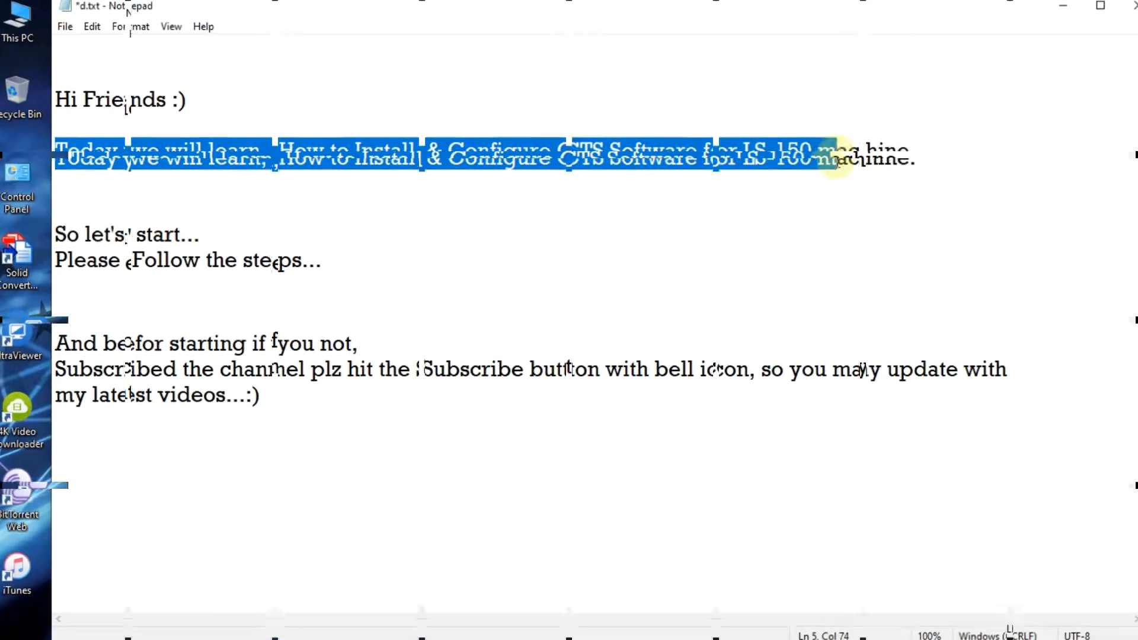
Step: Read through the introductory note on installing and configuring the CTS software for the LS-150 machine
click(77, 237)
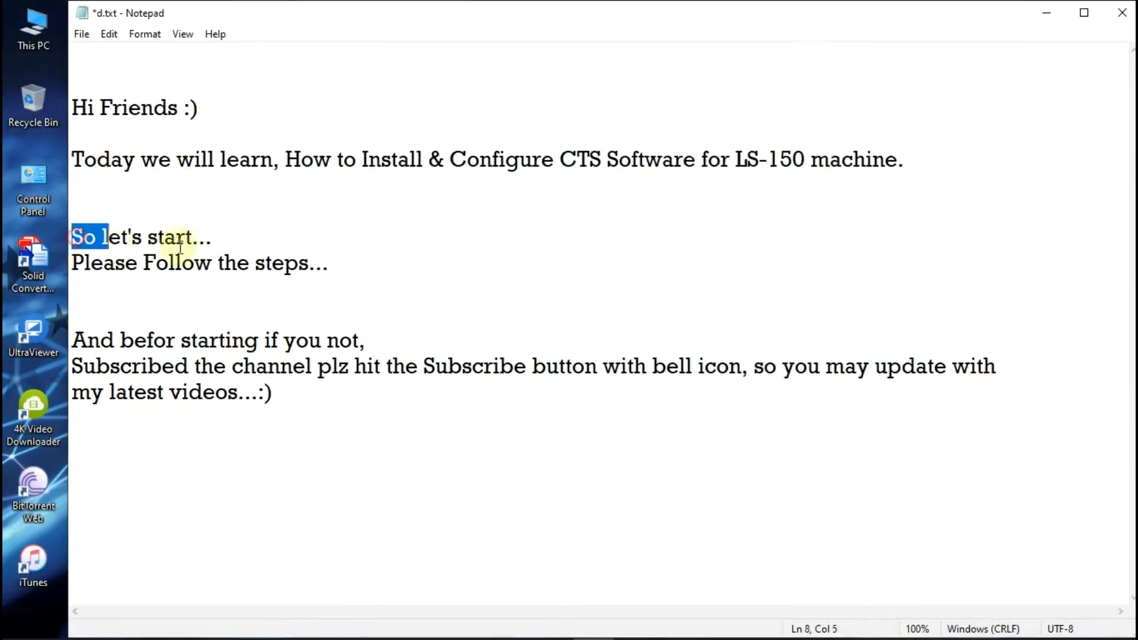
drag(70, 236, 235, 233)
drag(78, 262, 356, 261)
drag(72, 341, 362, 335)
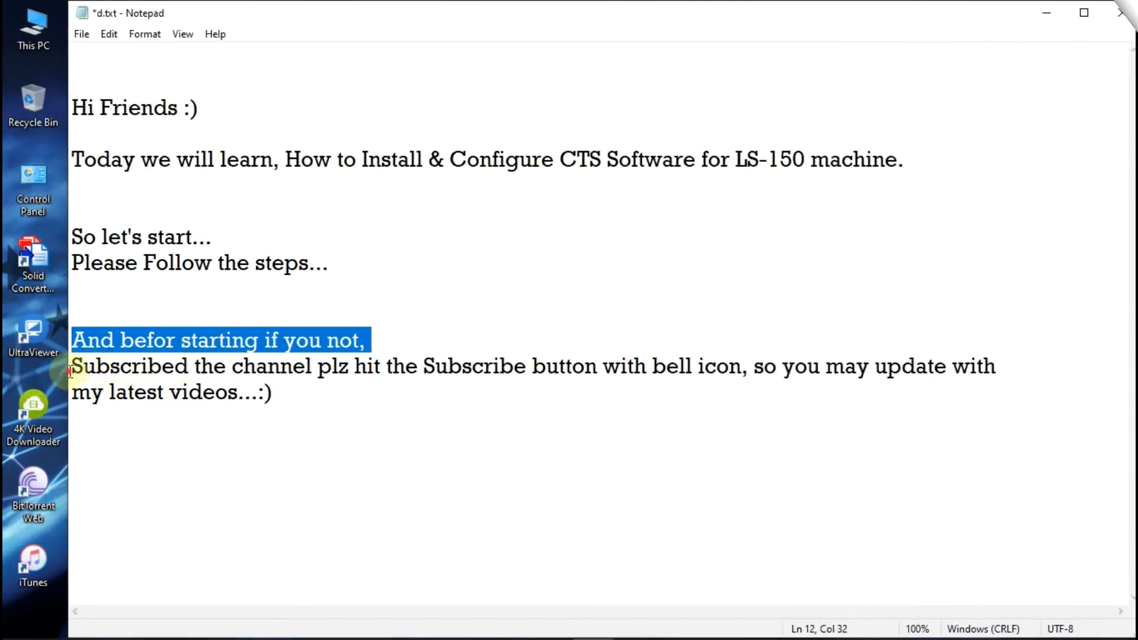
drag(69, 373, 637, 377)
drag(744, 371, 745, 370)
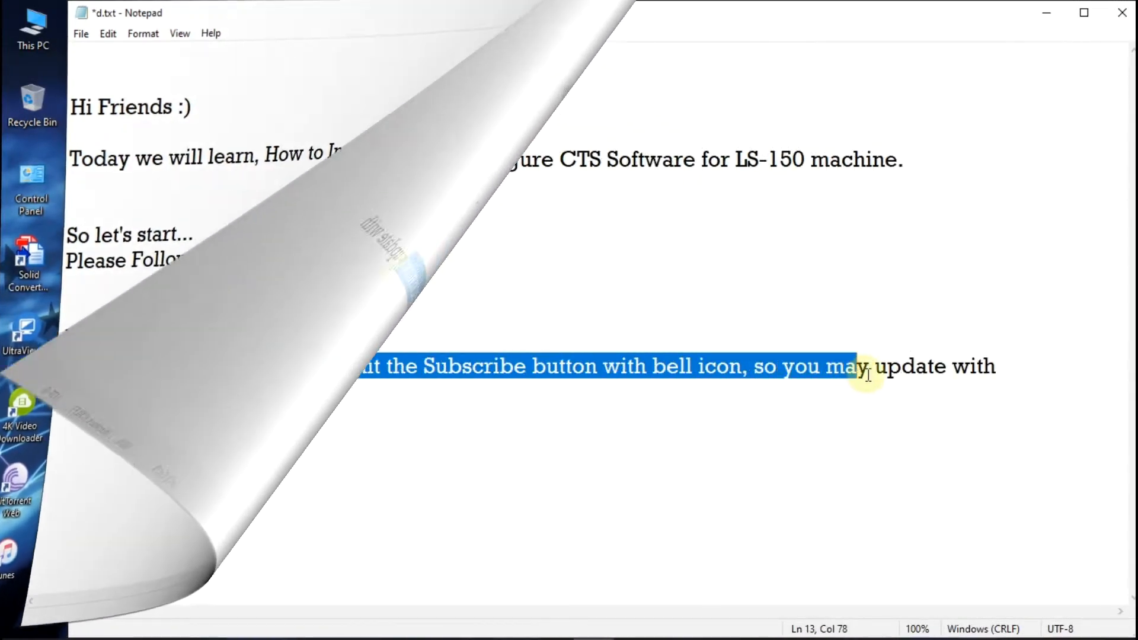
drag(907, 378, 325, 394)
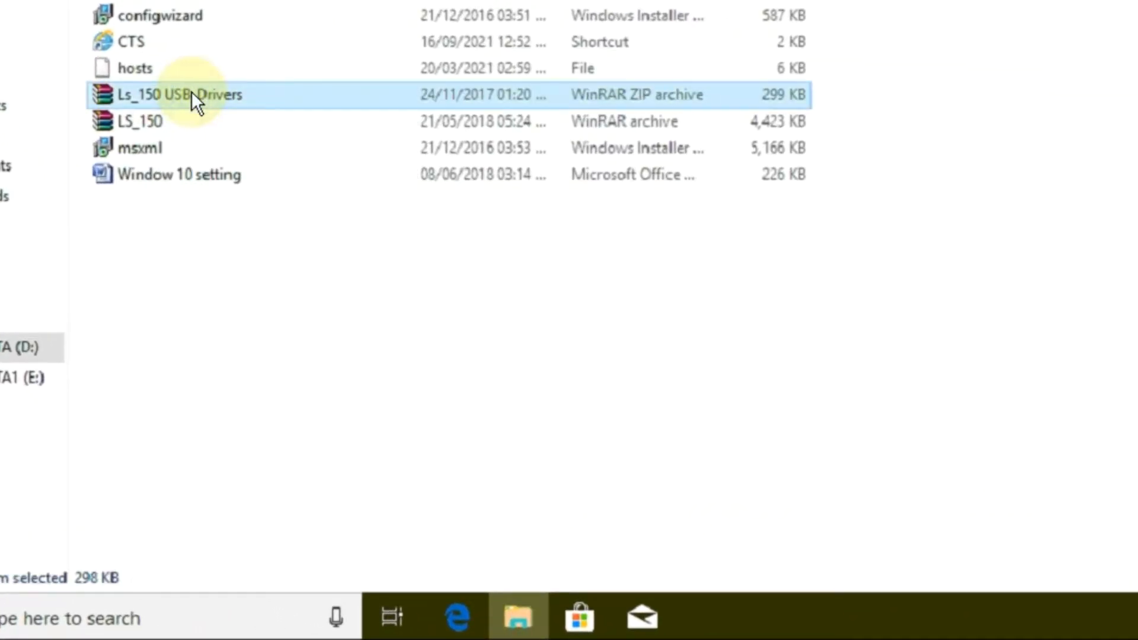
Step: Extract the Ls_150 USB_Drivers archive into the LS-150 CTS Configuration folder
right_click(203, 196)
click(263, 152)
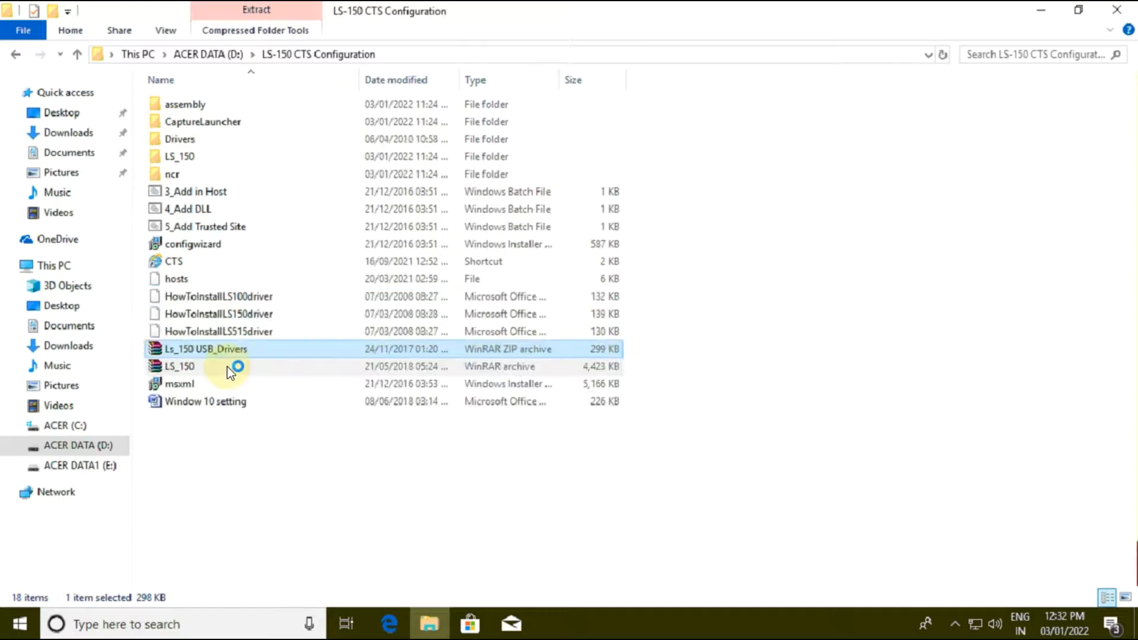
click(738, 197)
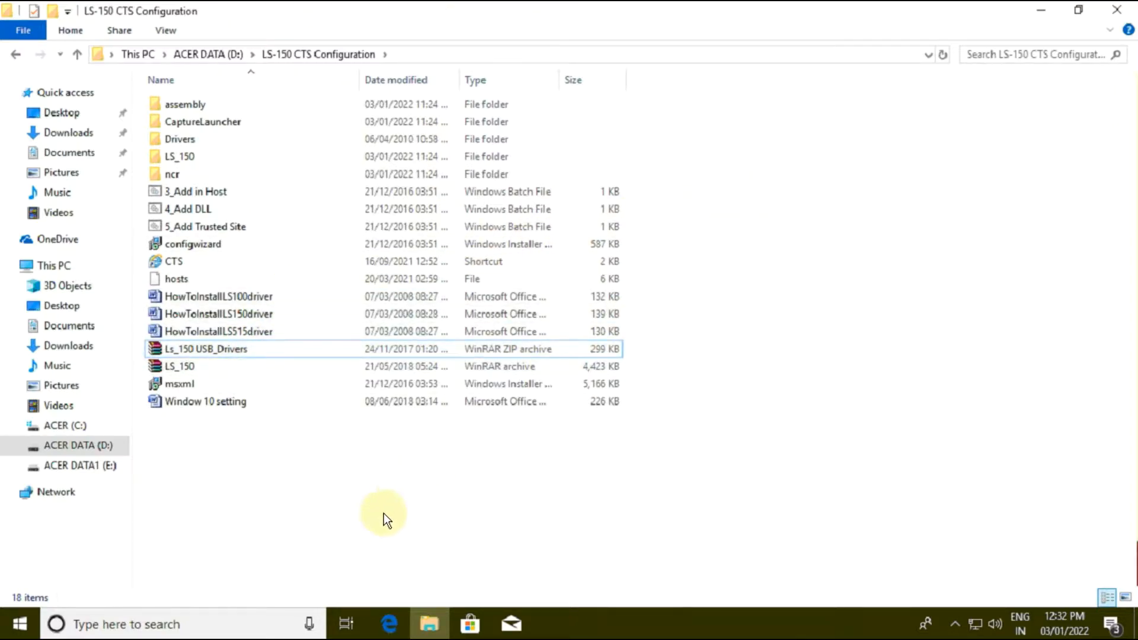
Step: Open Devices and Printers from the Control Panel and find the USB CTS LS150 device
key(super+r)
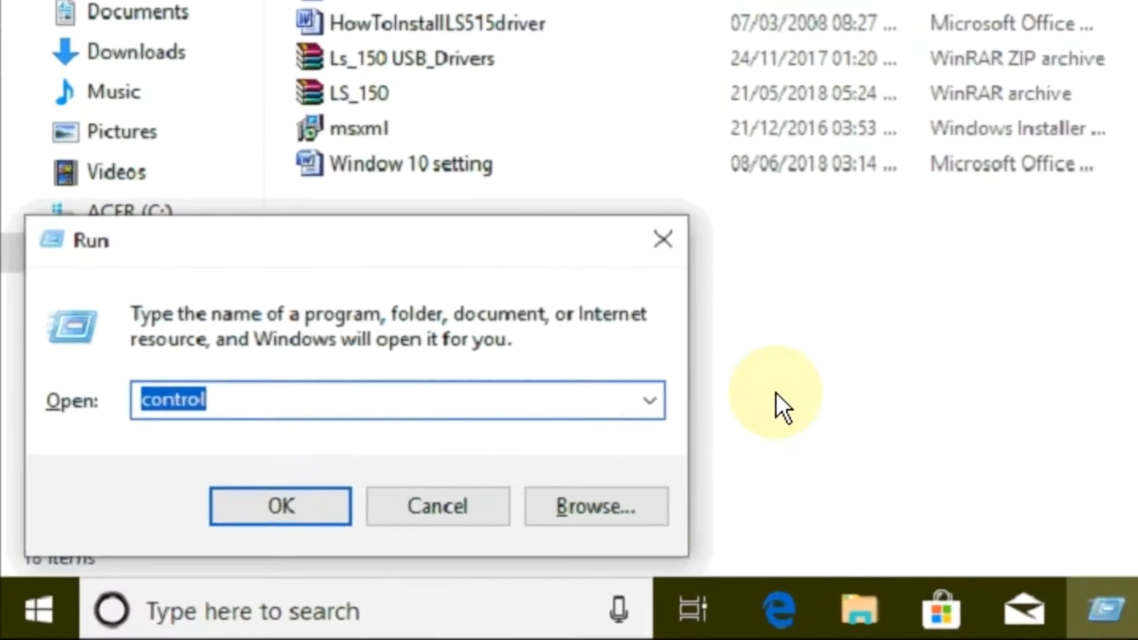
key(Return)
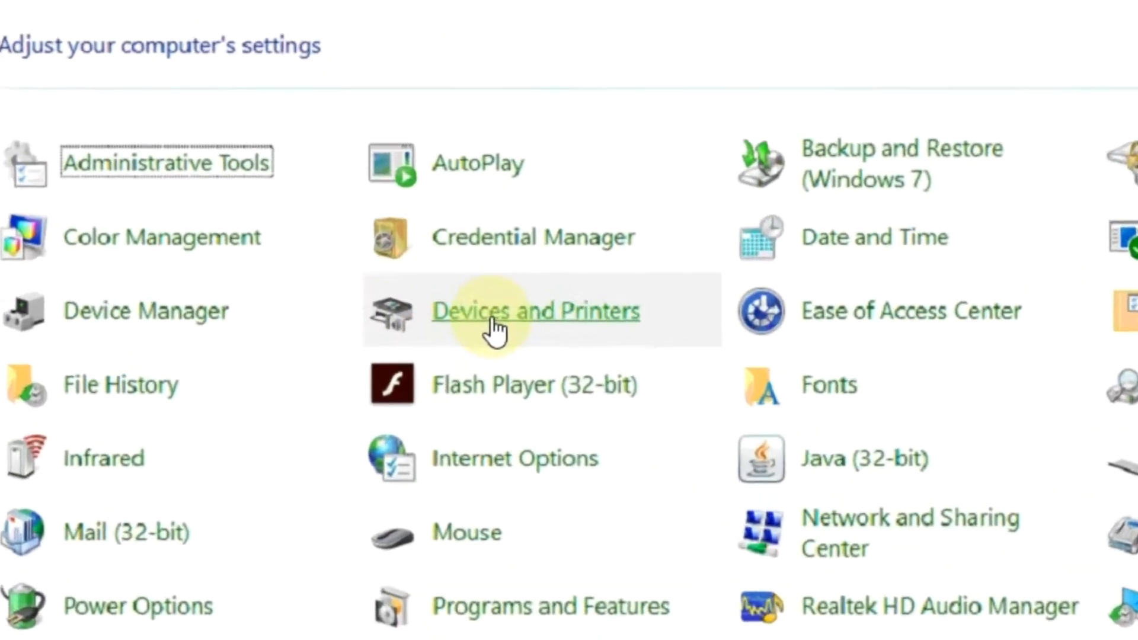
click(425, 327)
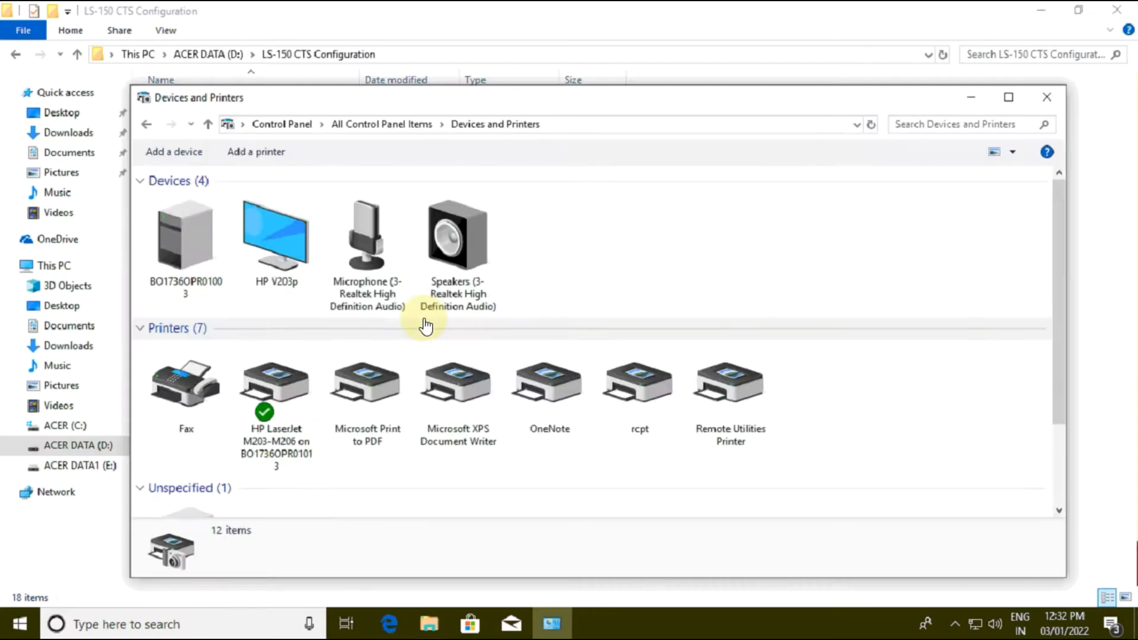
scroll(260, 462, down, 2)
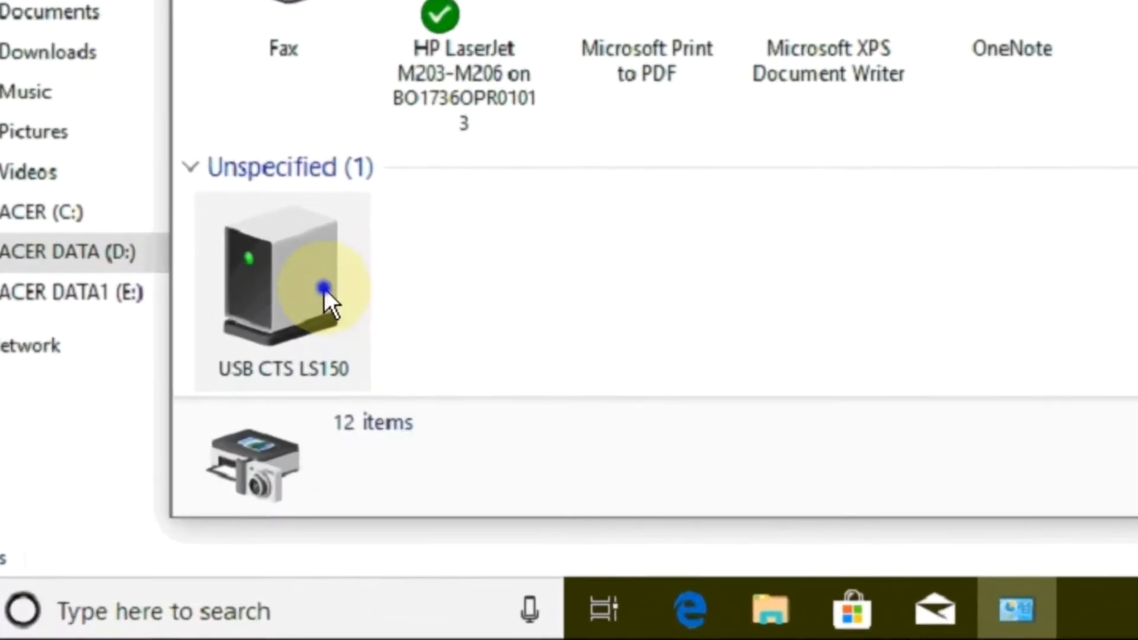
Step: Open the hardware function properties of the USB CTS LS150 device with permission to change its settings
right_click(207, 462)
click(426, 444)
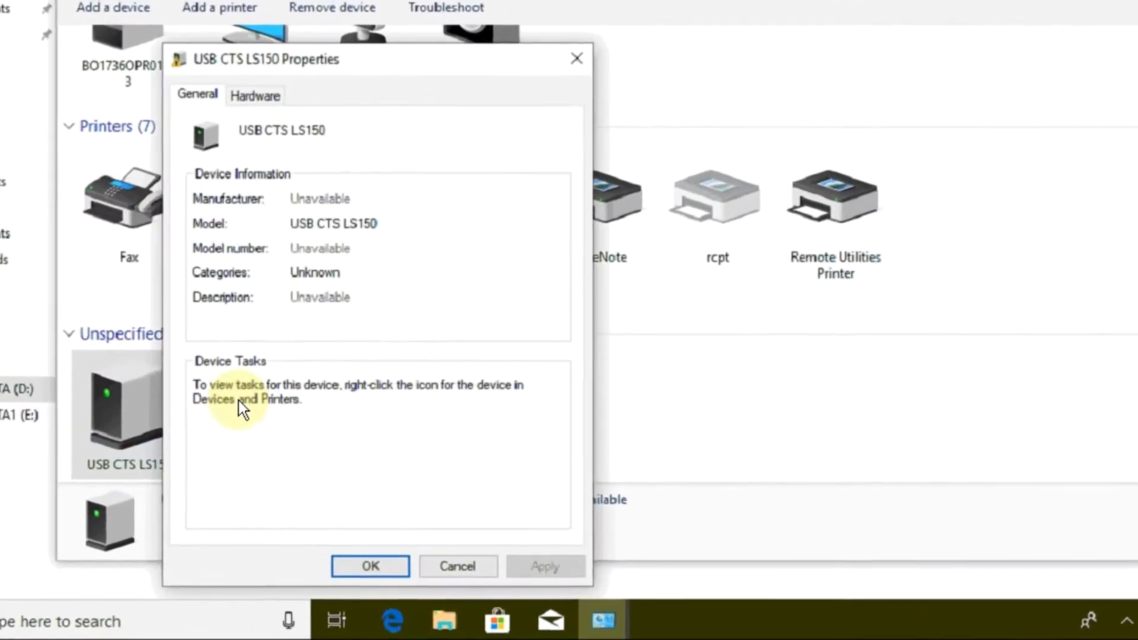
click(255, 95)
double_click(260, 225)
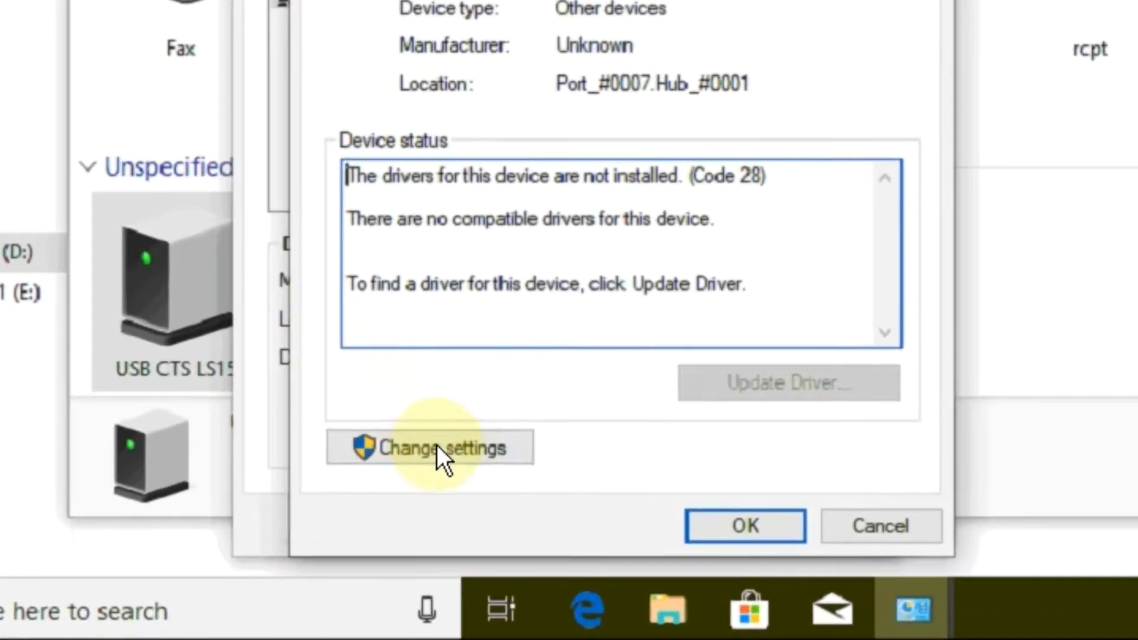
click(439, 448)
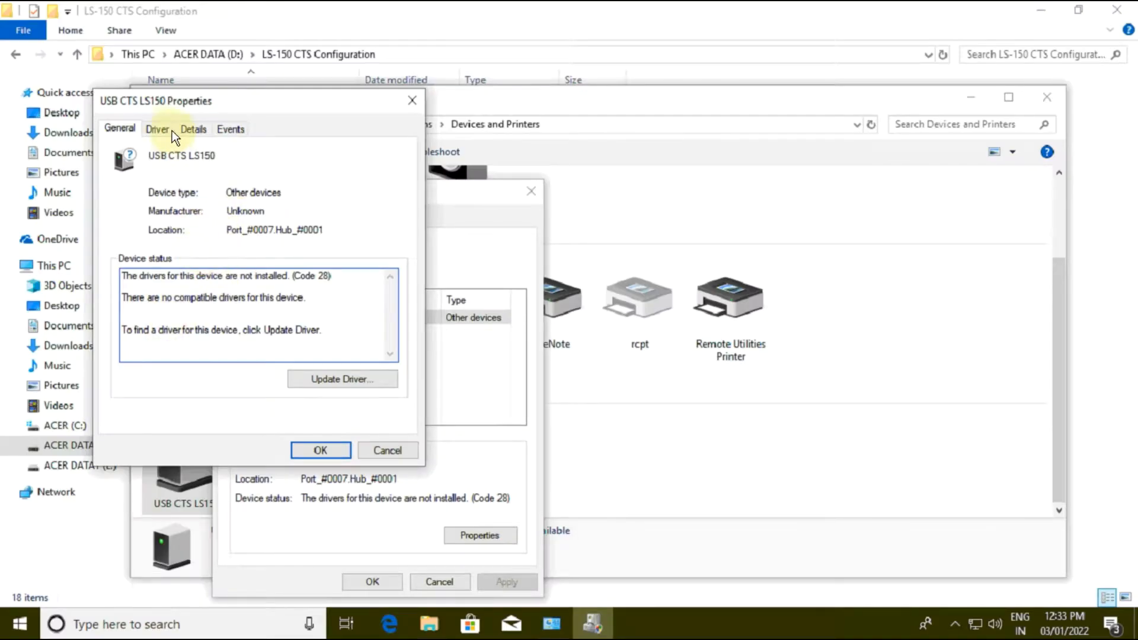
Step: Start a driver update for the USB CTS LS150, choosing to browse the computer for driver software
click(158, 129)
click(173, 318)
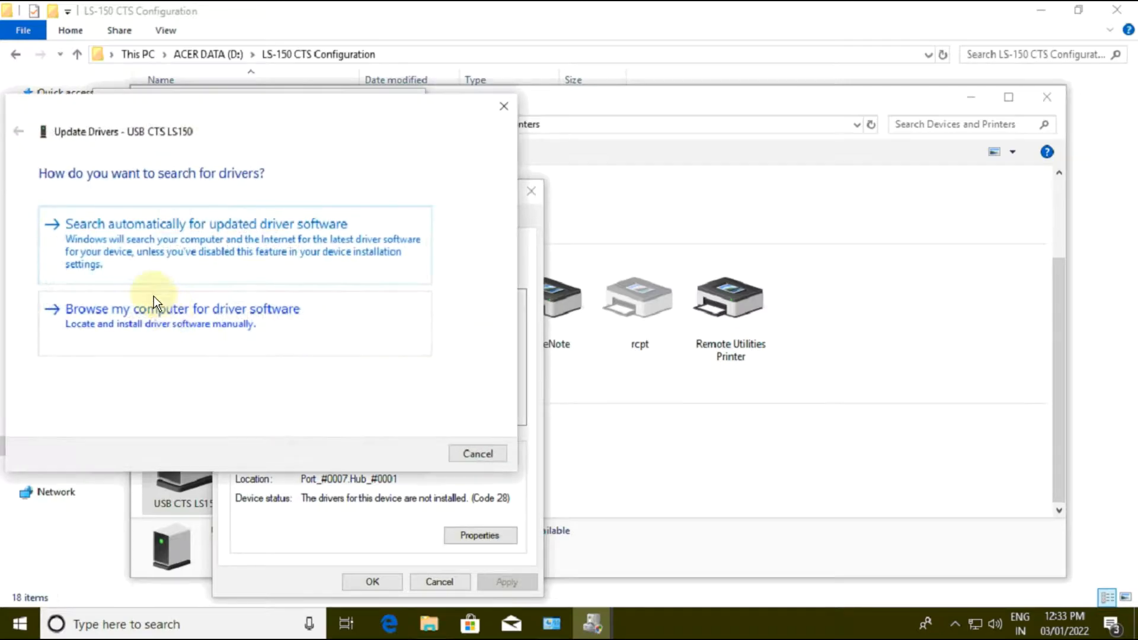
click(166, 331)
drag(234, 105, 274, 106)
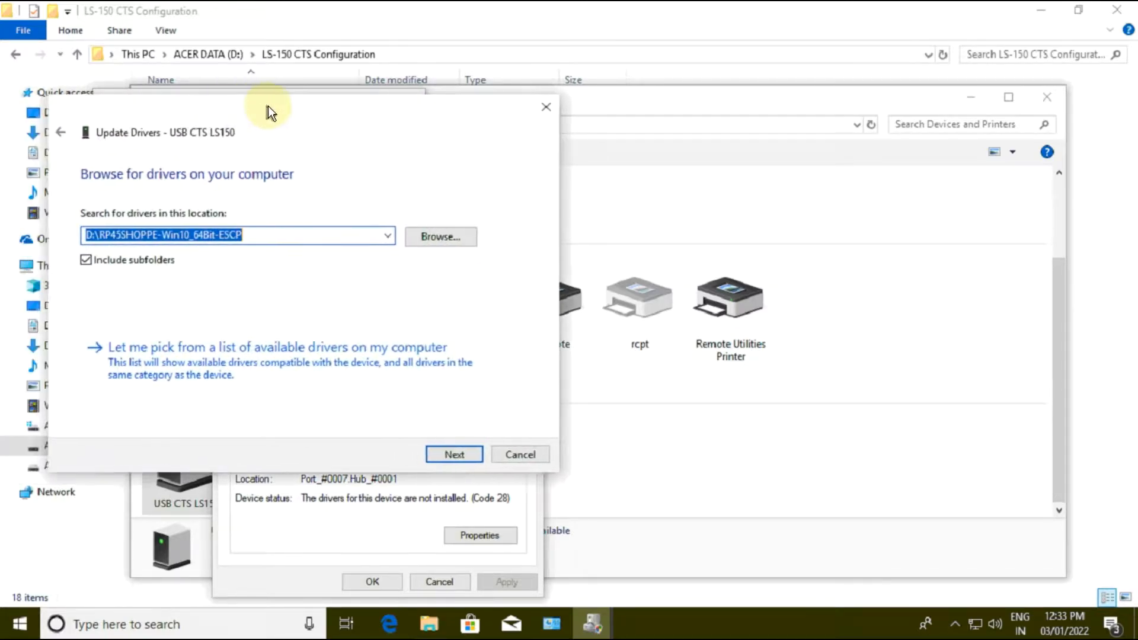
Step: Set the driver search location to the Win64_Vista_Win7 folder in Drivers under LS-150 CTS Configuration
click(432, 236)
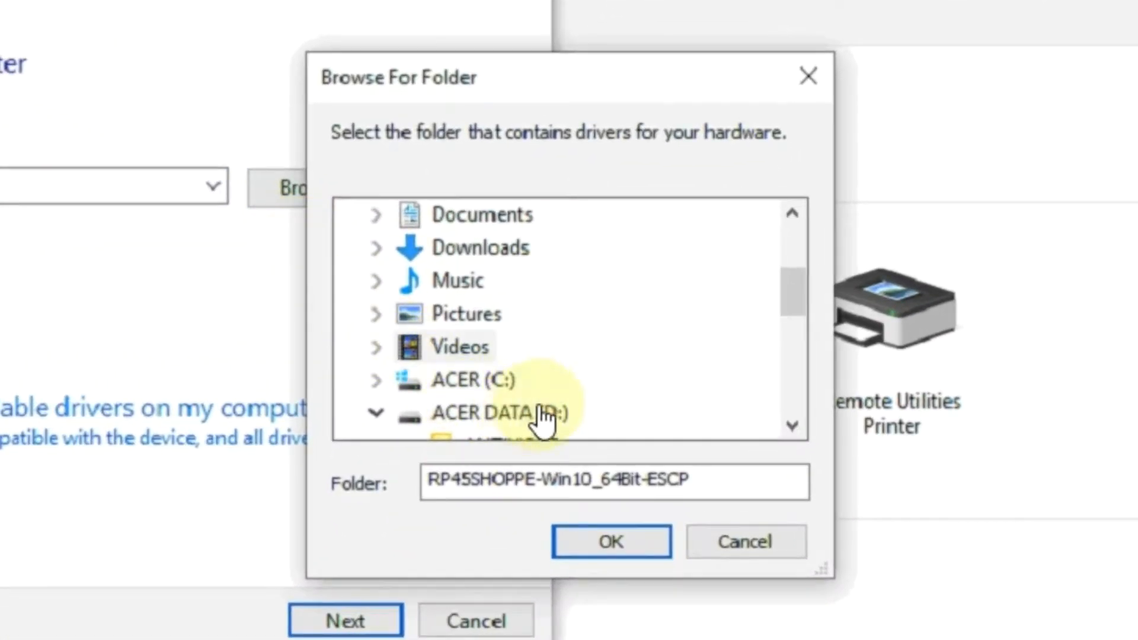
scroll(540, 404, down, 3)
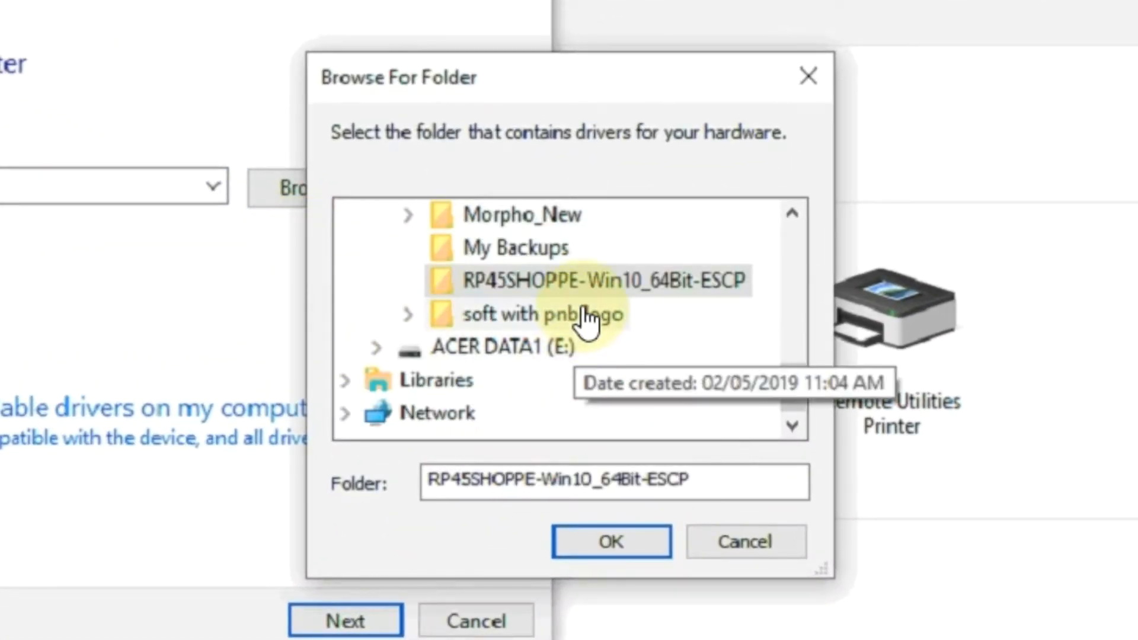
scroll(541, 314, up, 1)
click(616, 235)
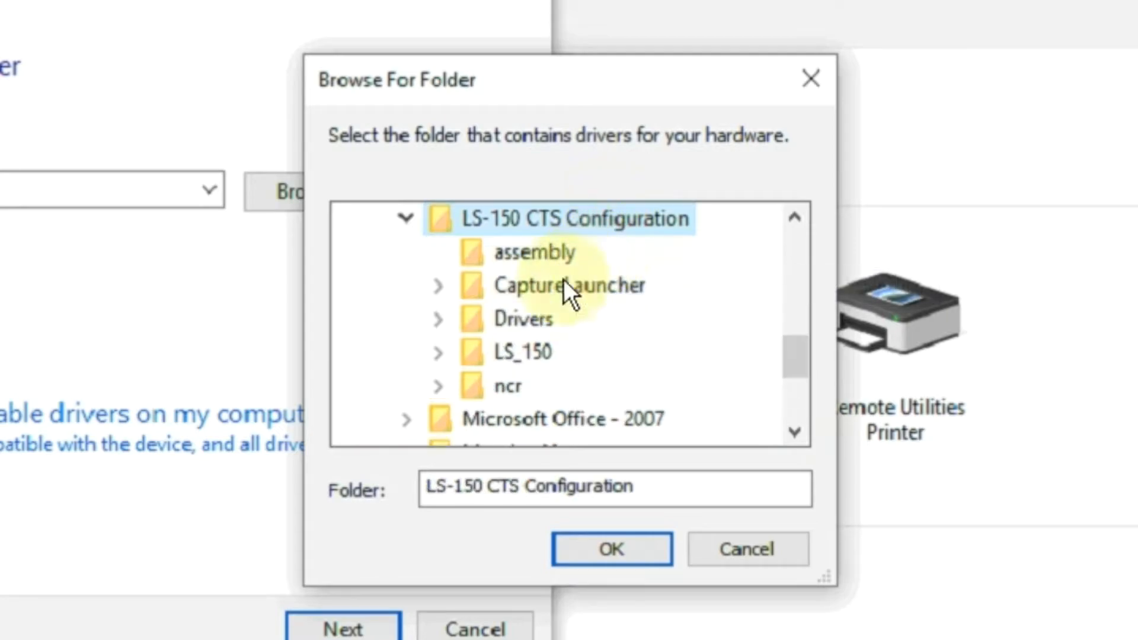
click(522, 319)
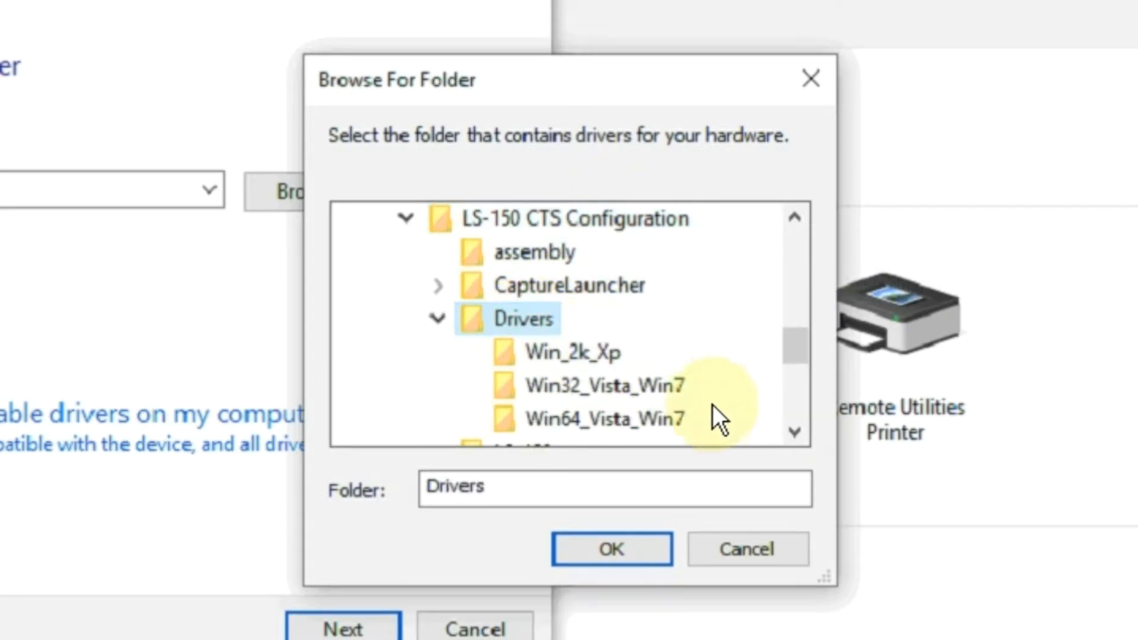
click(646, 437)
click(579, 546)
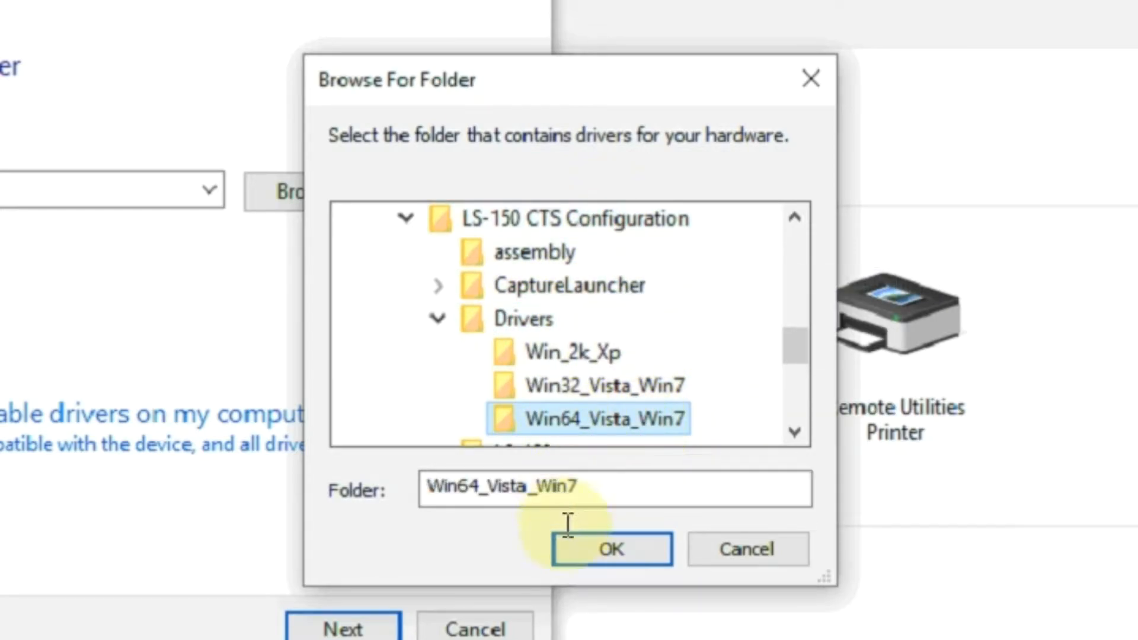
Step: Install the driver from the chosen folder and close the update wizard and both device properties dialogs
click(326, 633)
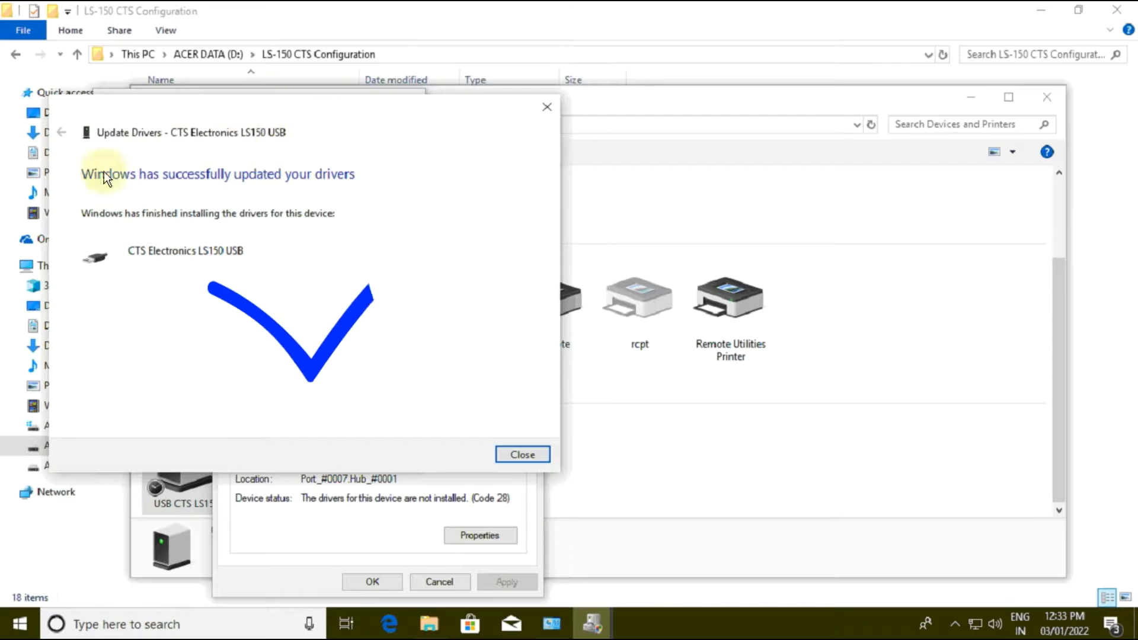
click(522, 455)
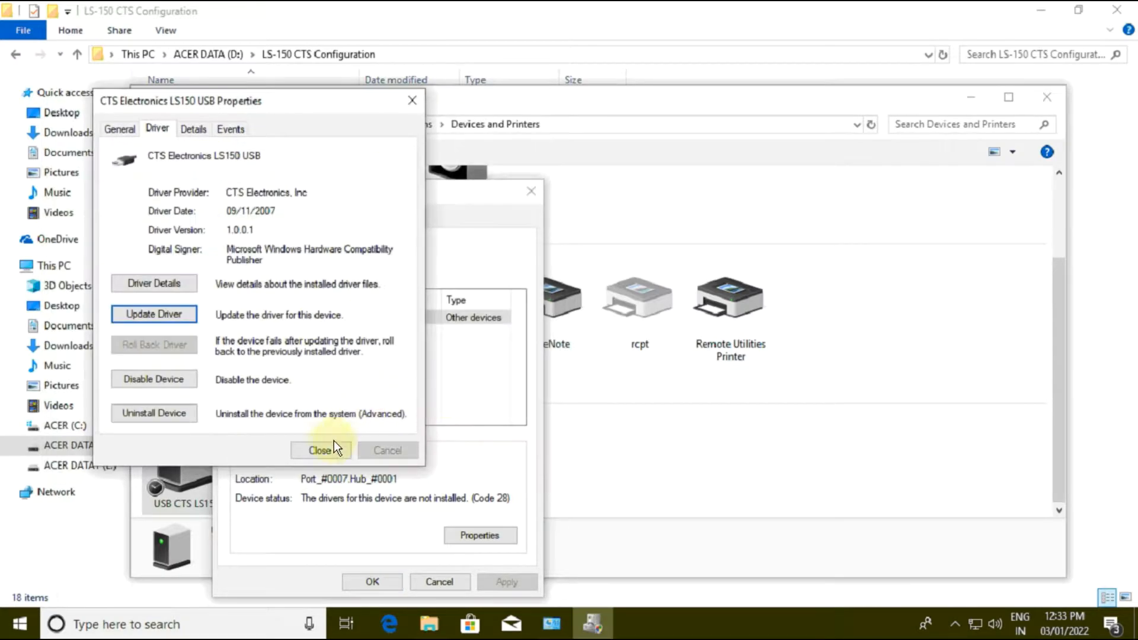
click(325, 452)
click(384, 578)
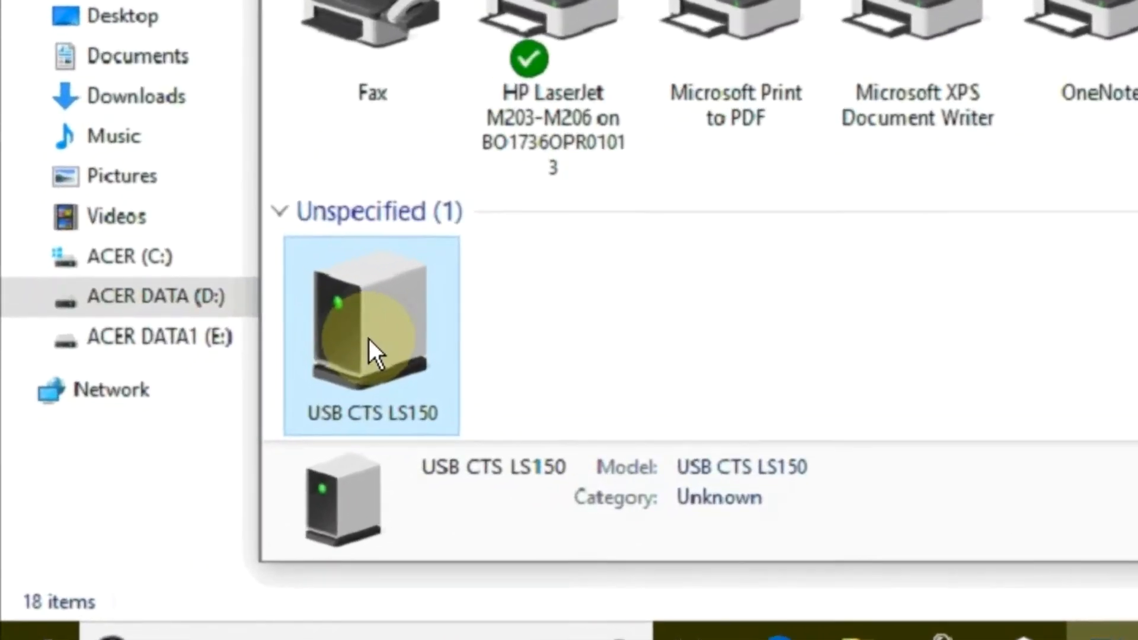
Step: Check the actions offered for the USB CTS LS150 device and close Devices and Printers
right_click(183, 469)
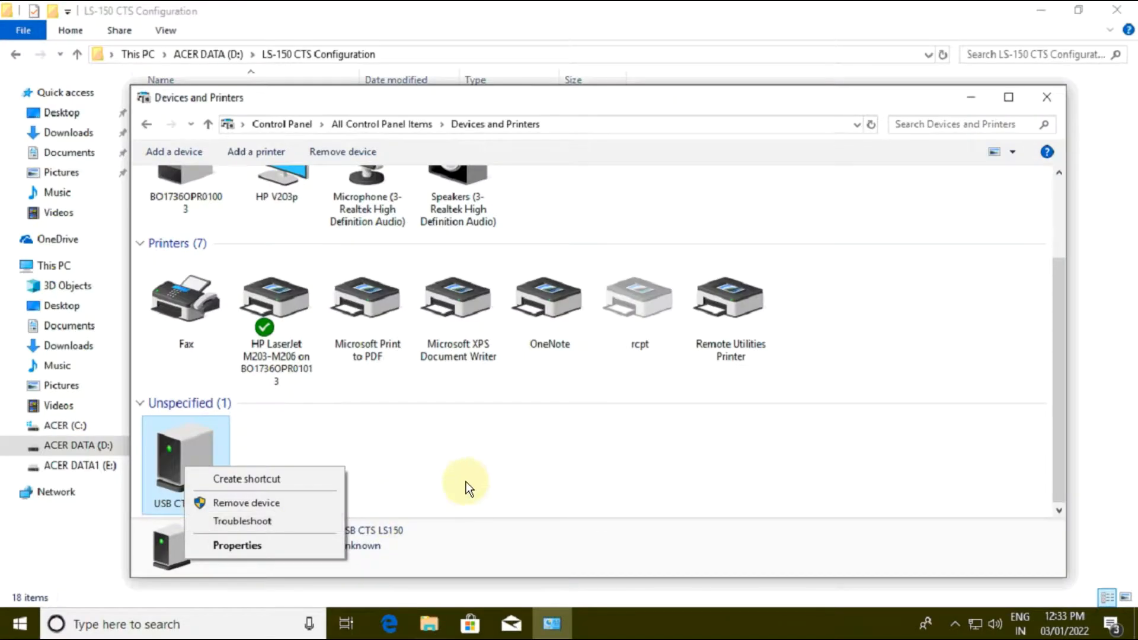
click(931, 367)
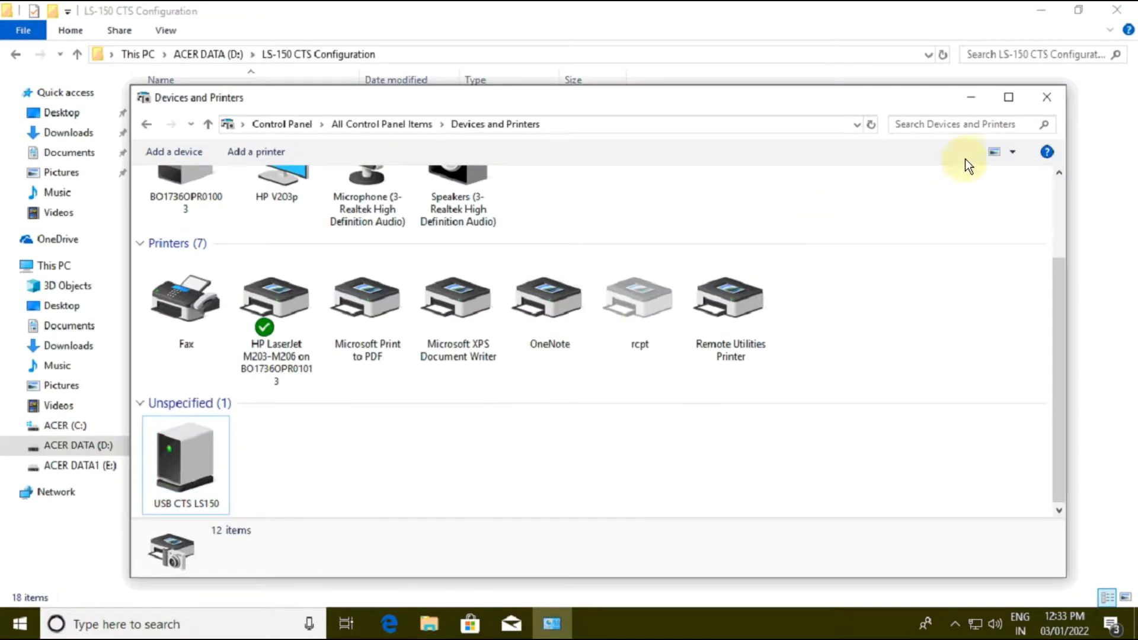
click(1051, 101)
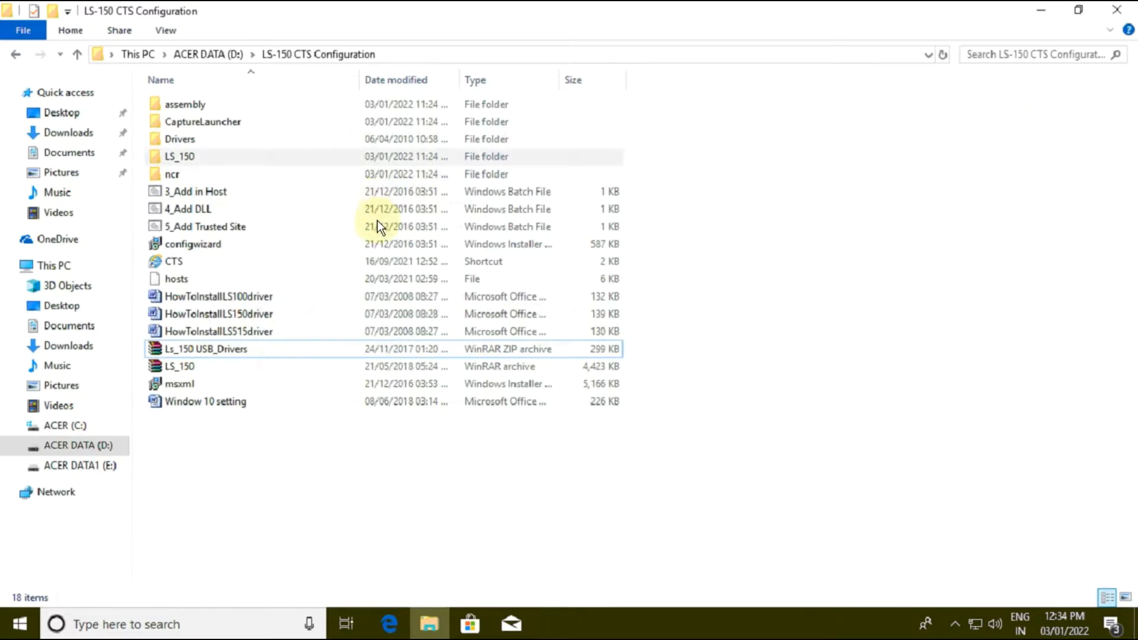
Step: Search the LS_150 folder for *.dll and copy all the DLL files found
click(187, 158)
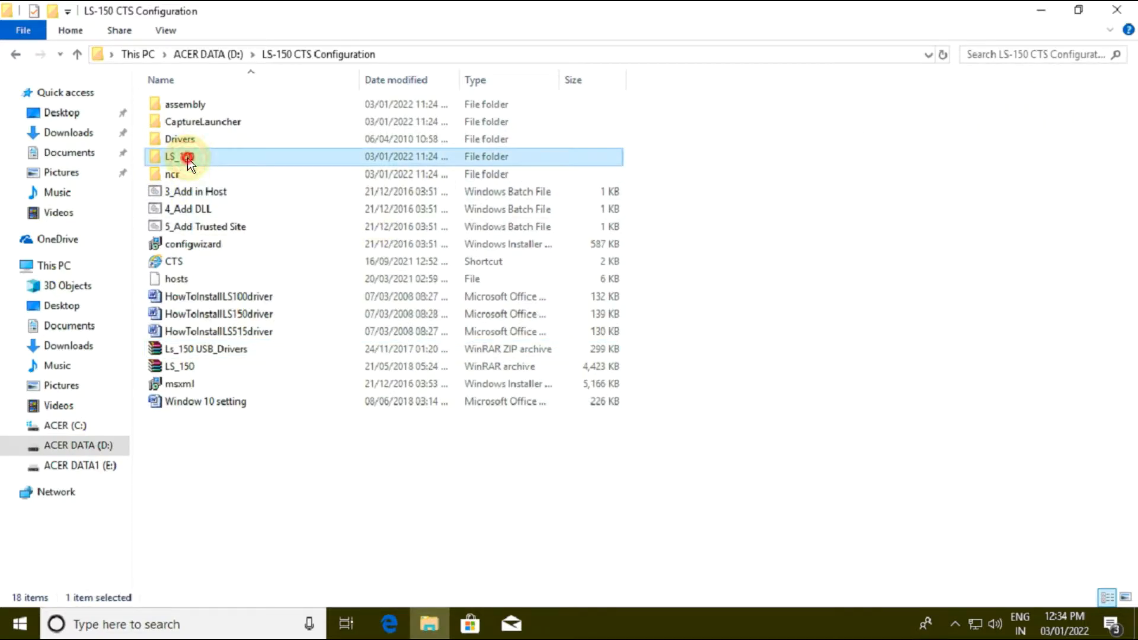
double_click(187, 157)
click(974, 58)
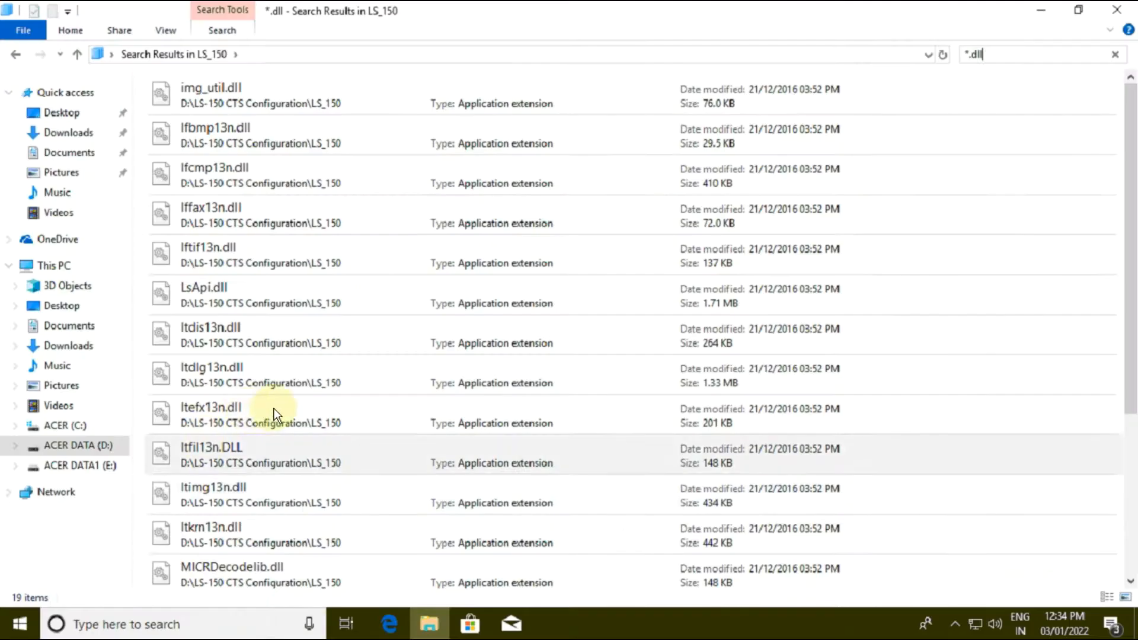
click(587, 160)
key(ctrl+a)
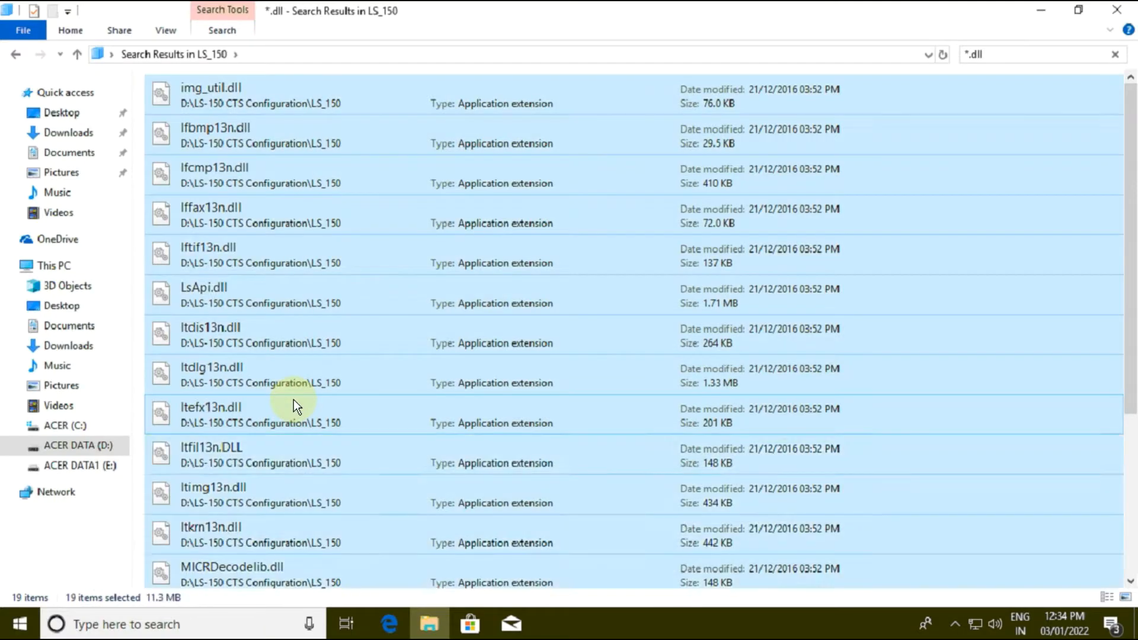
right_click(293, 399)
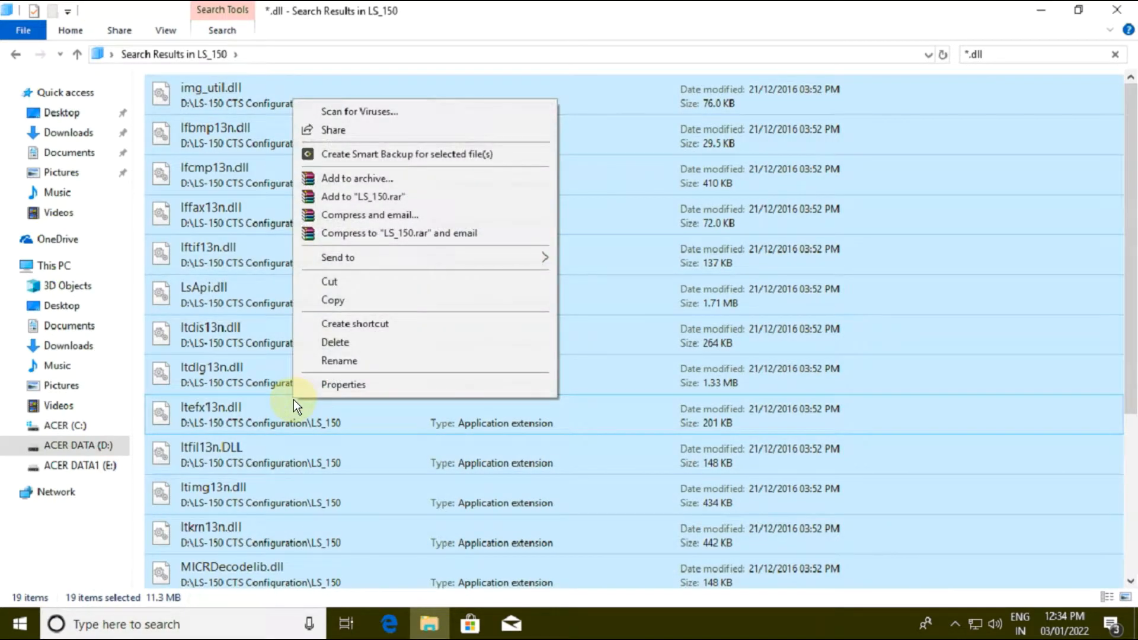
click(349, 301)
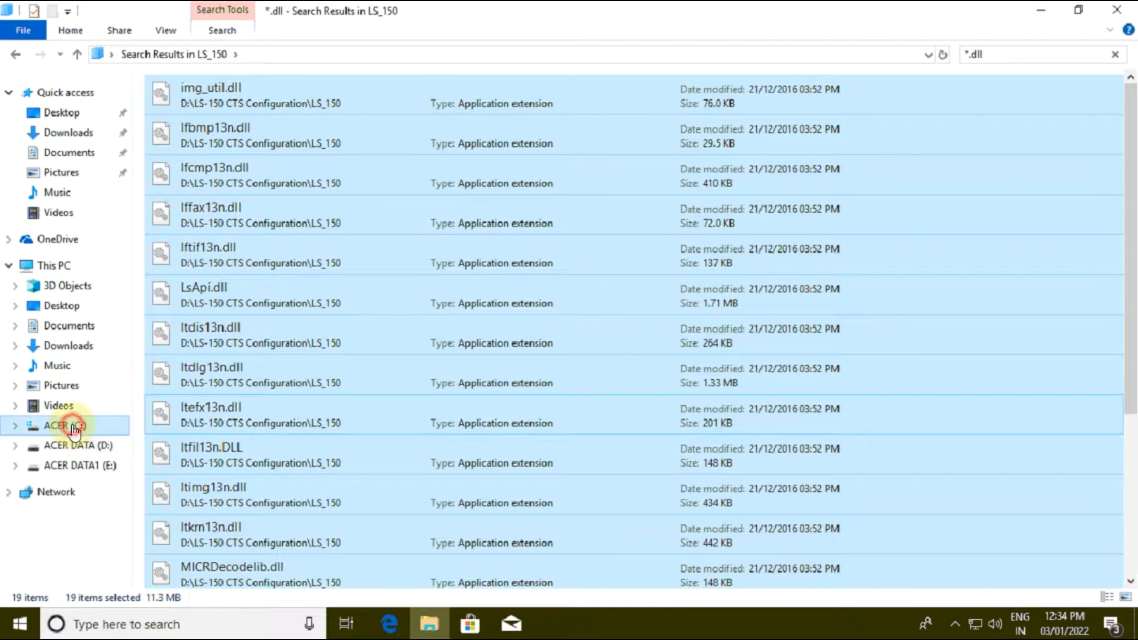
Step: Paste the copied DLL files into C:\Windows, granting administrator permission for all current items
click(74, 428)
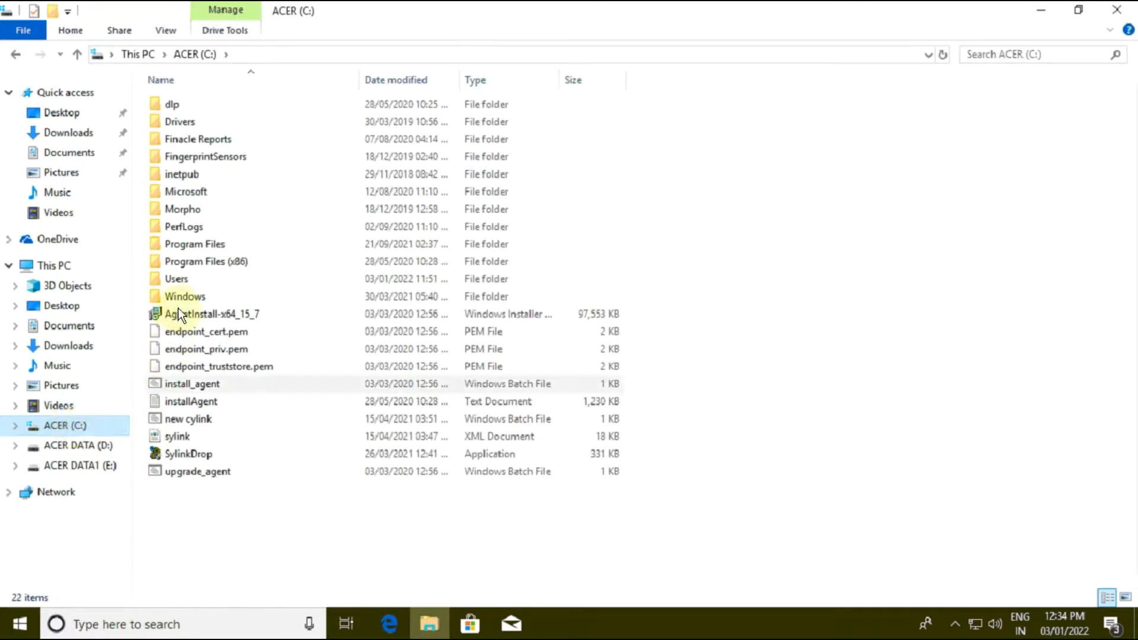
double_click(178, 298)
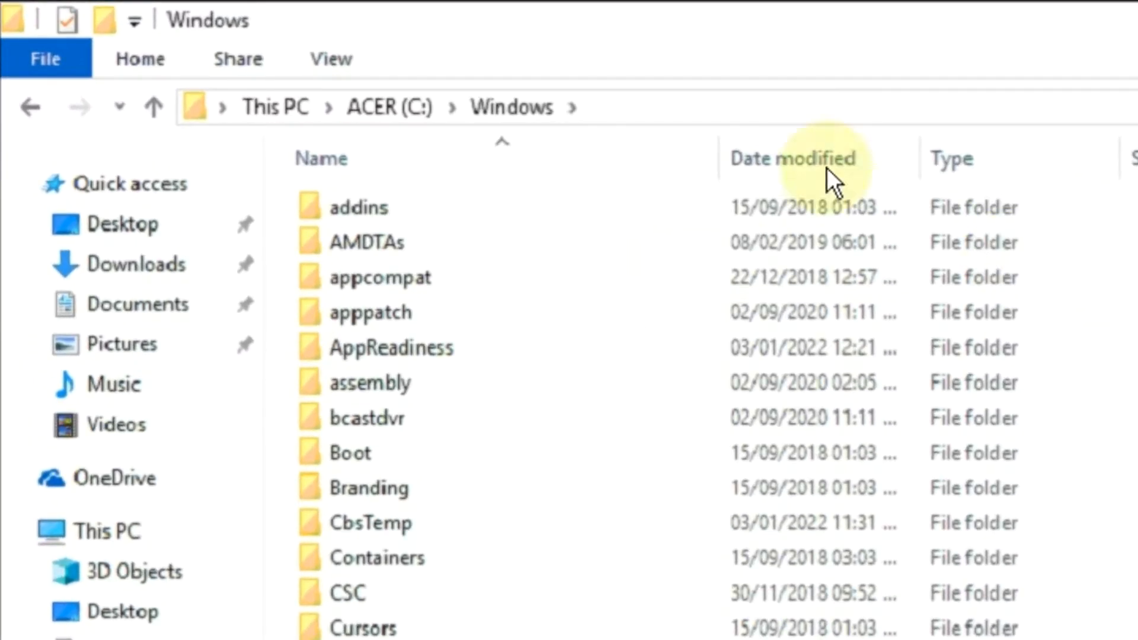
click(637, 109)
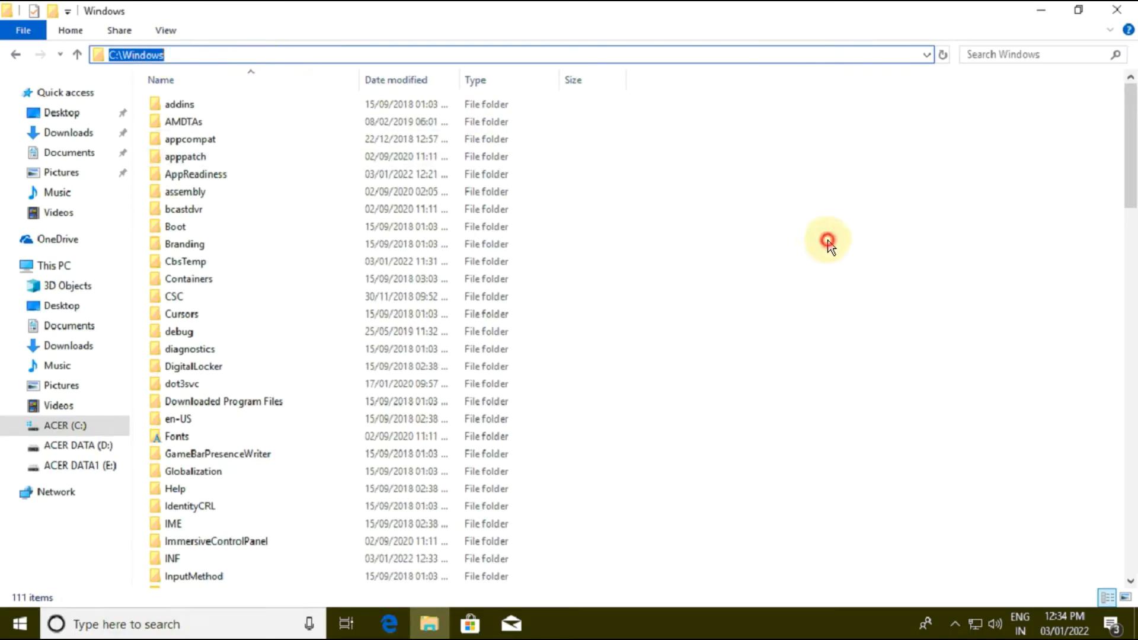
click(828, 243)
right_click(829, 243)
click(872, 357)
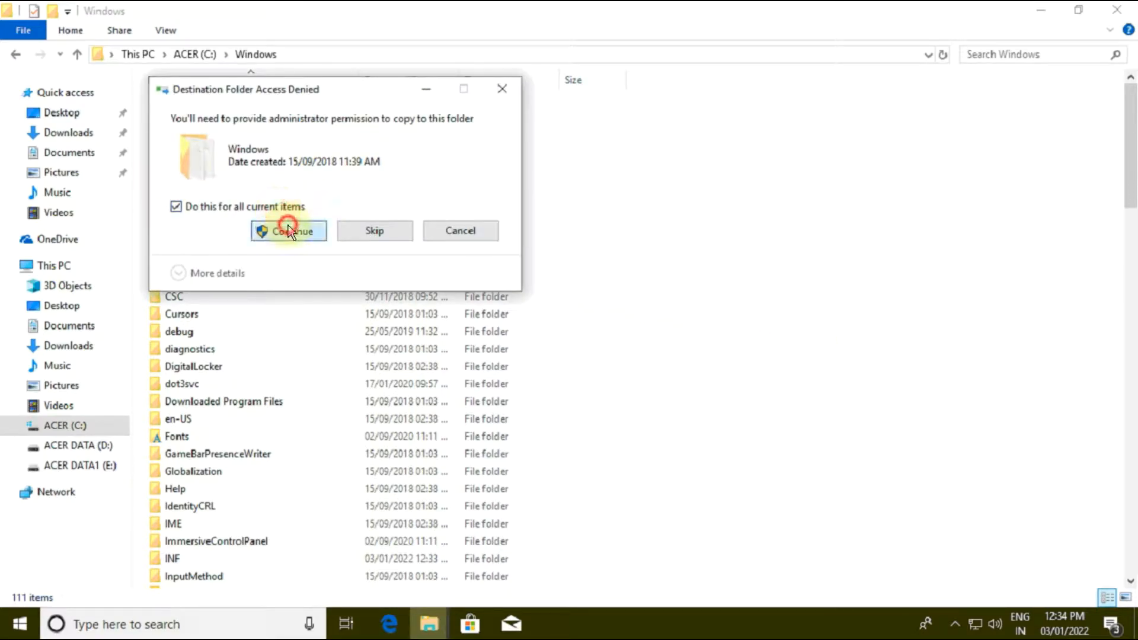
click(288, 230)
click(807, 307)
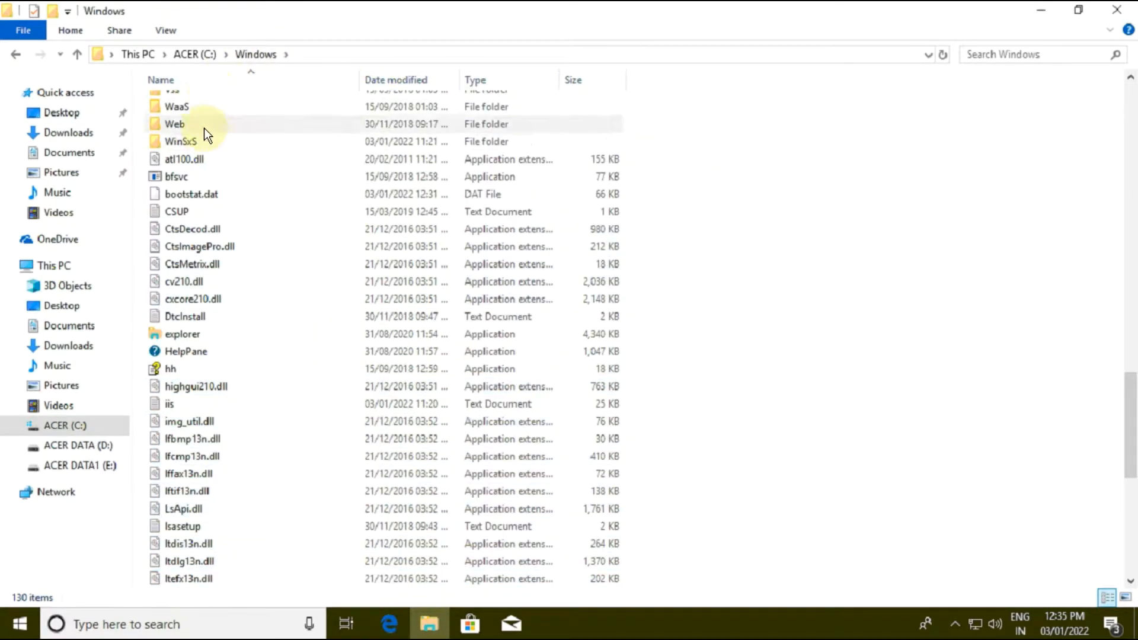
Step: Paste the copied DLL files into C:\Windows\System32, granting administrator permission for all current items, and close that folder window
scroll(251, 179, up, 20)
click(214, 378)
text(sys)
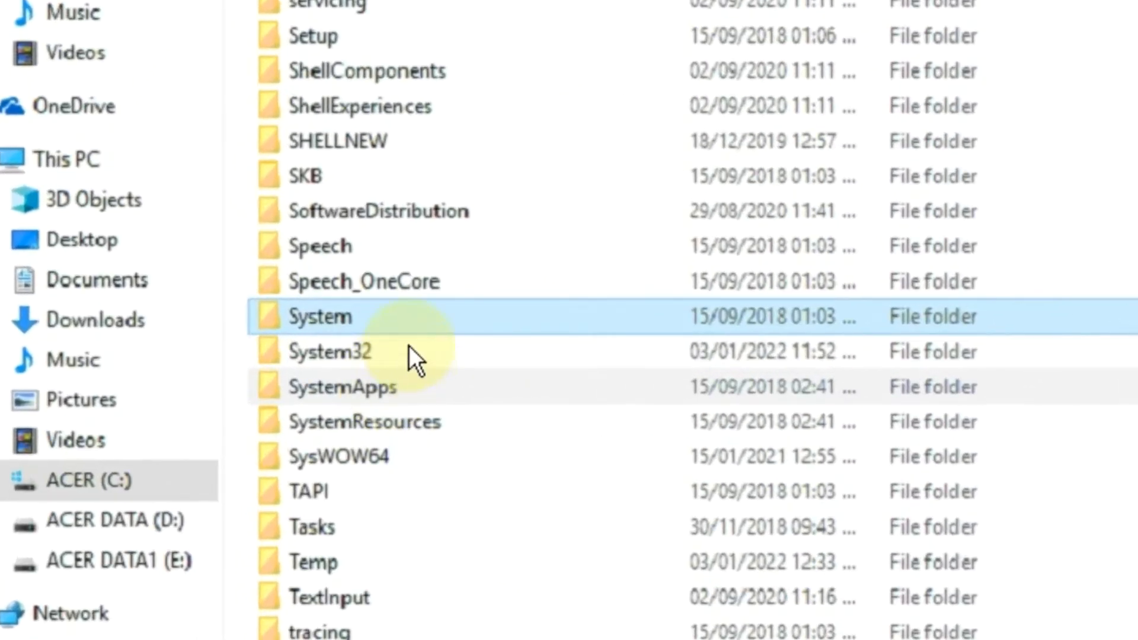
double_click(410, 349)
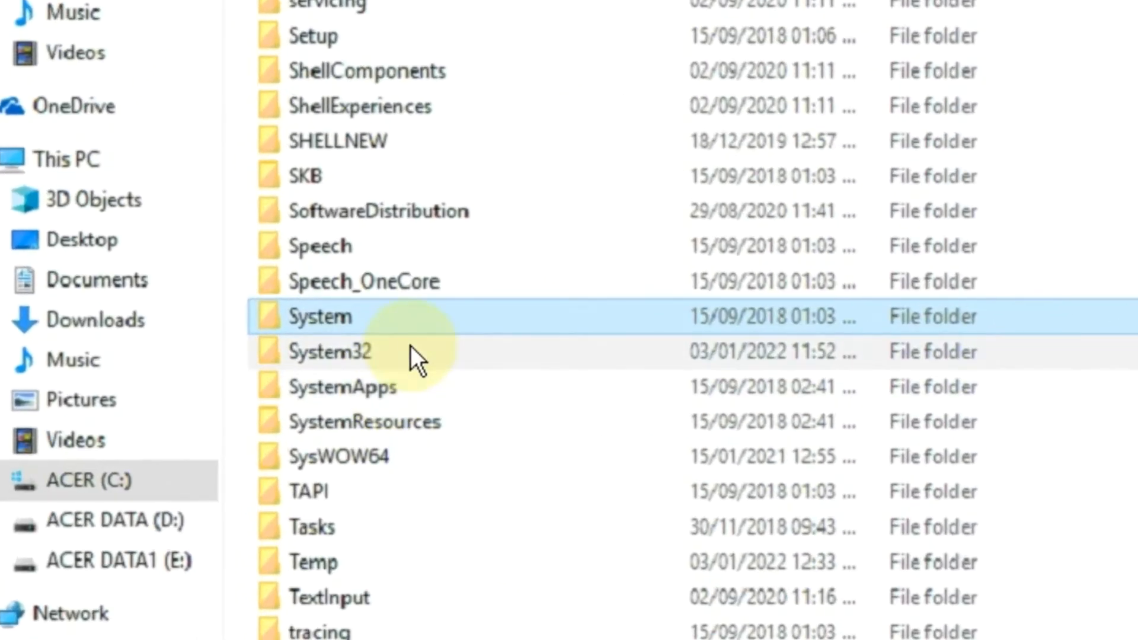
click(887, 274)
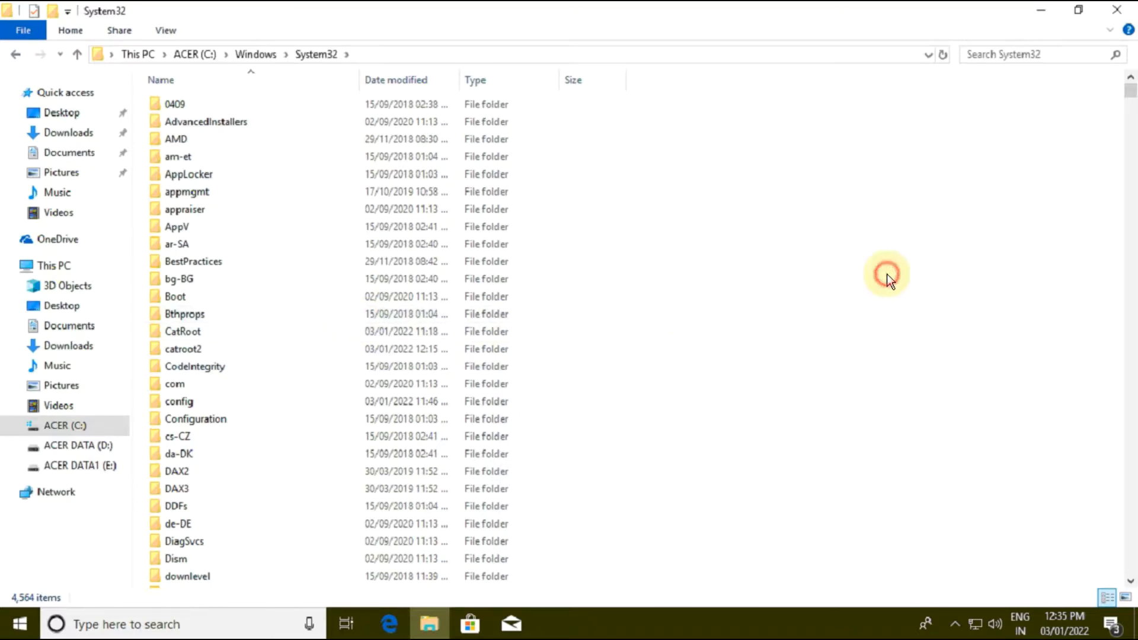
right_click(868, 305)
click(913, 415)
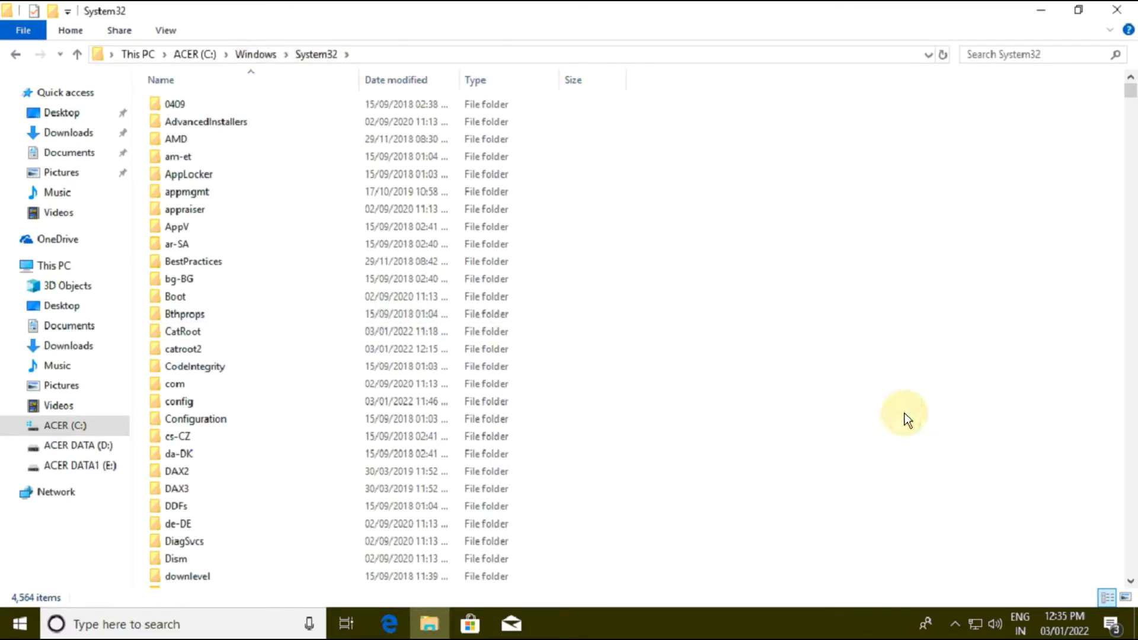
click(510, 209)
click(514, 230)
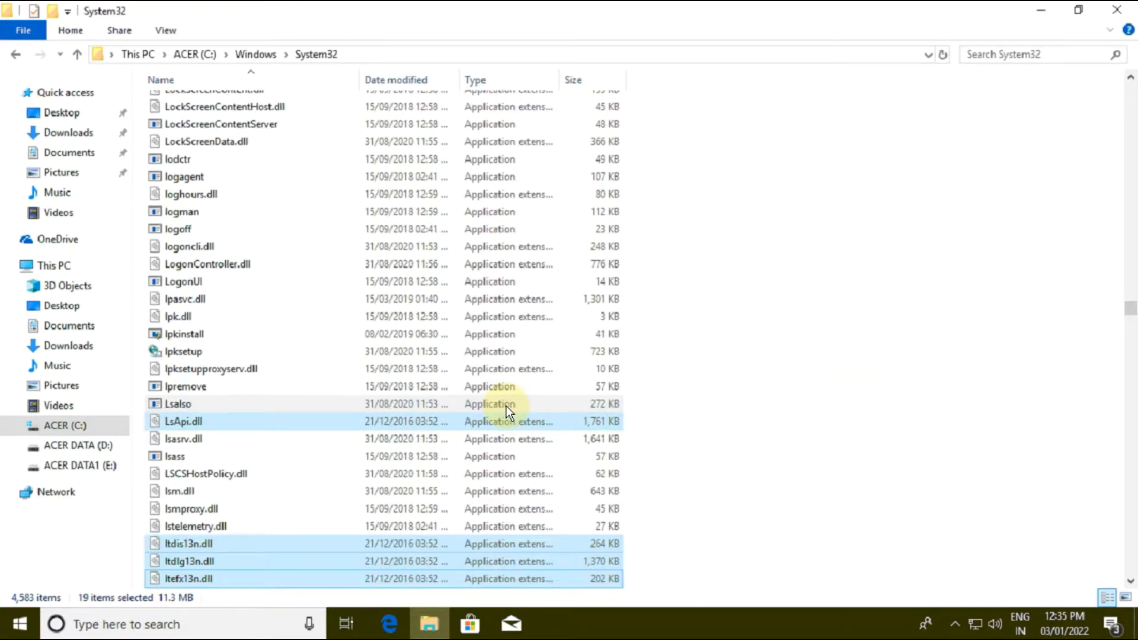
click(1122, 10)
Step: Copy the LS_150 and ncr folders from the LS-150 CTS Configuration folder
click(188, 162)
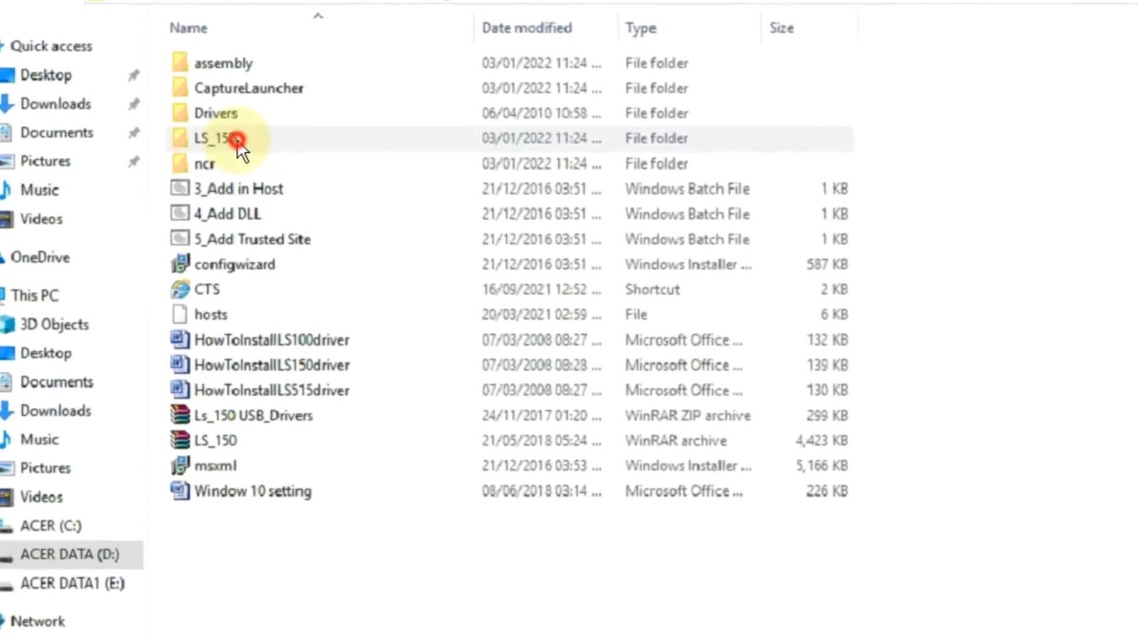
ctrl+click(192, 177)
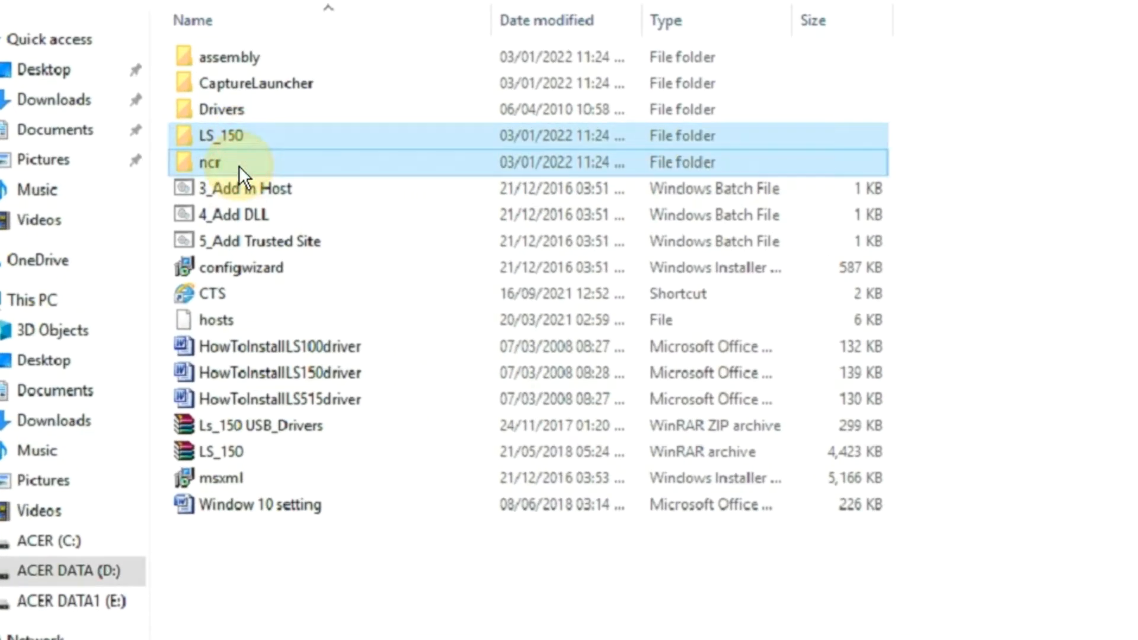
right_click(239, 165)
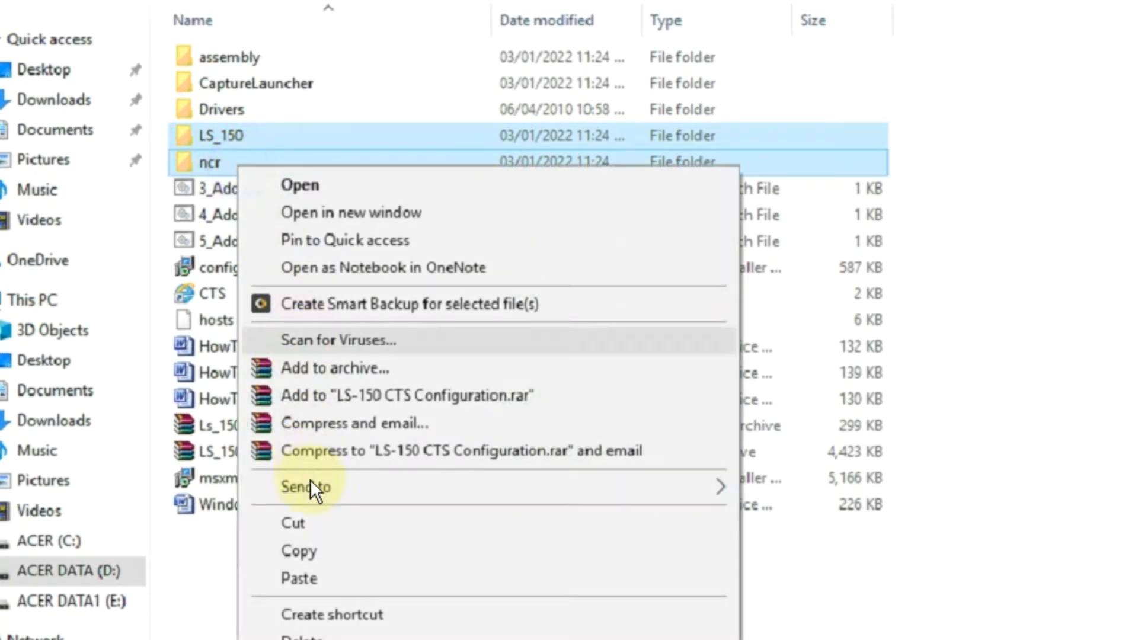
click(319, 549)
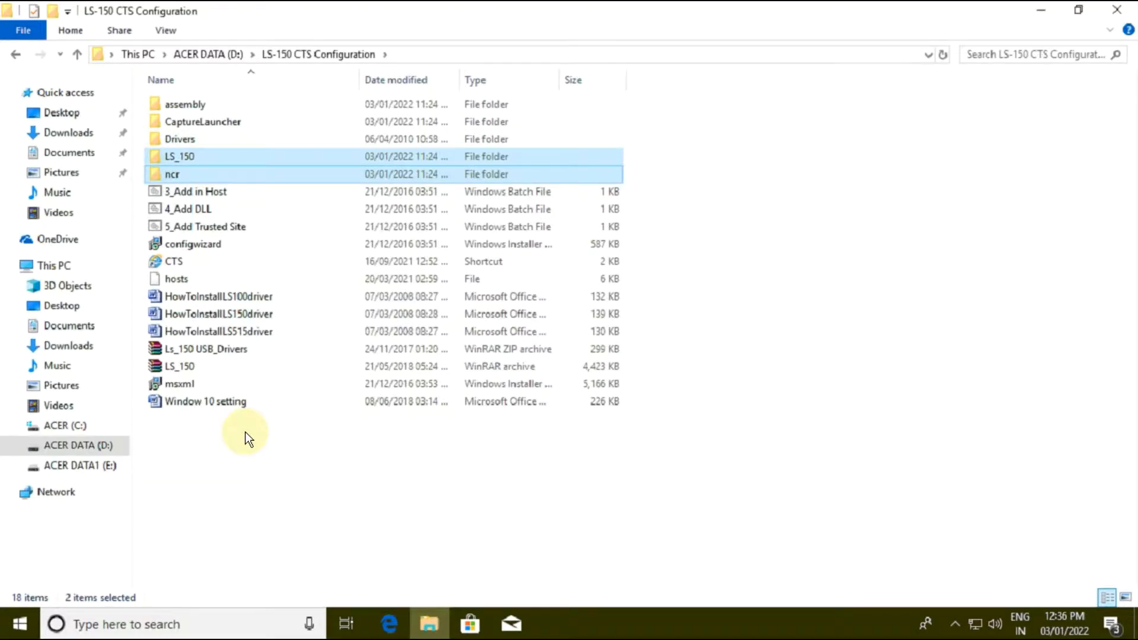
Step: Paste the copied LS_150 and ncr folders into the root of drive C:
key(super+e)
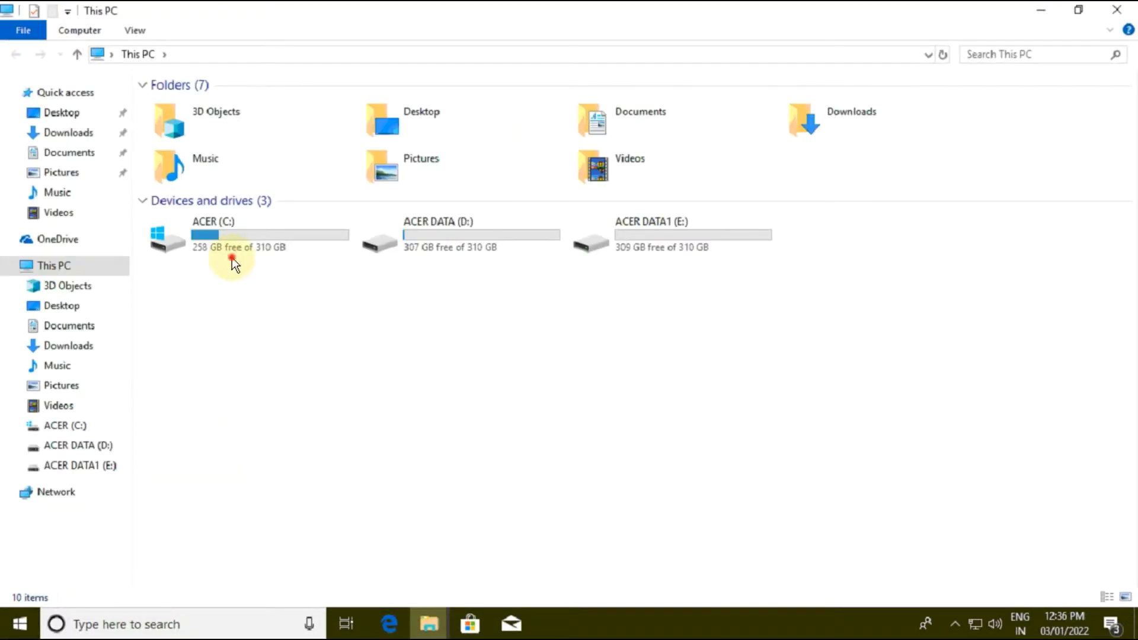
double_click(232, 258)
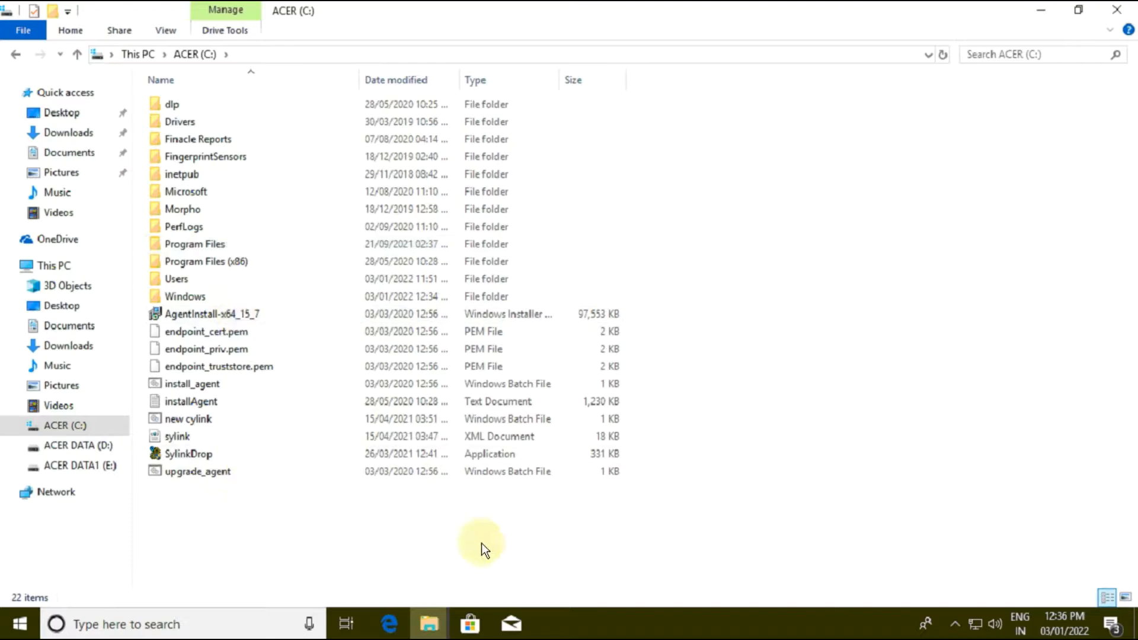
right_click(693, 305)
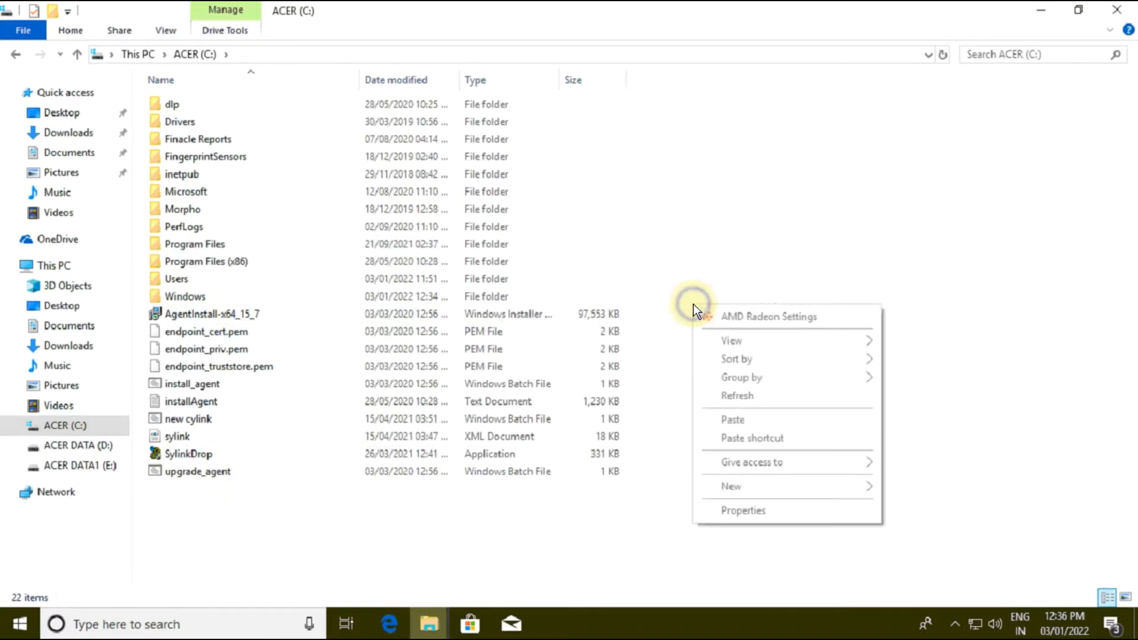
click(741, 421)
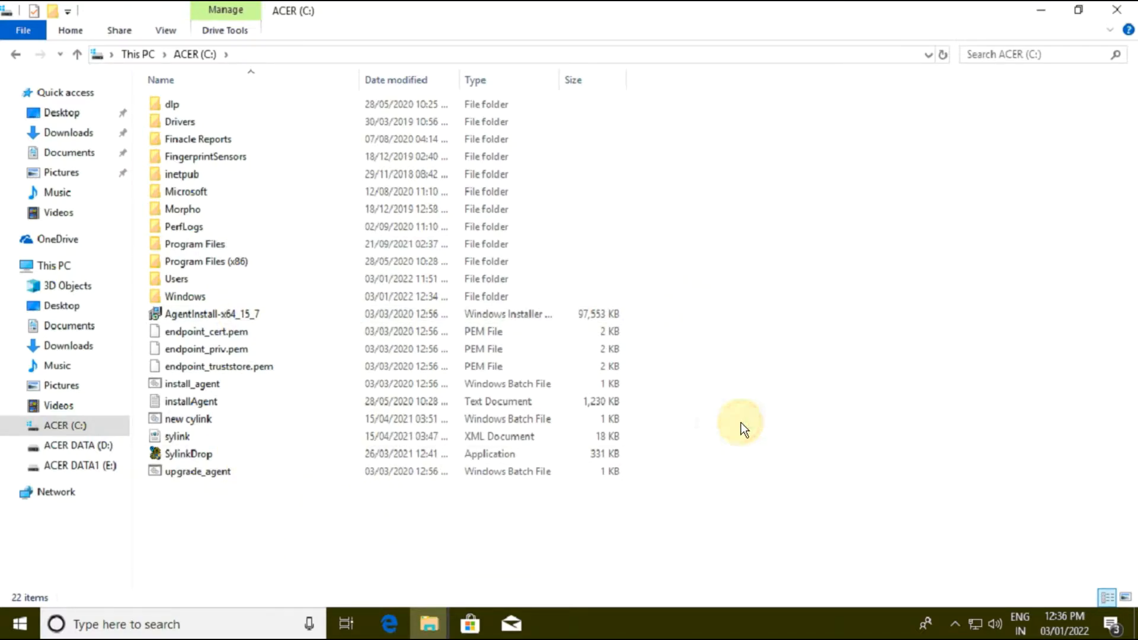
Step: Open the pasted LS_150 folder on drive C: and copy its folder path
click(312, 509)
double_click(312, 510)
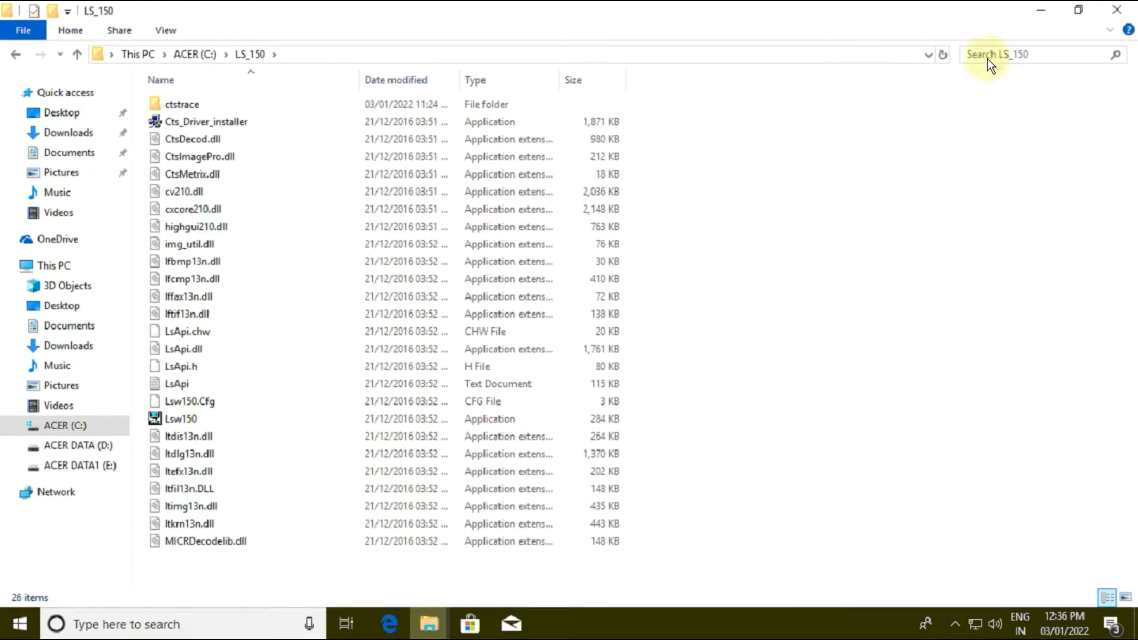
click(860, 56)
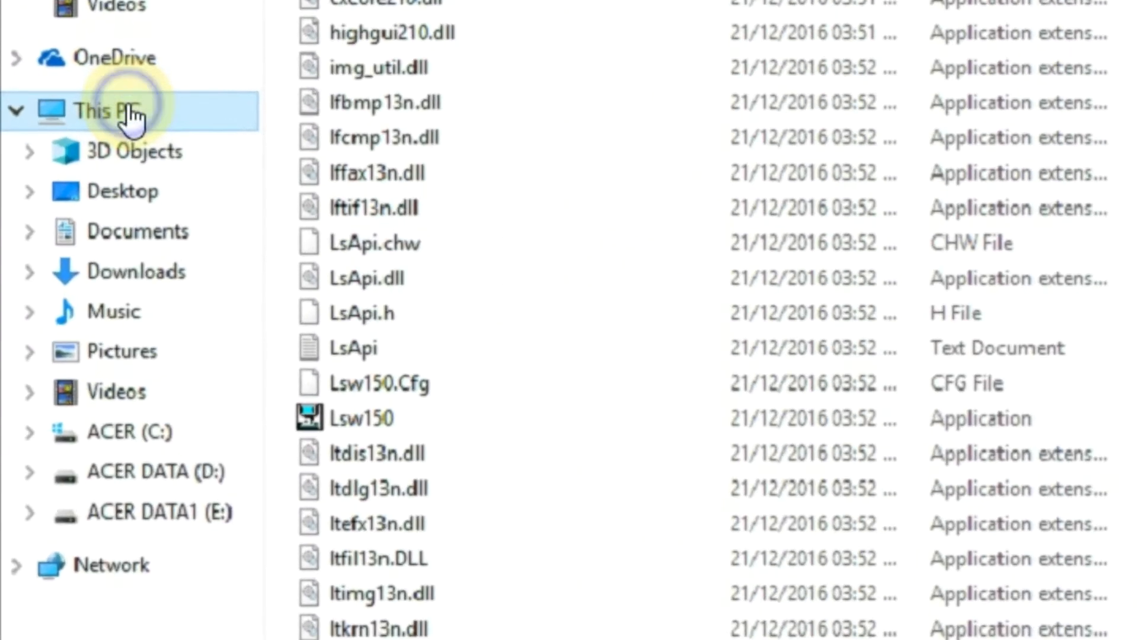
Step: Open the environment variables from the computer's advanced system settings
click(132, 116)
right_click(132, 116)
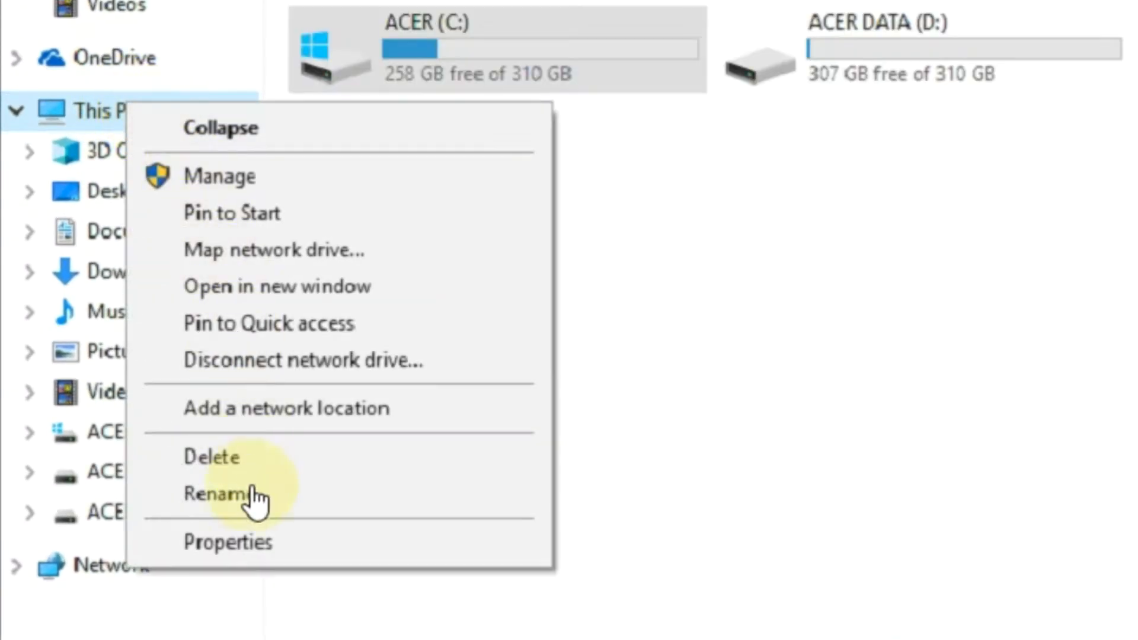
click(270, 545)
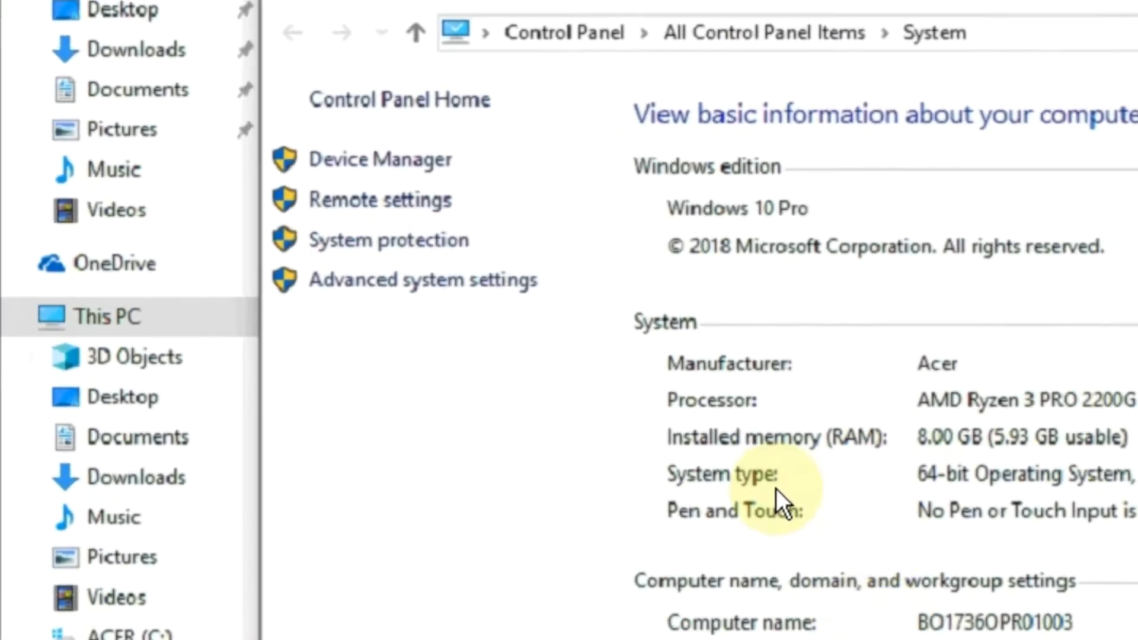
click(422, 283)
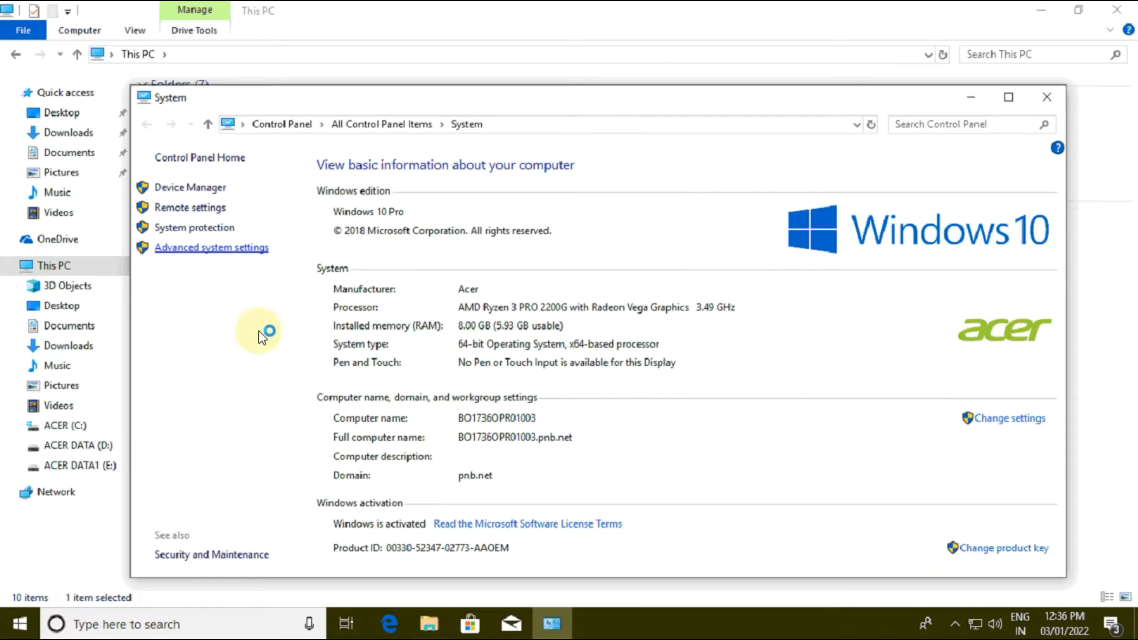
click(266, 348)
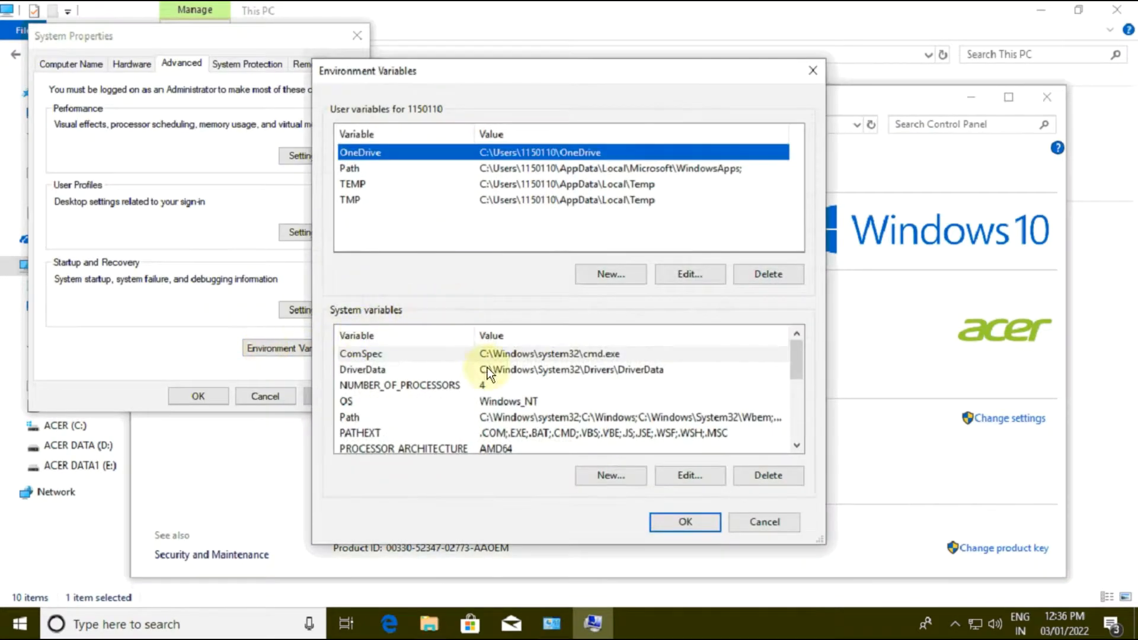
Step: Add C:\LS_150 as a new entry in the system variable Path
click(345, 418)
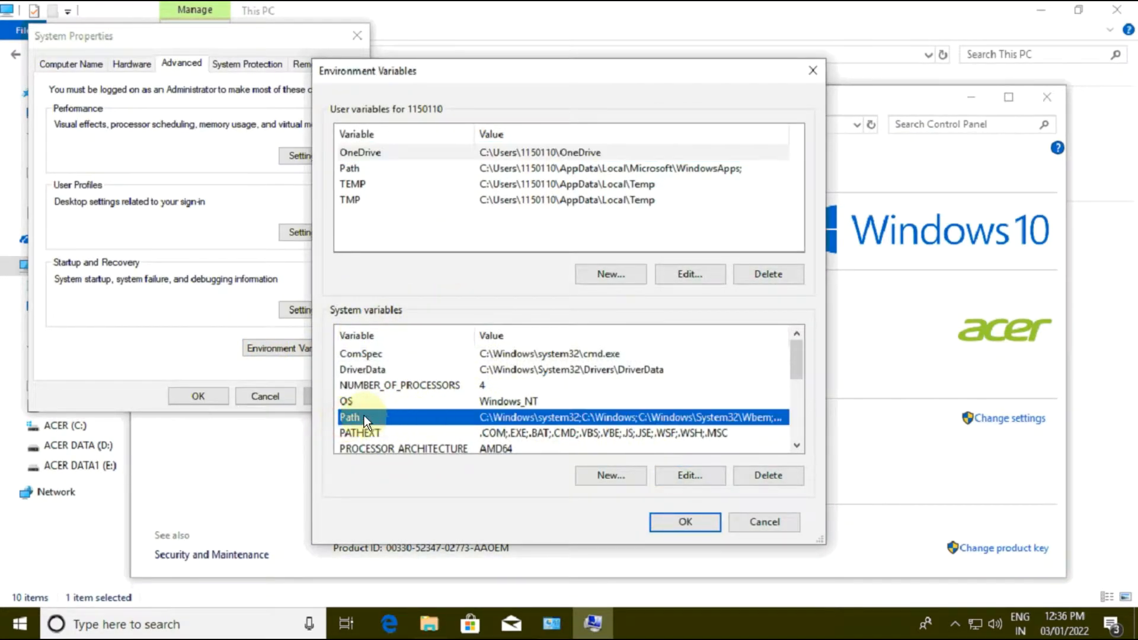
click(670, 474)
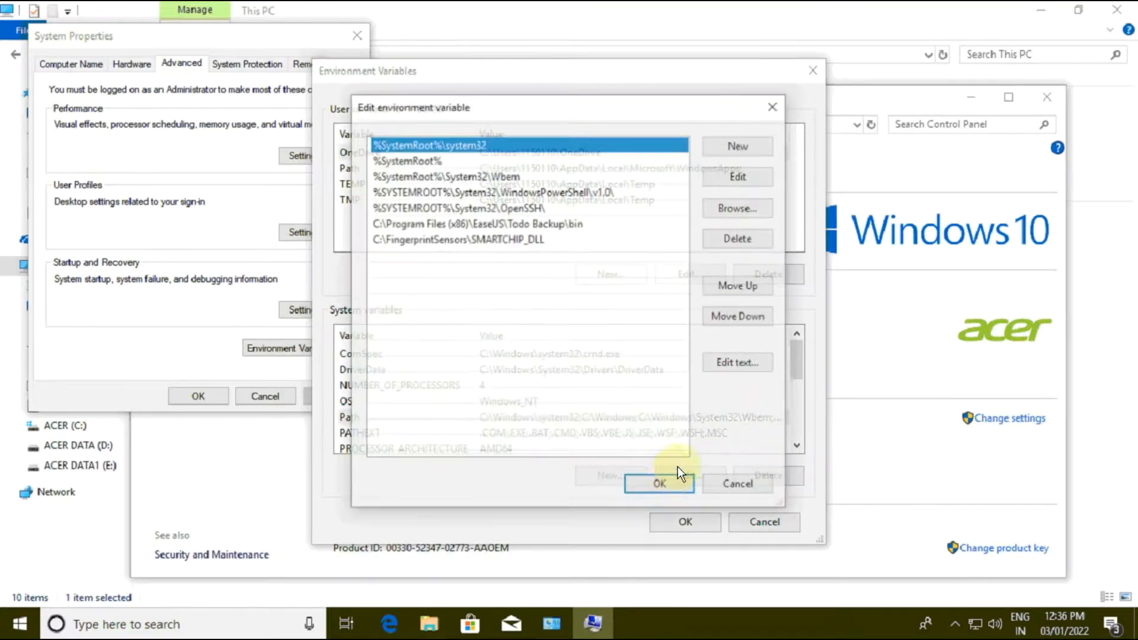
click(765, 148)
text(C:\LS_150)
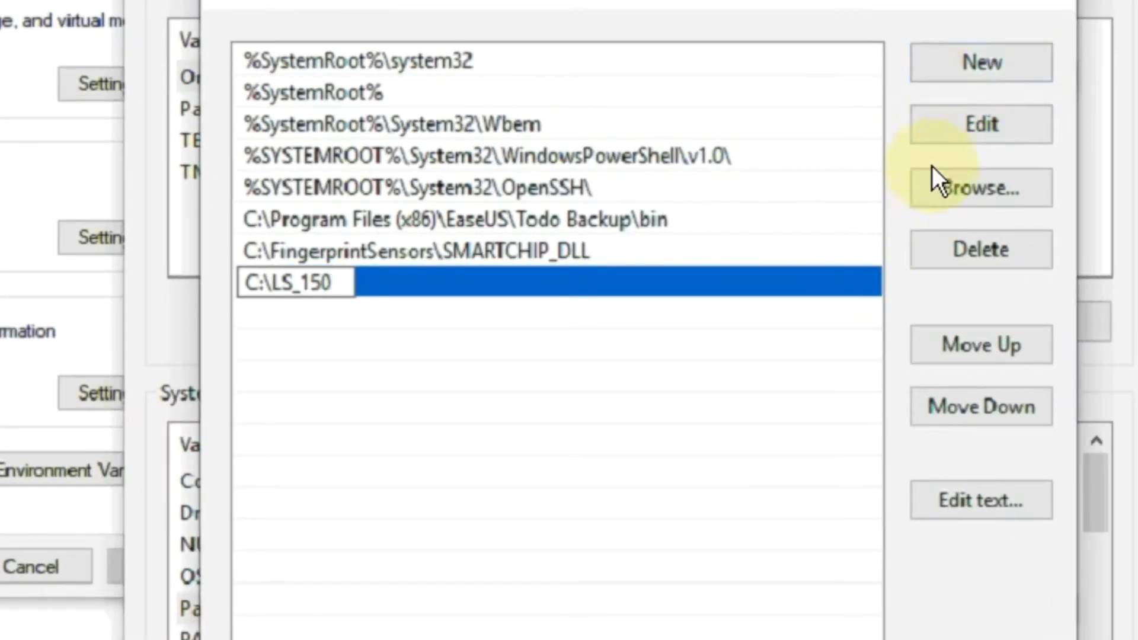
Step: Add C:\DCC as another entry in the system Path and save the environment variables and system properties
click(976, 71)
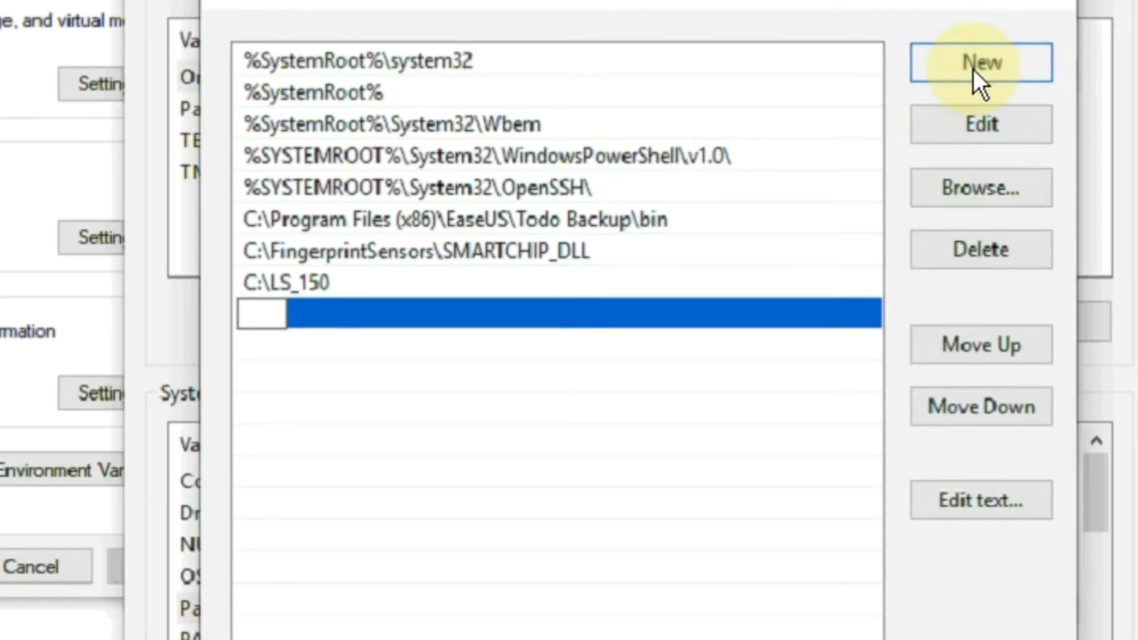
key(ctrl+v)
key(BackSpace)
key(BackSpace)
key(BackSpace)
key(BackSpace)
key(BackSpace)
key(BackSpace)
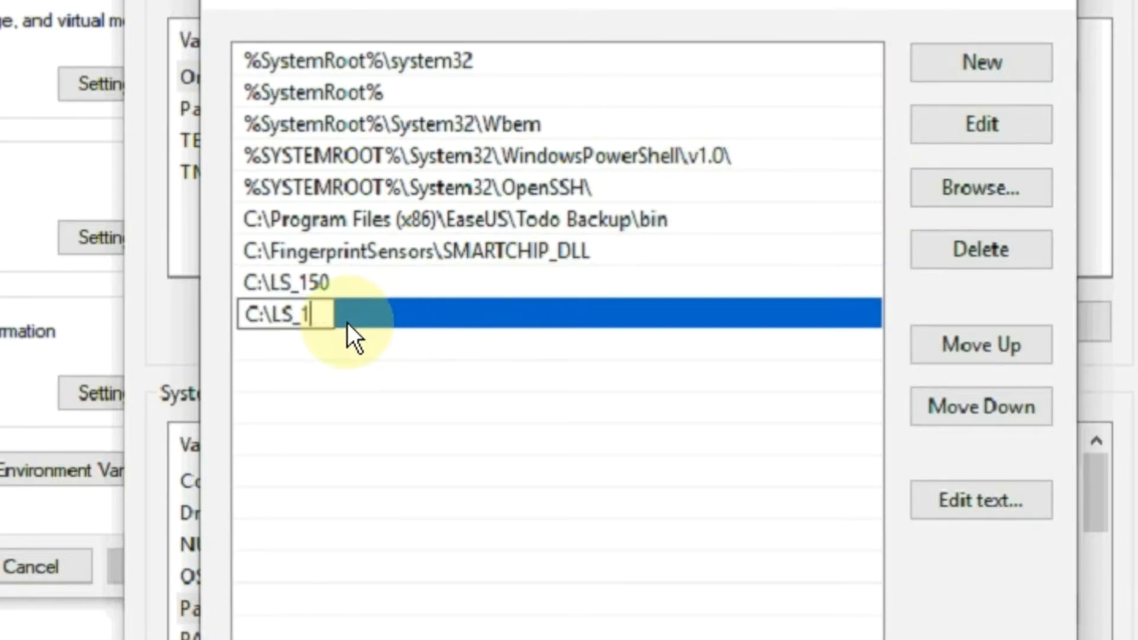
text(D)
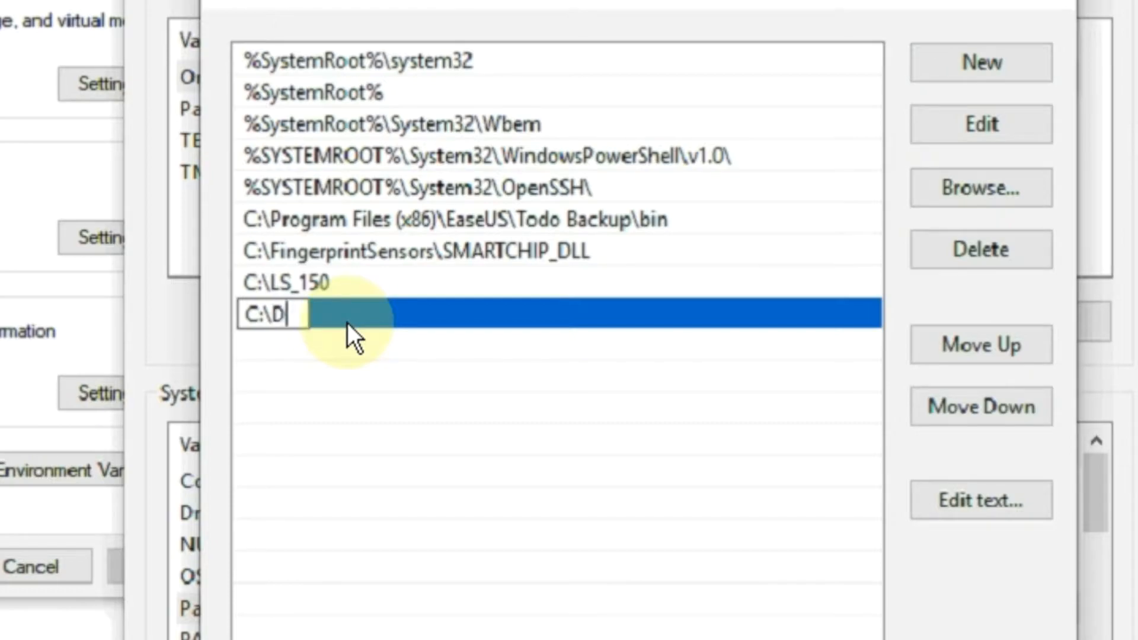
text(CC)
click(364, 351)
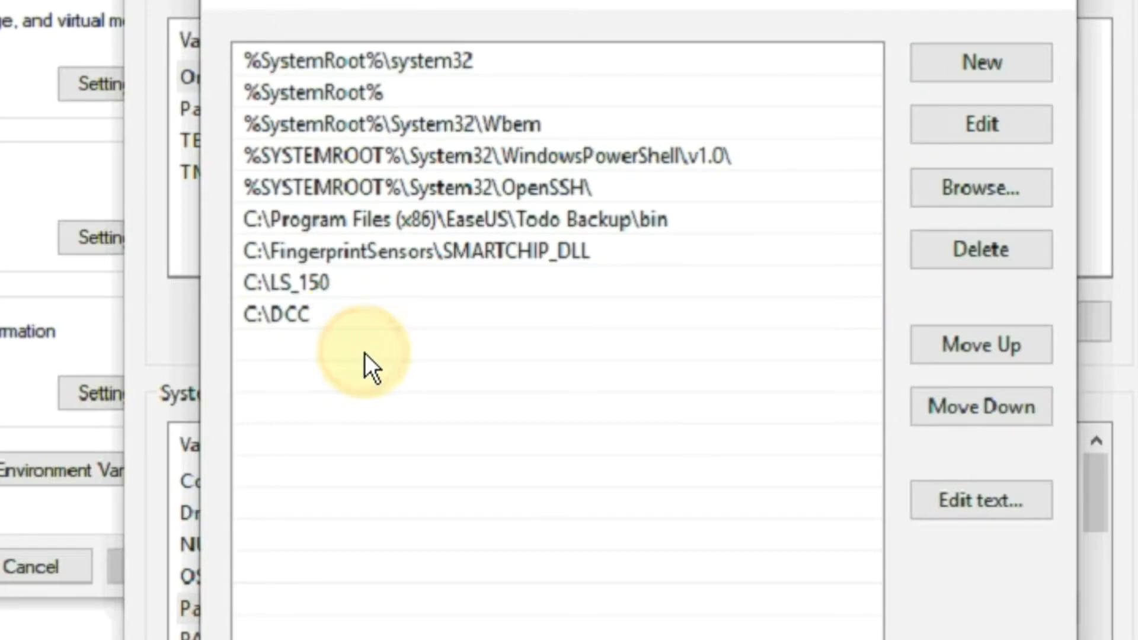
click(446, 285)
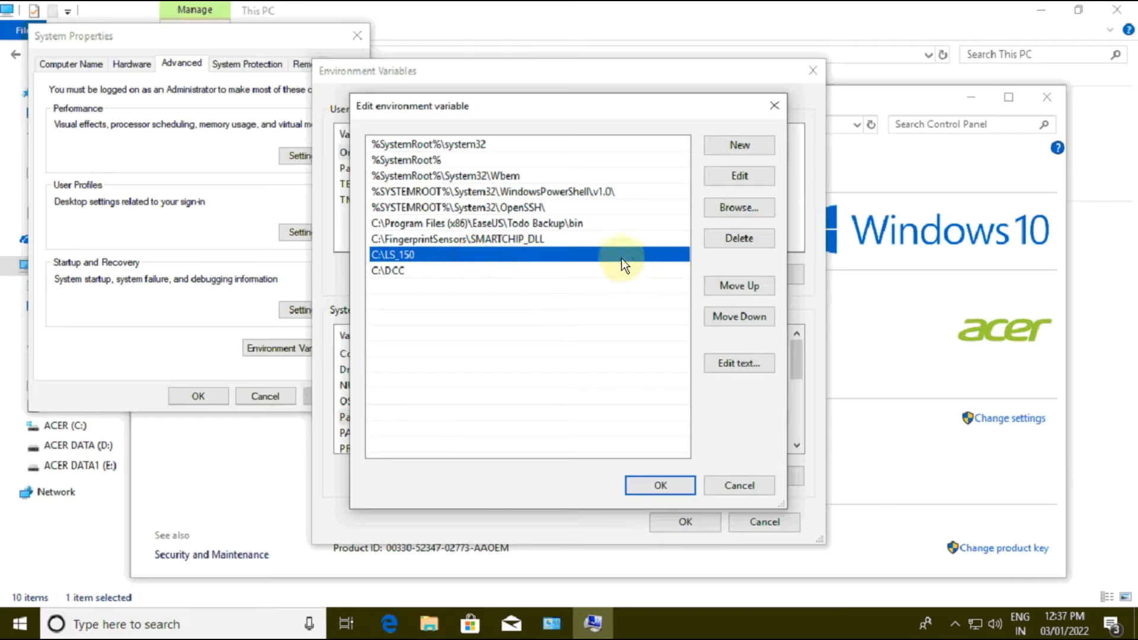
click(658, 486)
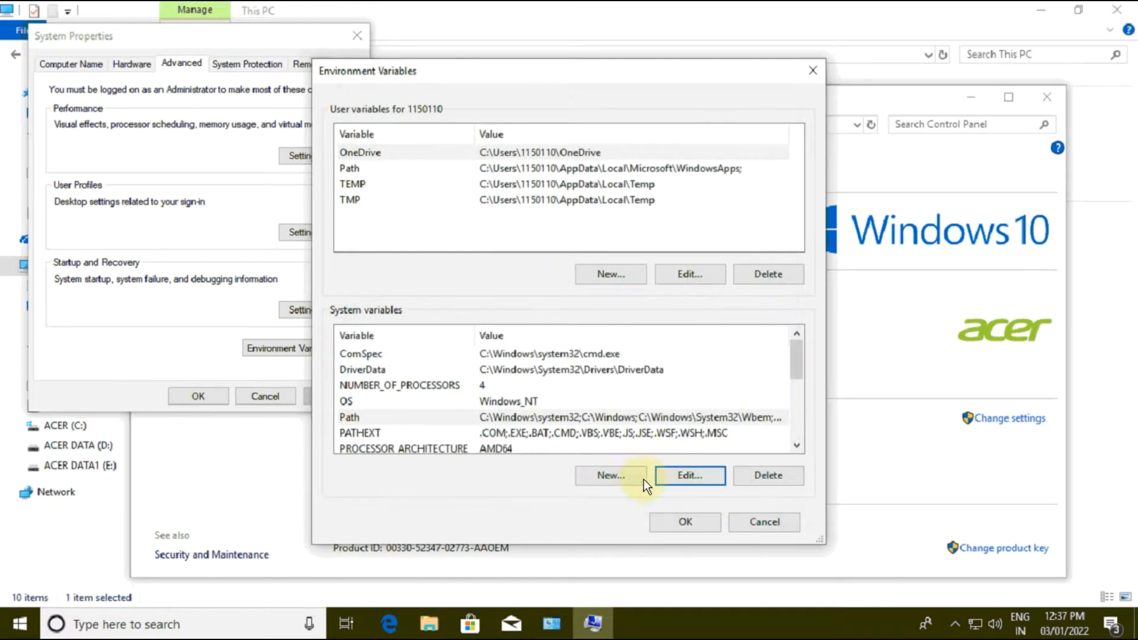
click(685, 524)
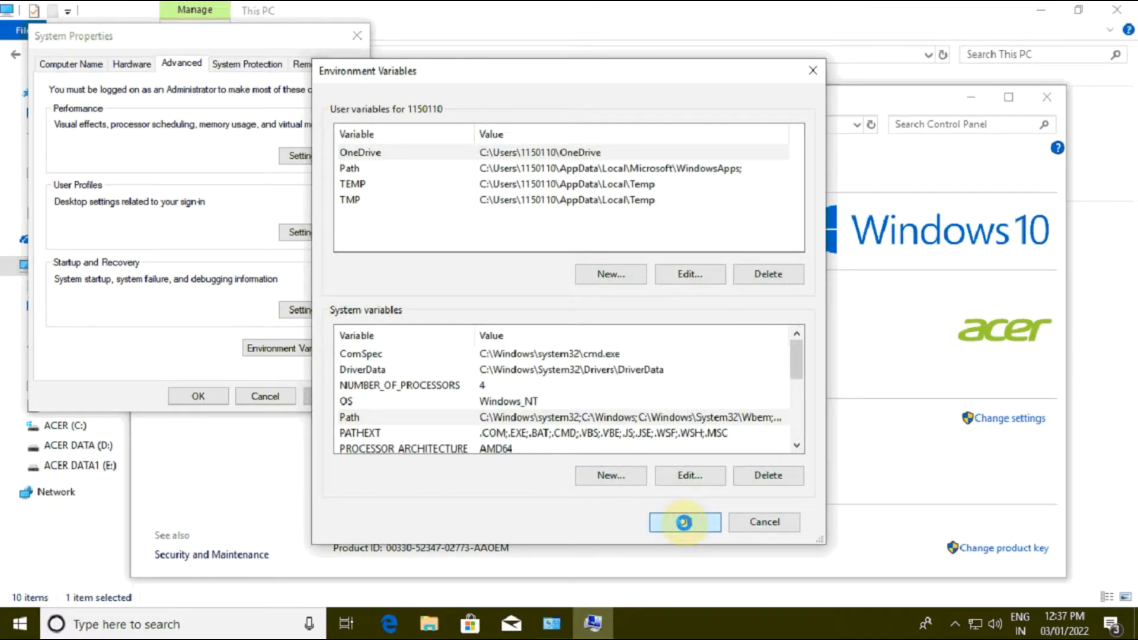
click(204, 396)
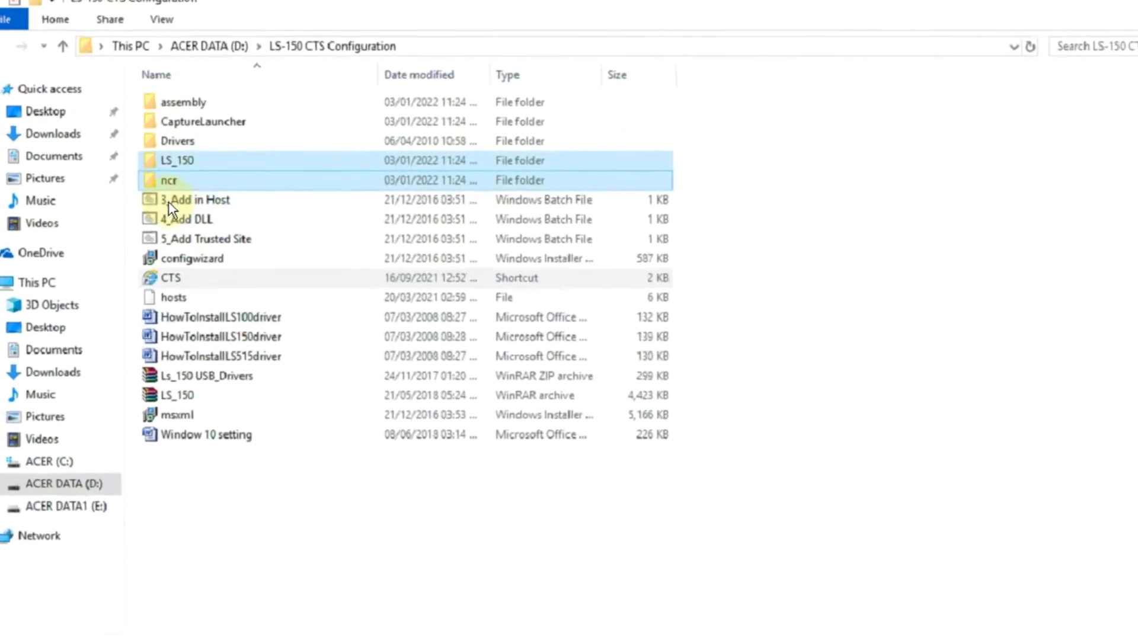
Step: Run the batch files 3_Add in Host and 4_Add DLL from the LS-150 CTS Configuration folder, dismissing each console window
click(160, 213)
double_click(223, 216)
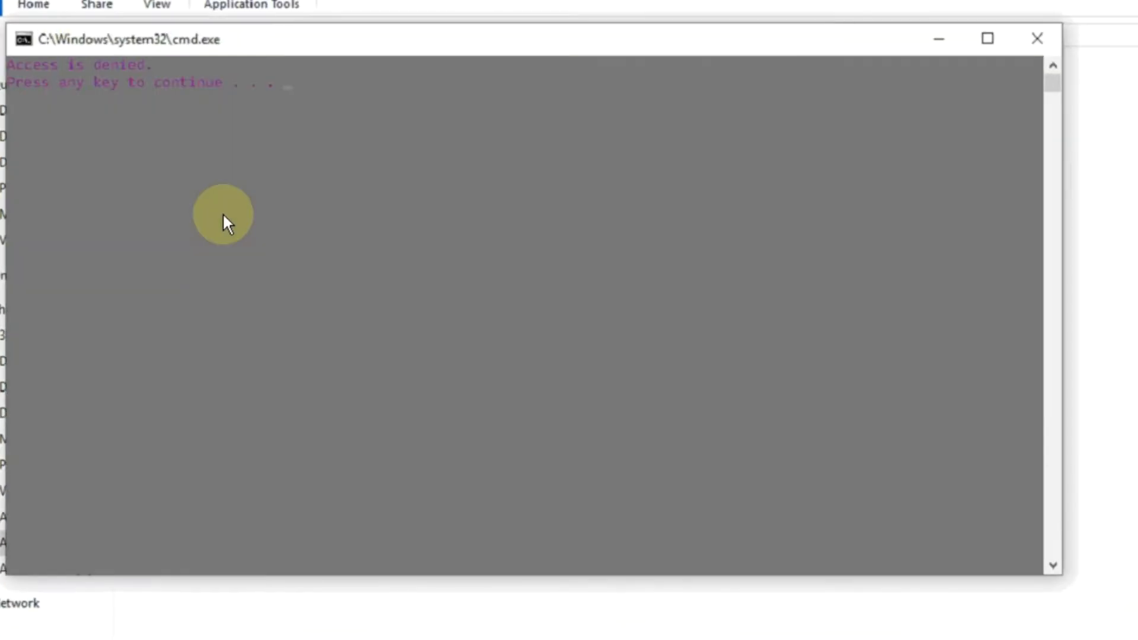
key(Return)
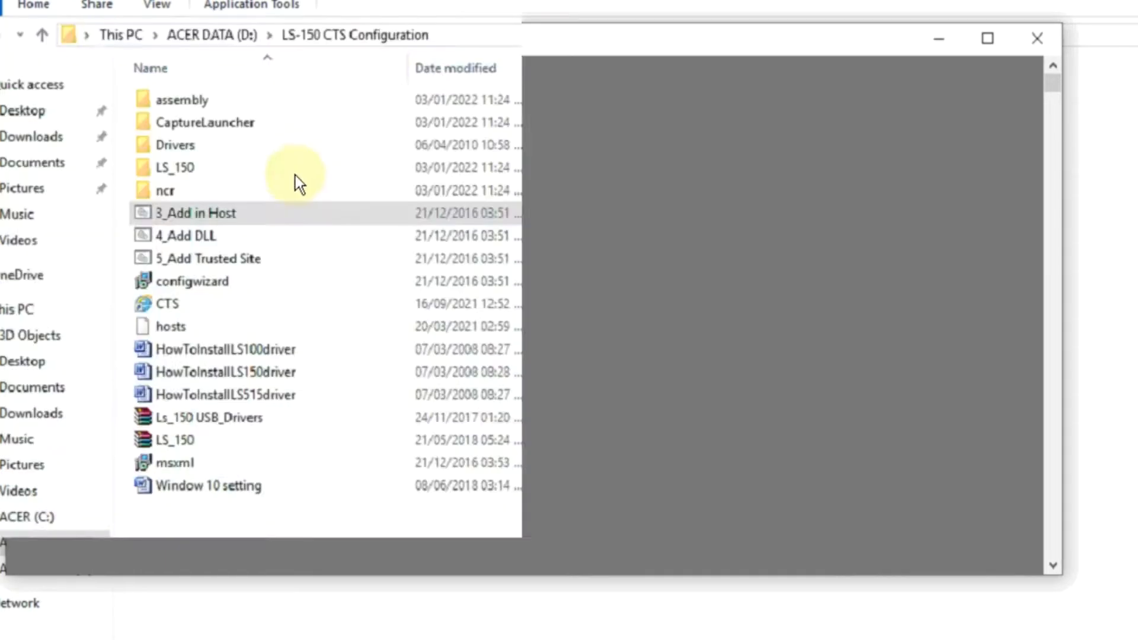
click(233, 236)
double_click(233, 236)
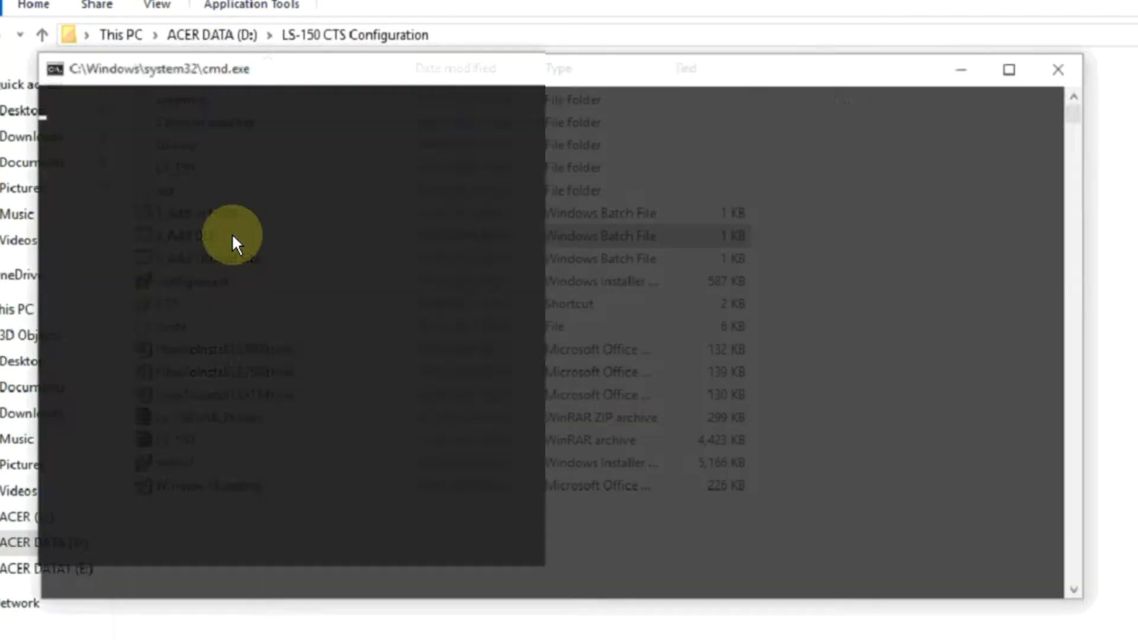
key(Return)
Step: Run the batch file 5_Add Trusted Site and dismiss its console window
click(226, 261)
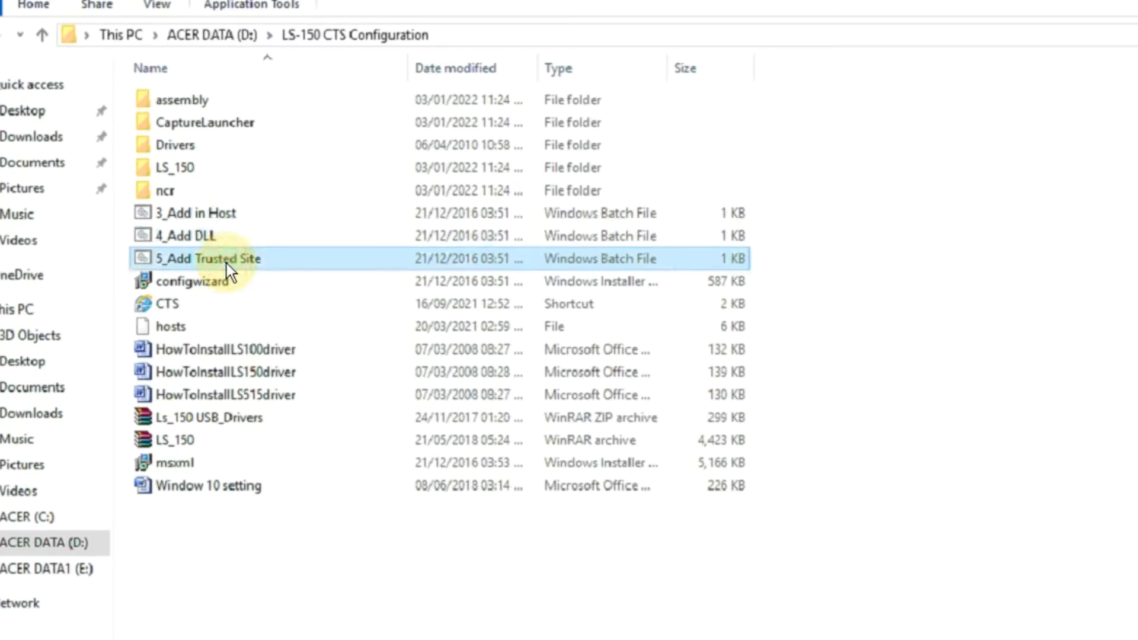
double_click(226, 261)
key(Return)
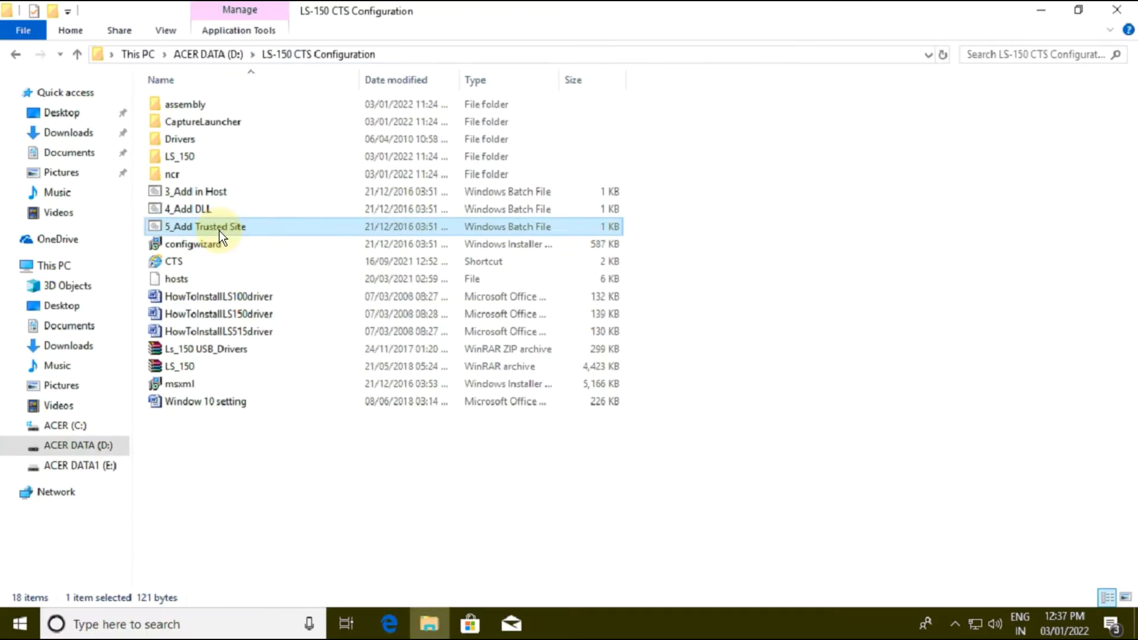
Step: Run the configwizard installer and complete the Microsoft .NET Framework 2.0 Configuration Tool setup
click(221, 286)
double_click(222, 285)
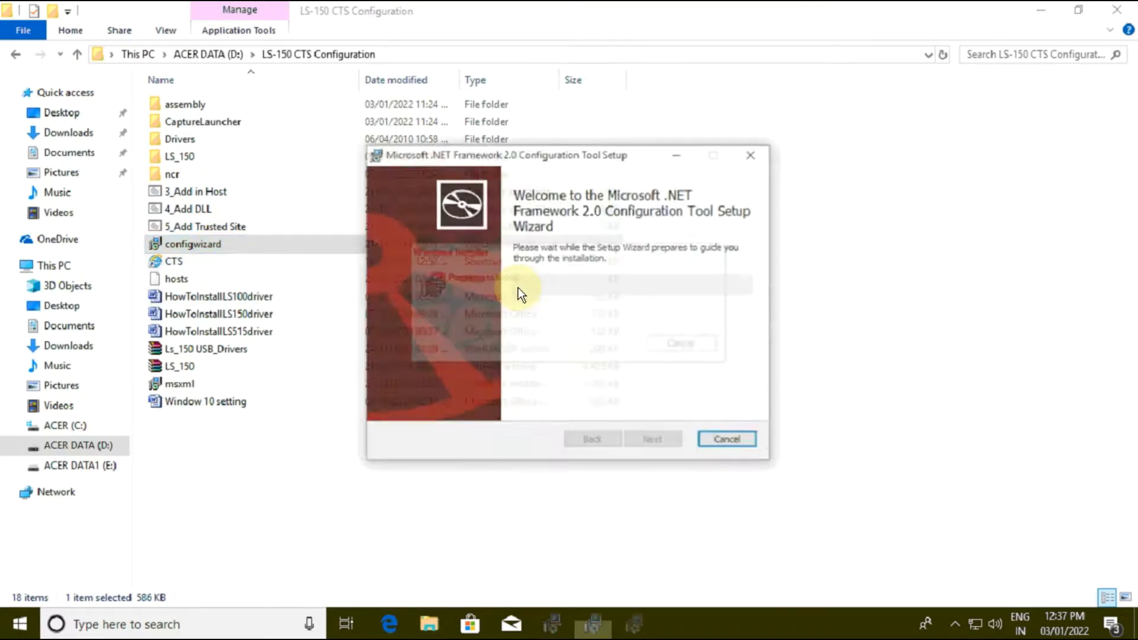
click(603, 403)
click(658, 441)
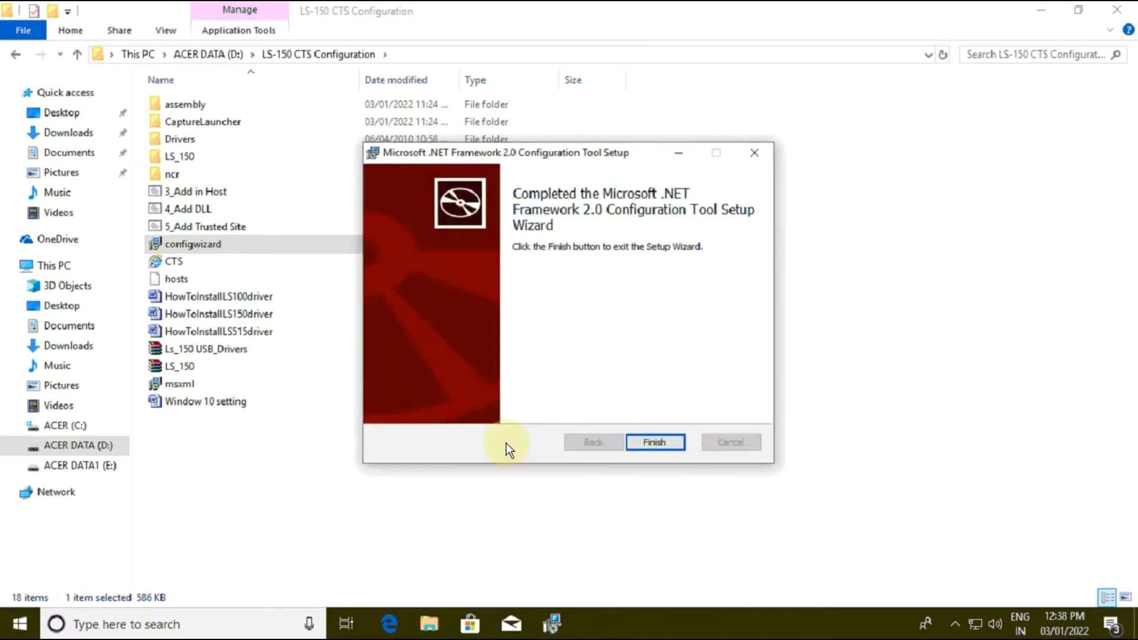
click(660, 443)
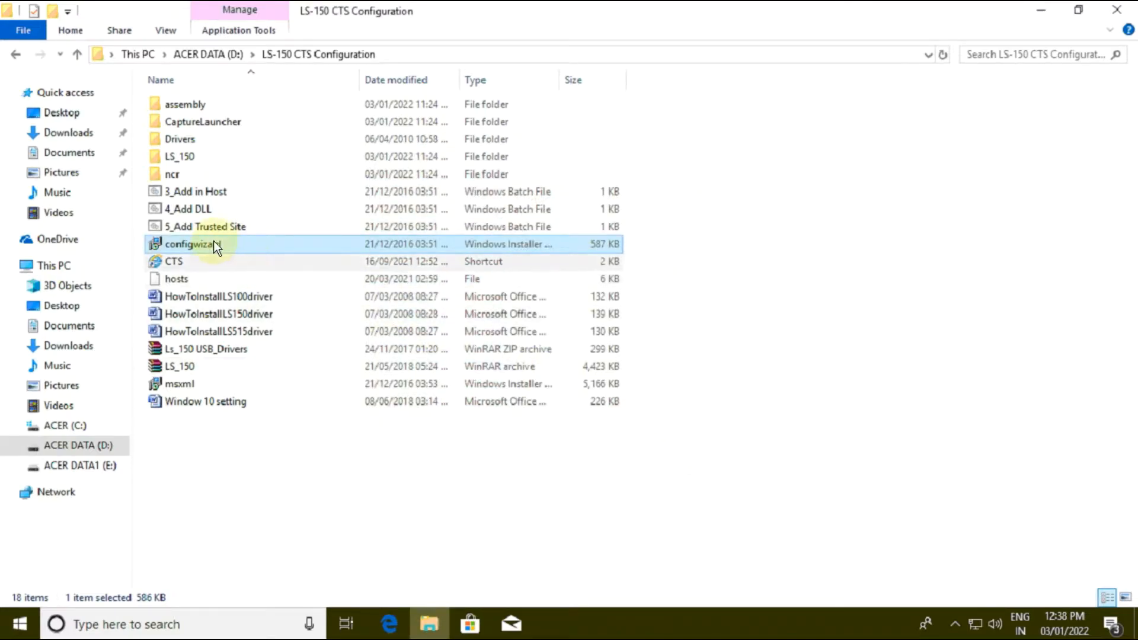
Step: Create a desktop shortcut for CTS from the LS-150 CTS Configuration folder
click(204, 261)
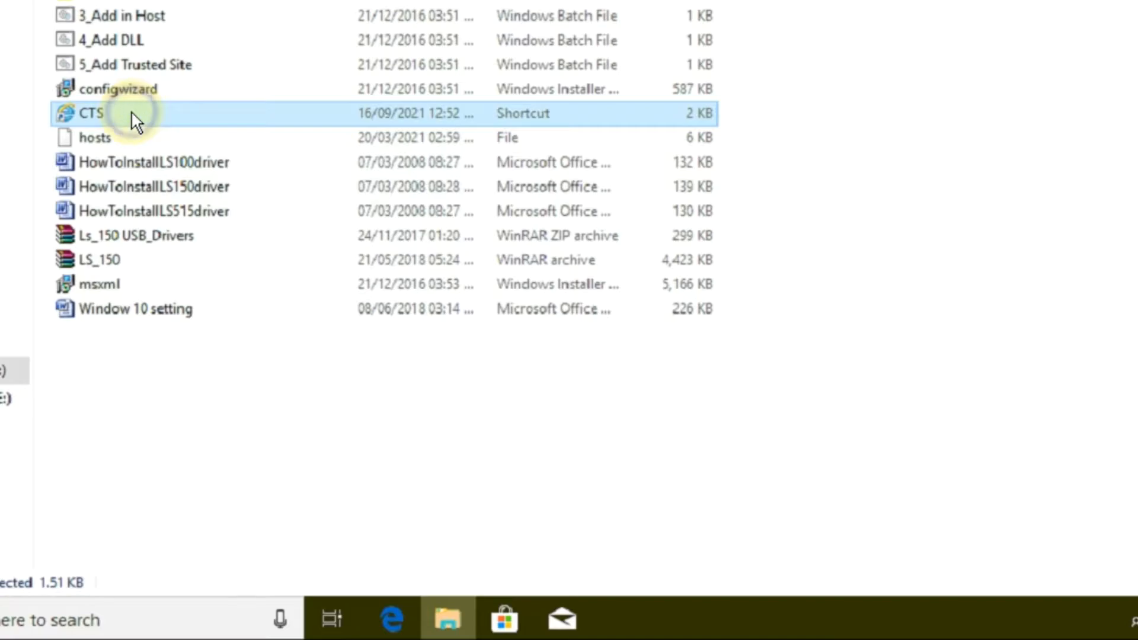
right_click(132, 113)
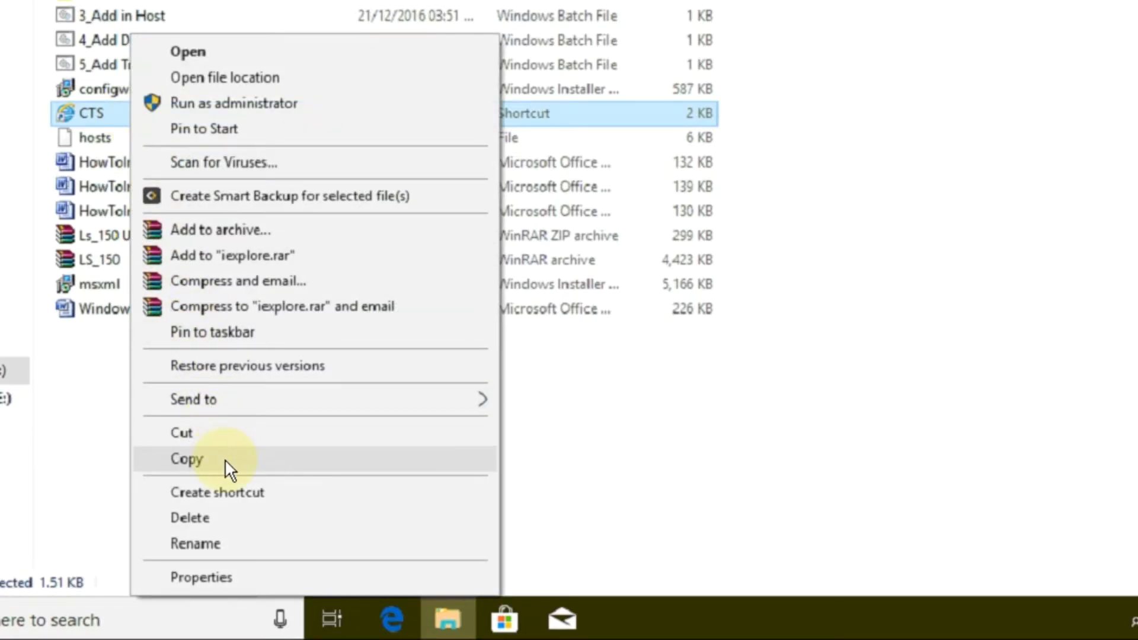
mouse_move(475, 401)
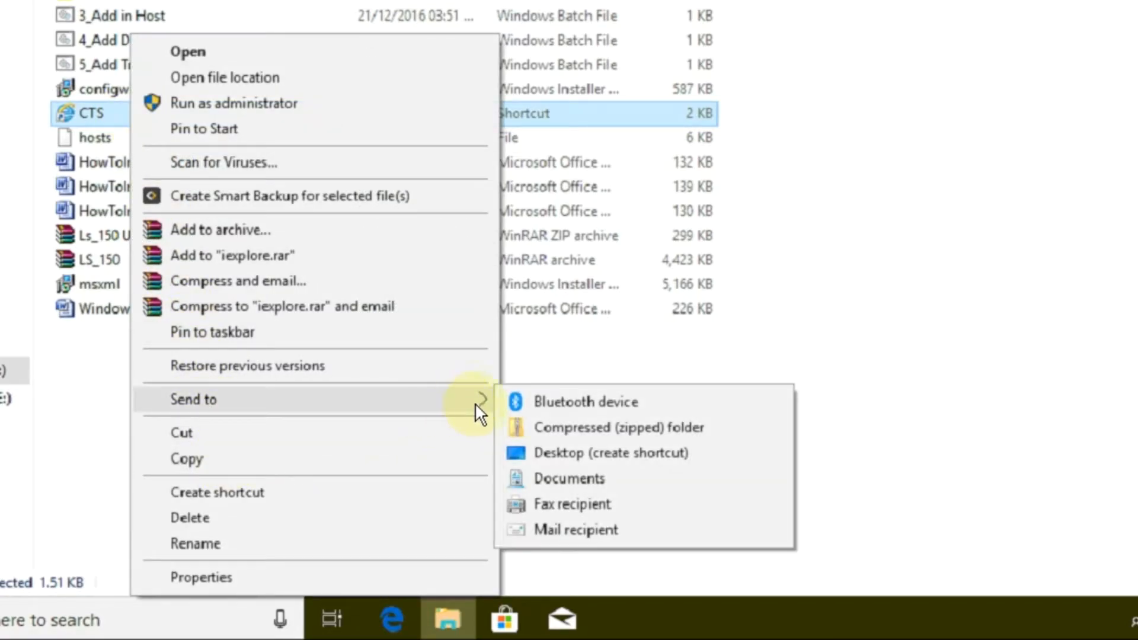
click(553, 454)
Step: Copy the hosts file from LS-150 CTS Configuration and open the folder C:\Windows\System32\drivers\etc
click(102, 146)
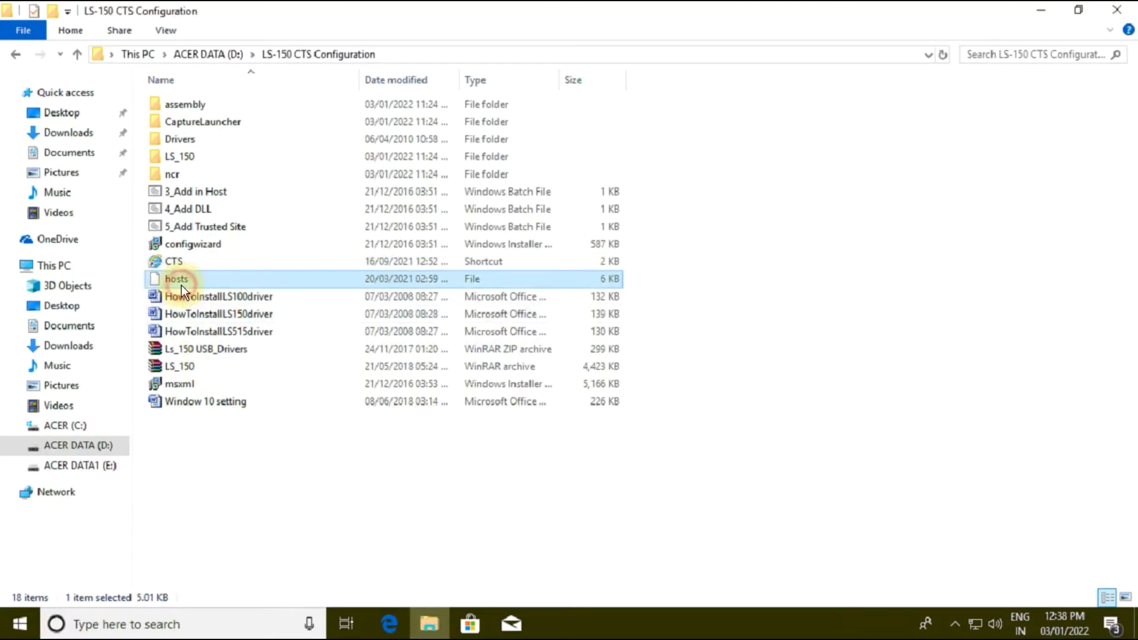
right_click(182, 286)
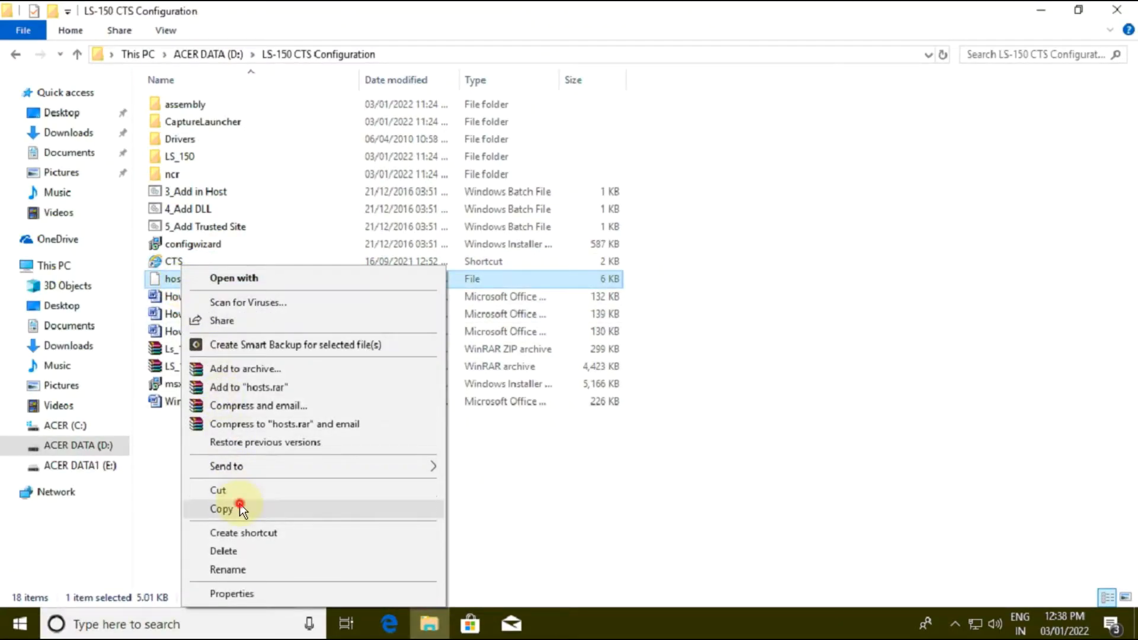
click(240, 509)
key(super+r)
text(drive)
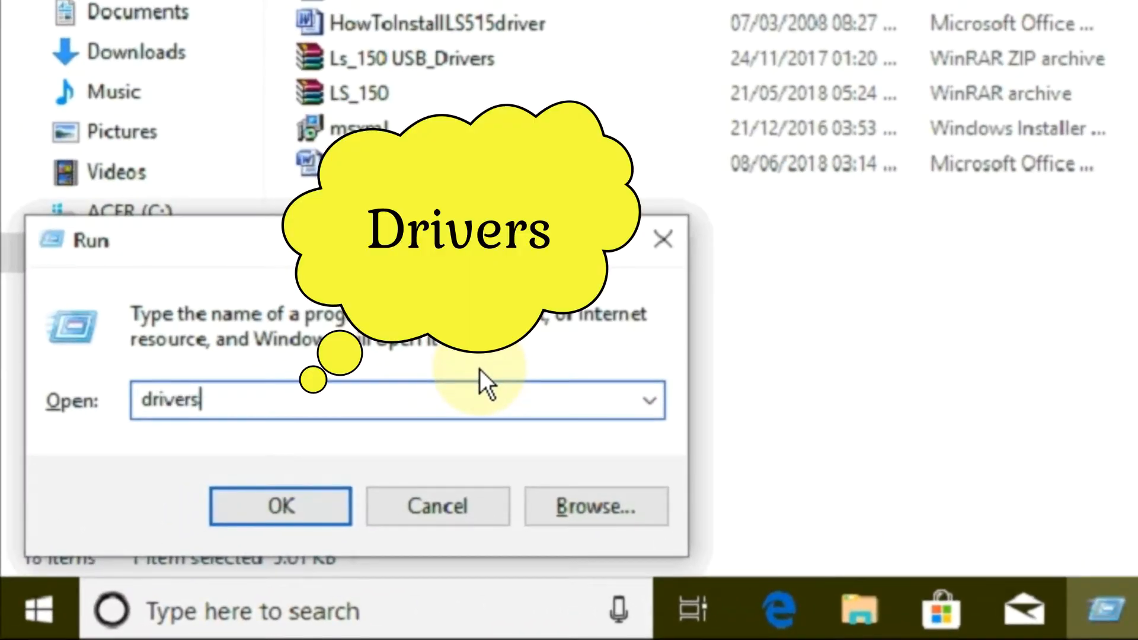
key(Return)
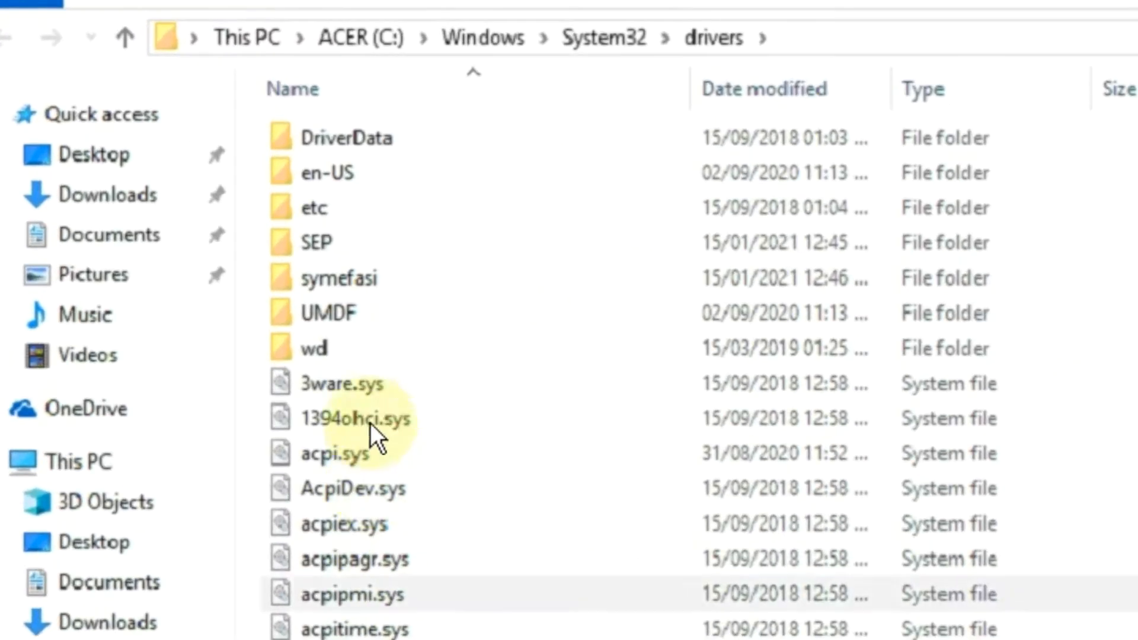
double_click(327, 209)
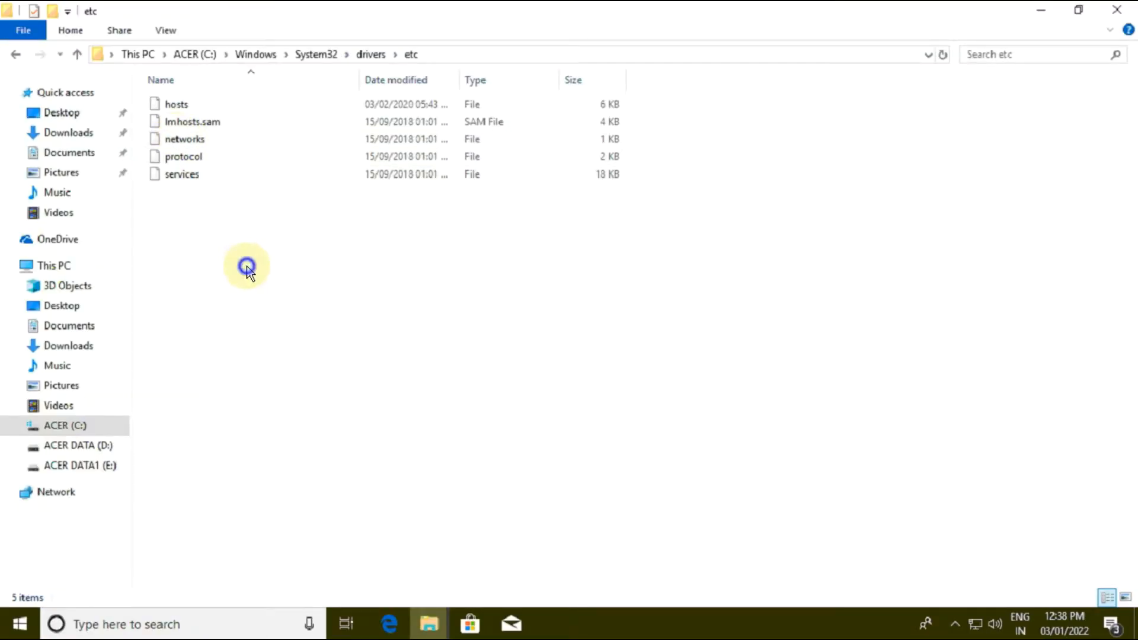
Step: Paste the hosts file into the etc folder, replacing the existing file with administrator permission, and close the folder window
right_click(247, 267)
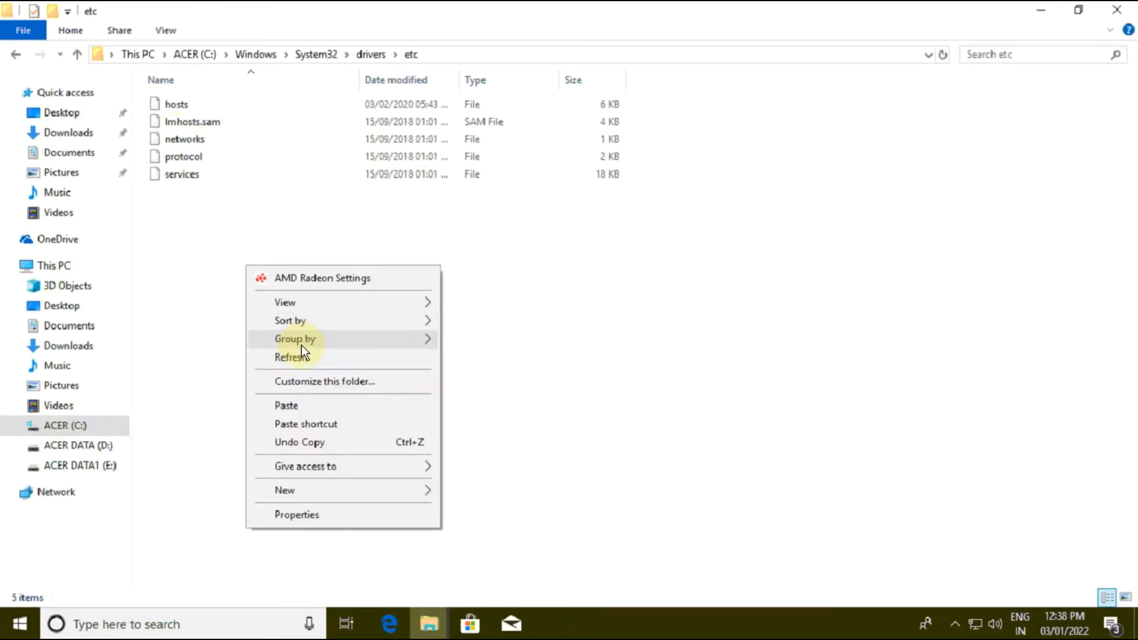
click(308, 402)
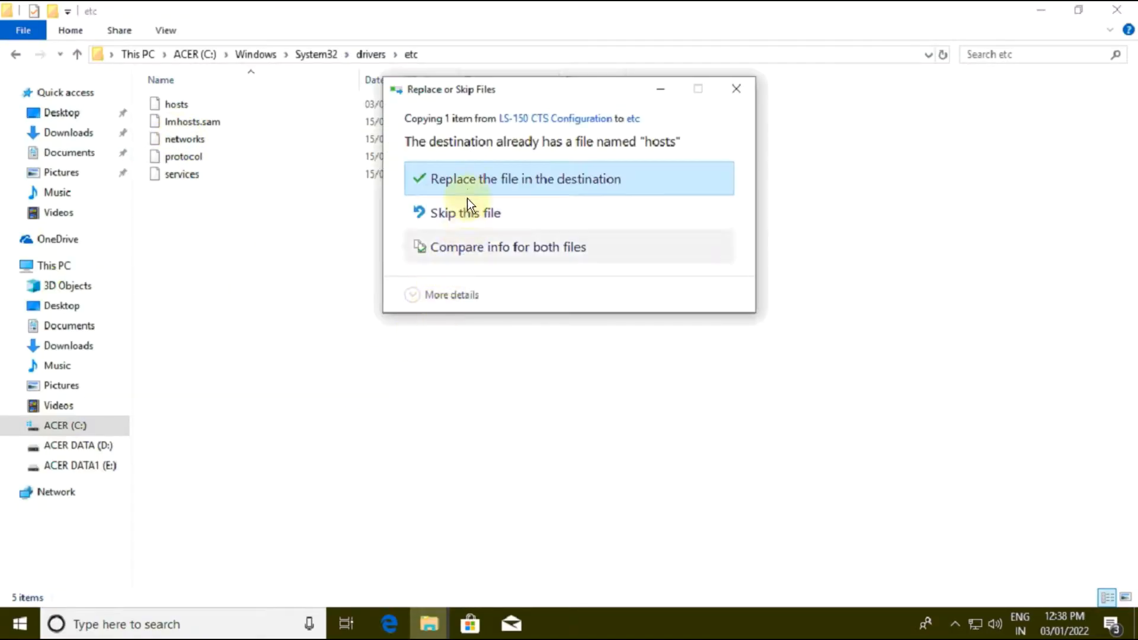
click(469, 173)
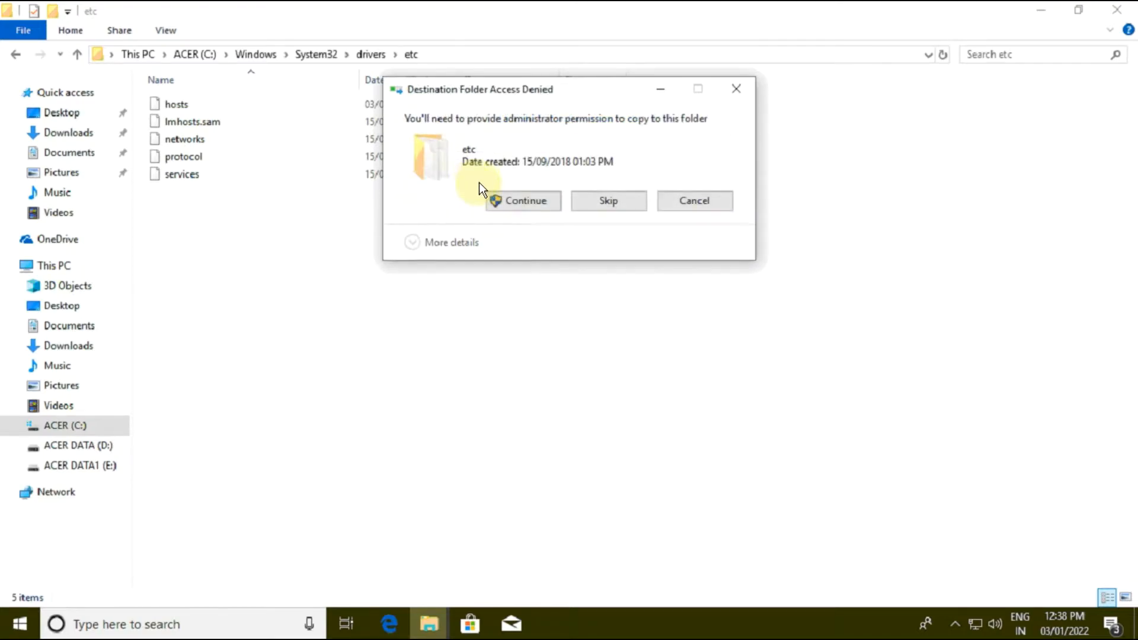
click(506, 199)
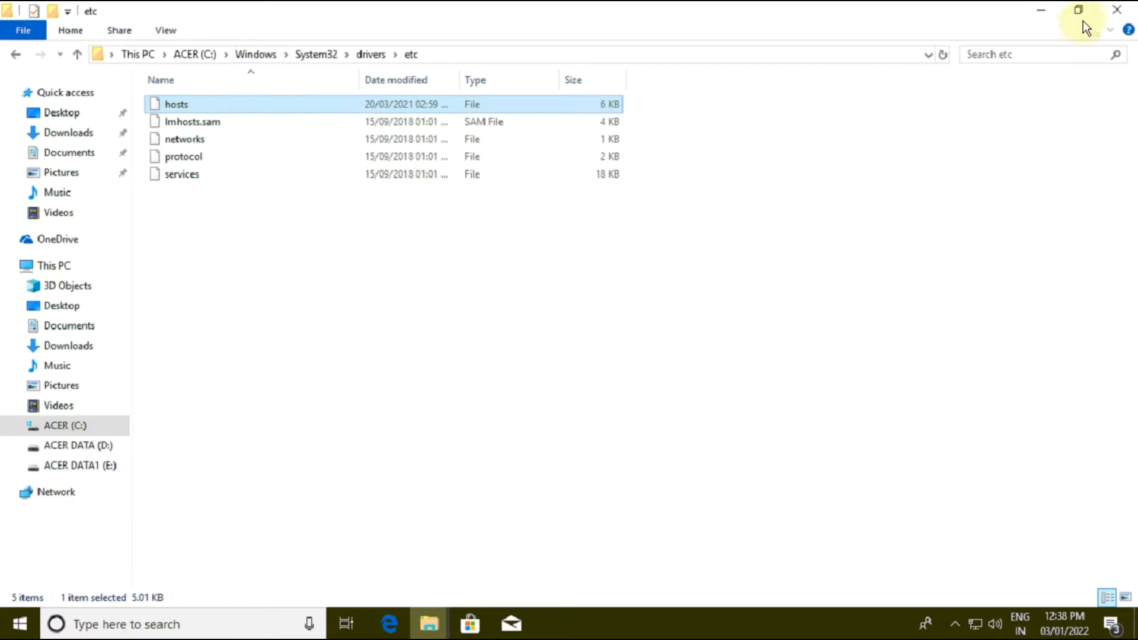
click(1117, 9)
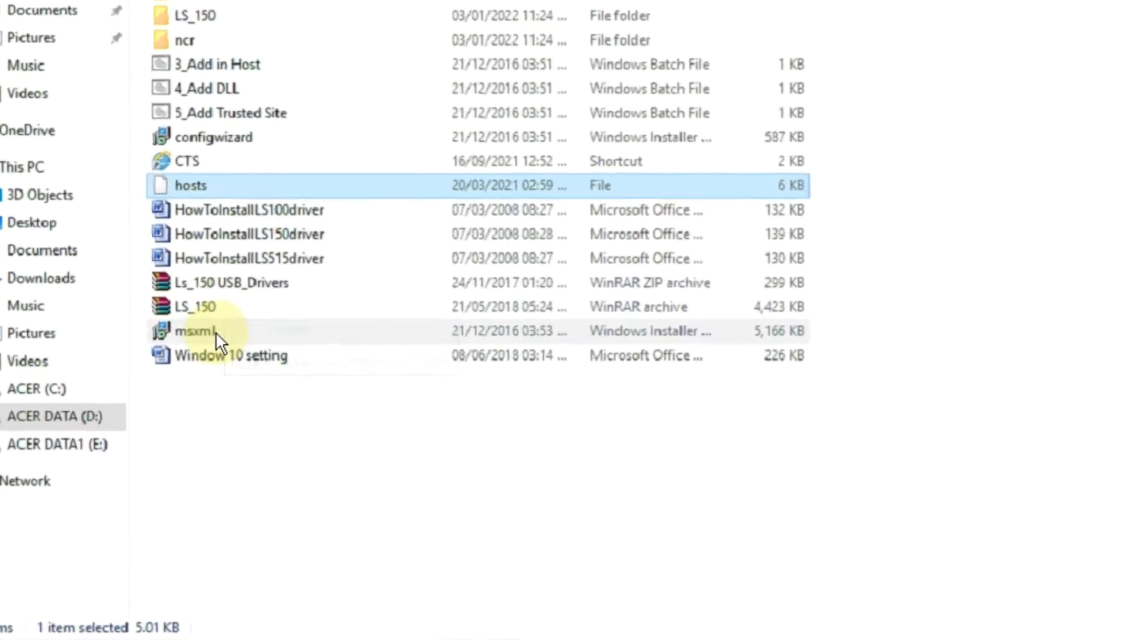
Step: Run the msxml installer, accept the licence agreement and install MSXML 4.0 SP2 Parser and SDK with the Install Now option
double_click(214, 339)
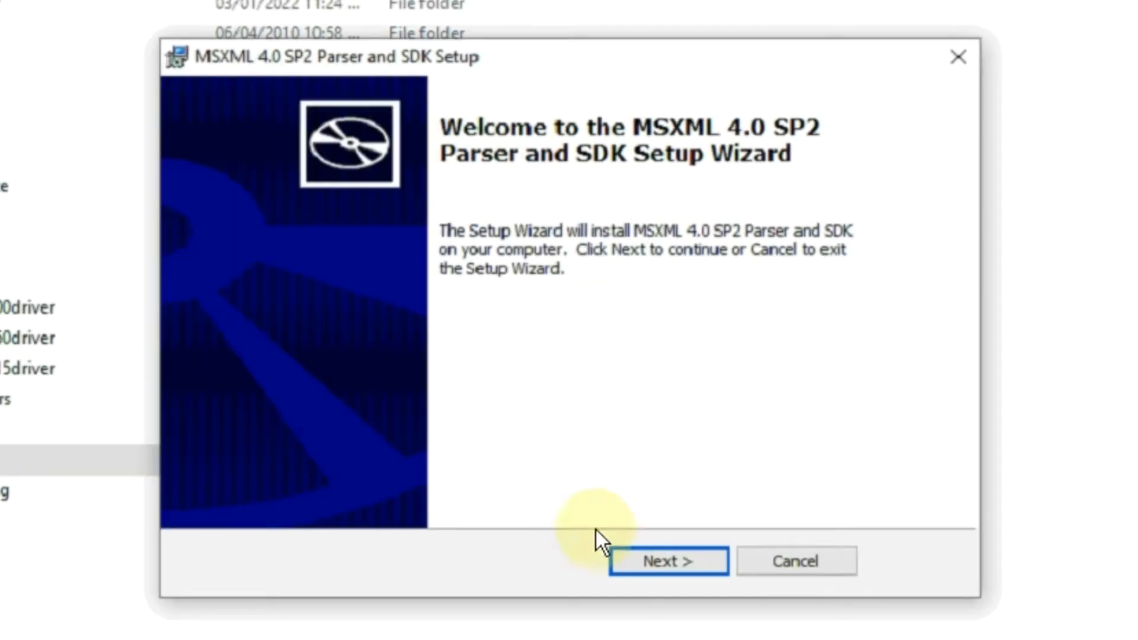
click(648, 560)
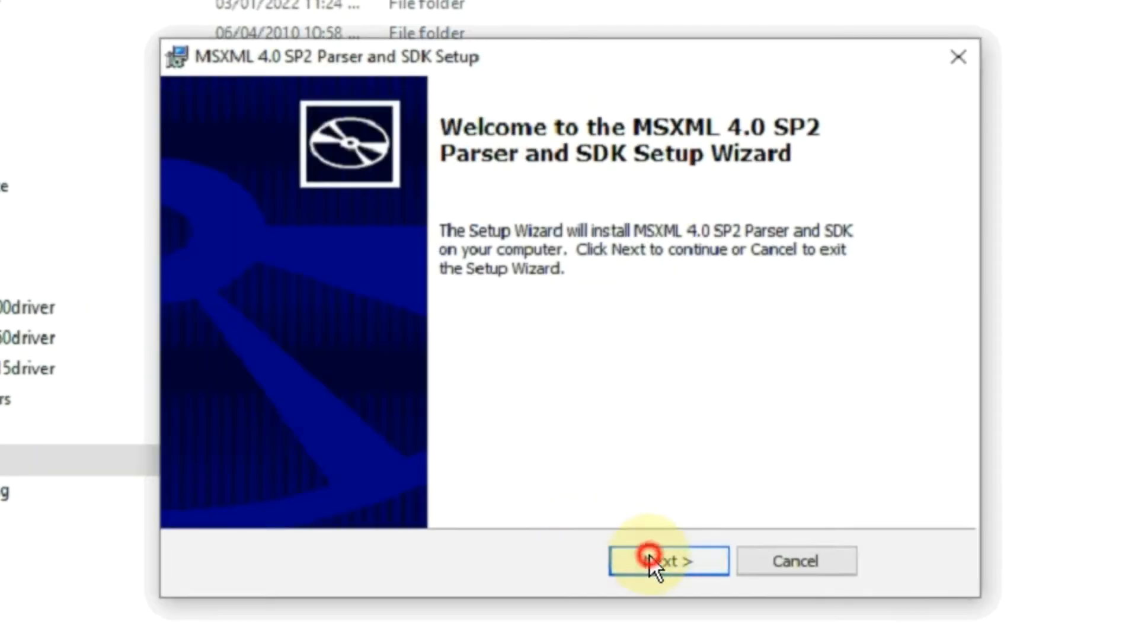
click(452, 458)
click(685, 560)
click(684, 560)
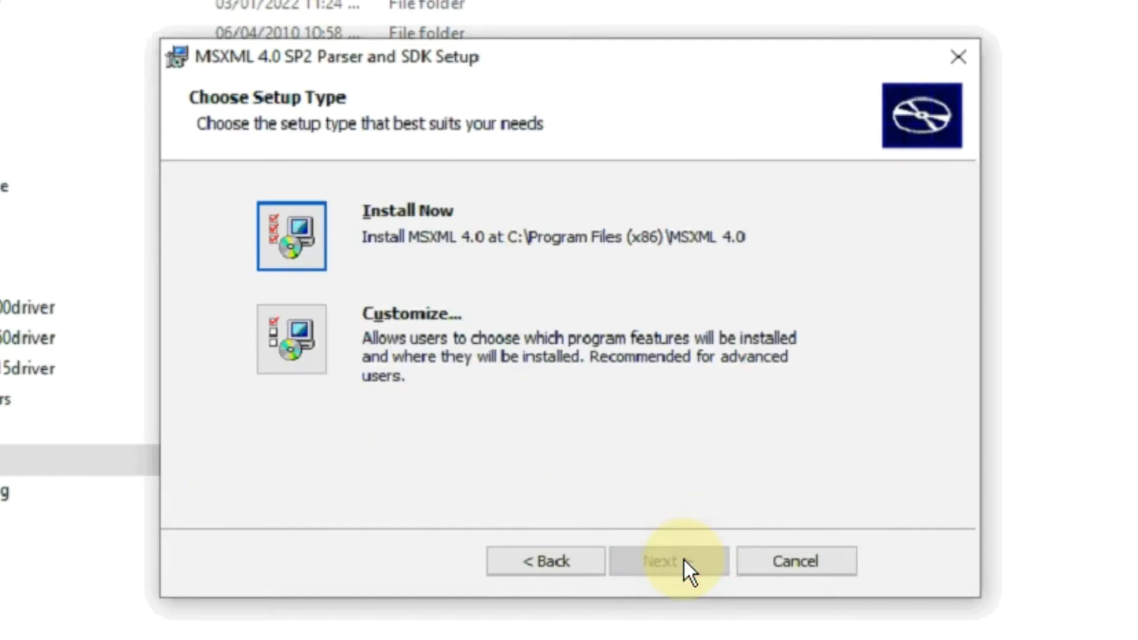
click(316, 219)
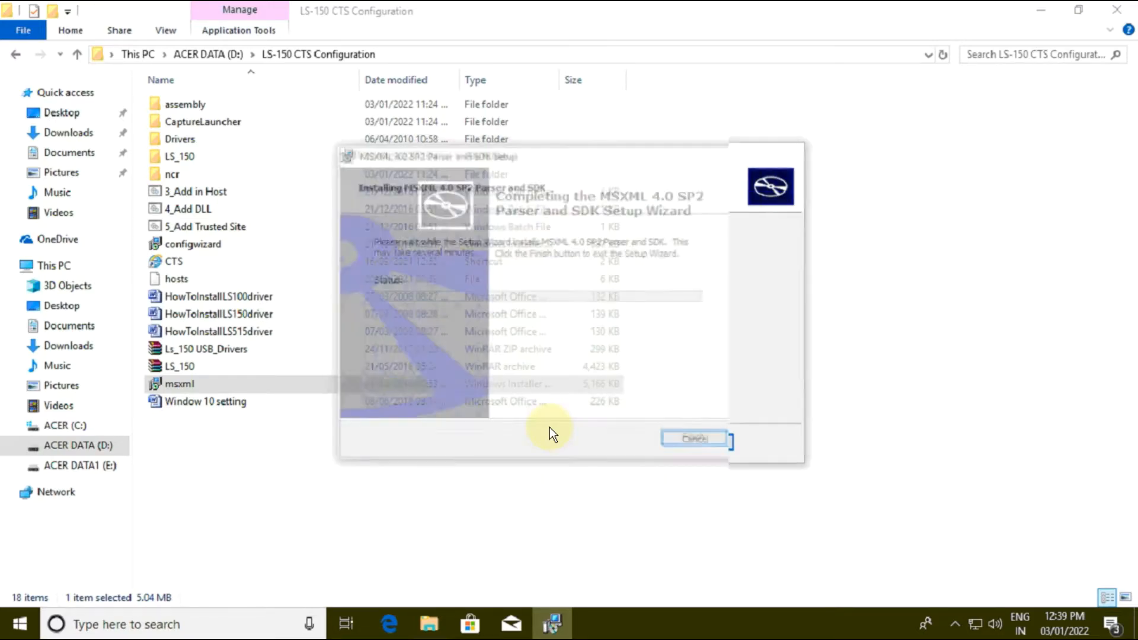
click(714, 450)
Step: Copy the CaptureLauncher folder from LS-150 CTS Configuration to the root of drive C: and run the CaptureLauncher application from the copy
click(296, 127)
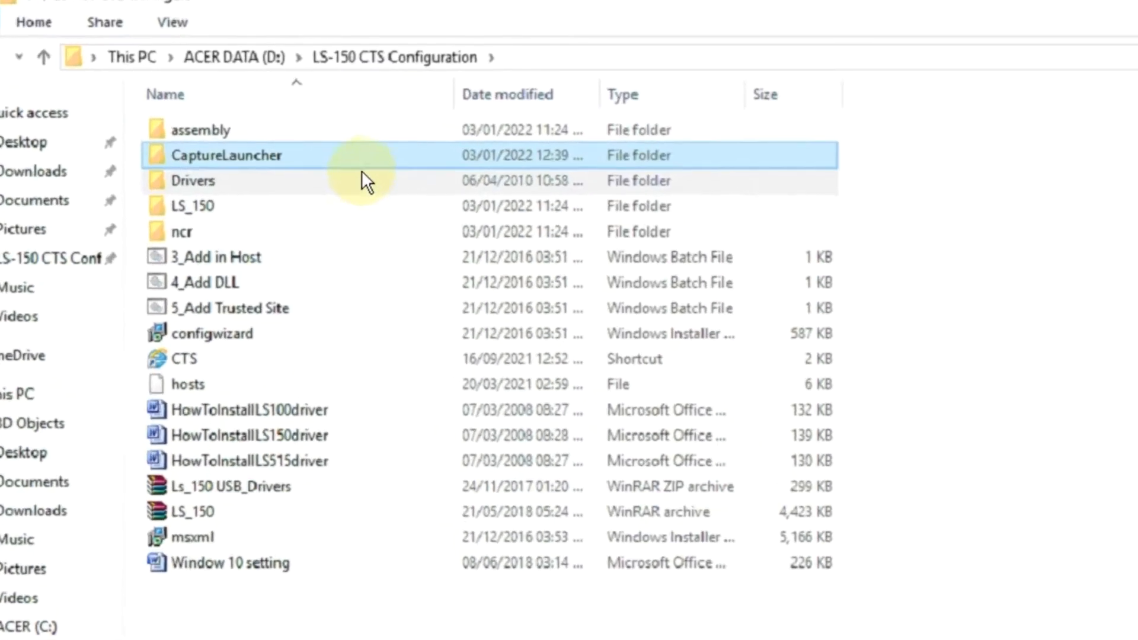
double_click(316, 159)
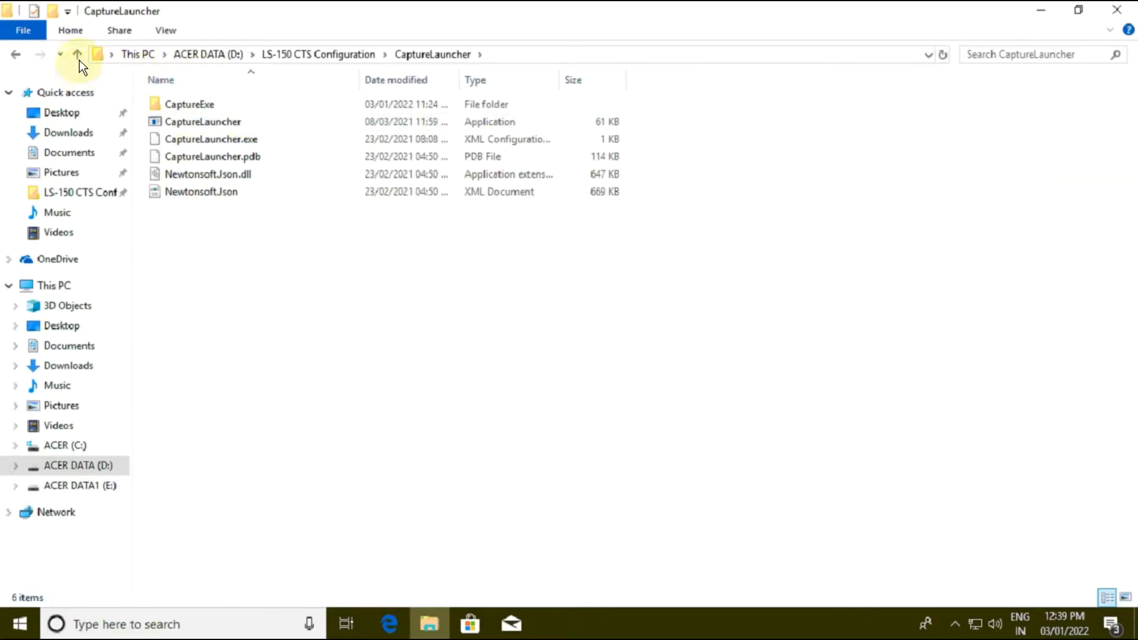
click(78, 55)
right_click(168, 124)
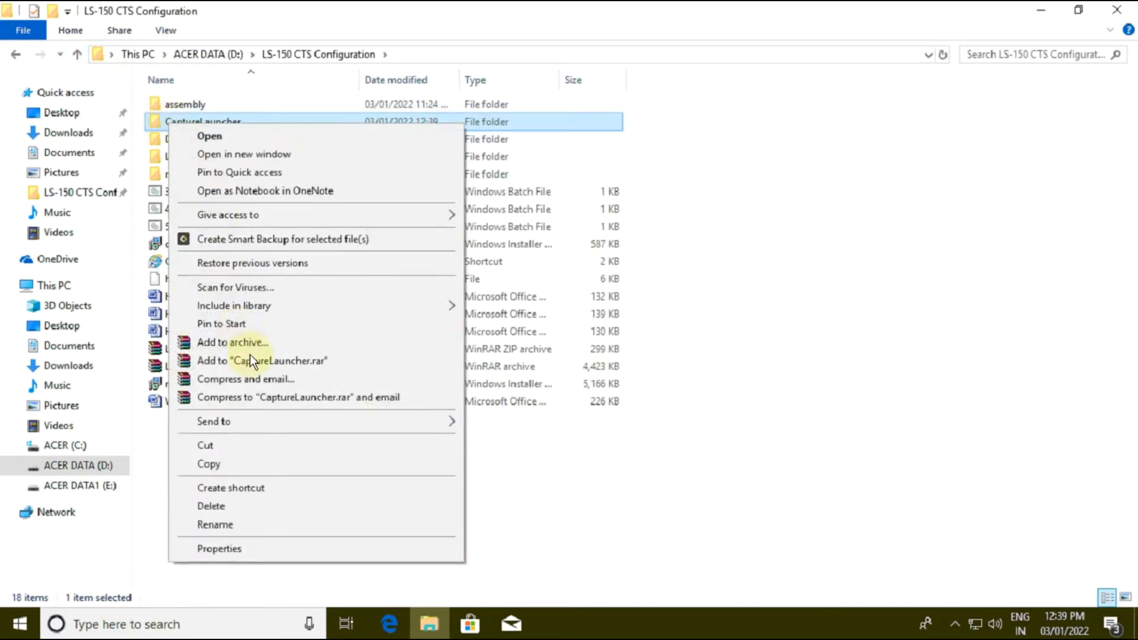
click(263, 464)
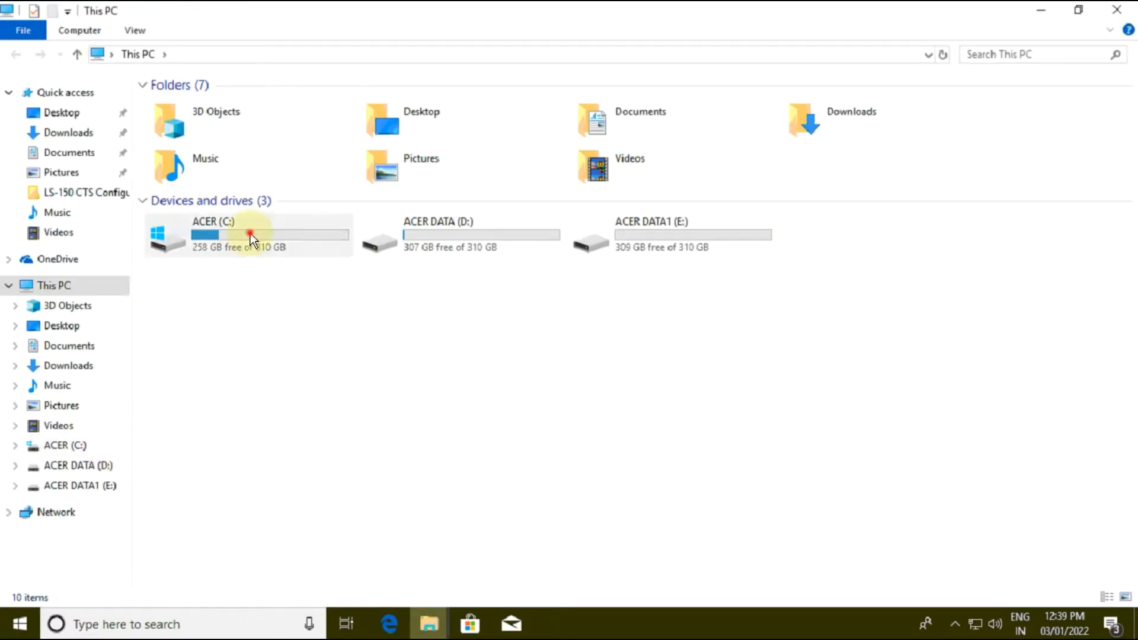
double_click(250, 233)
right_click(675, 268)
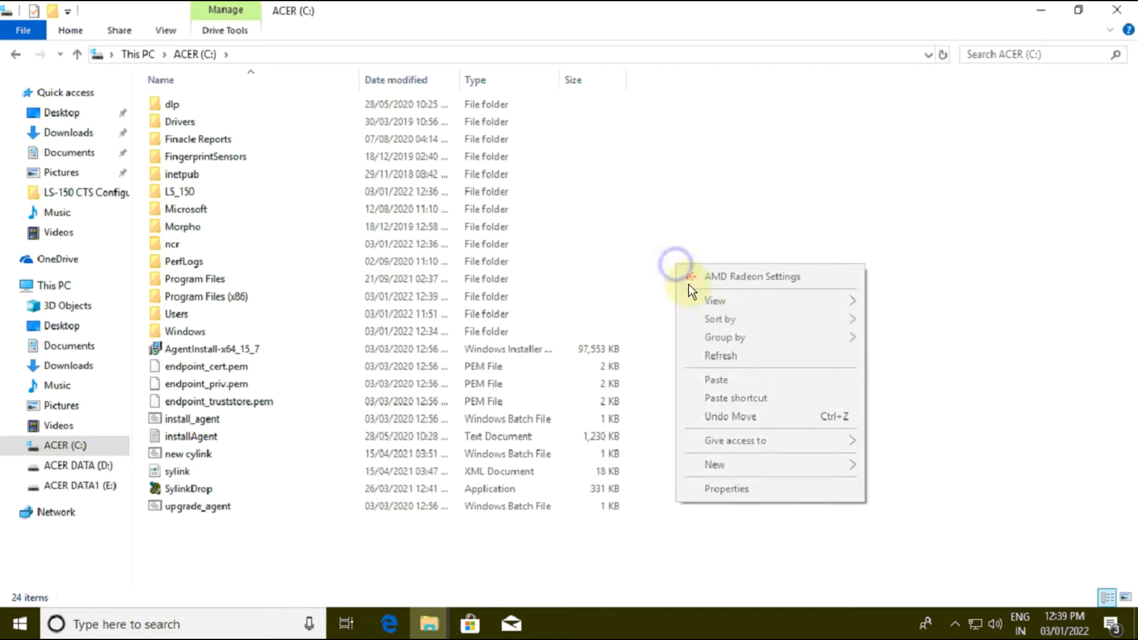
click(737, 381)
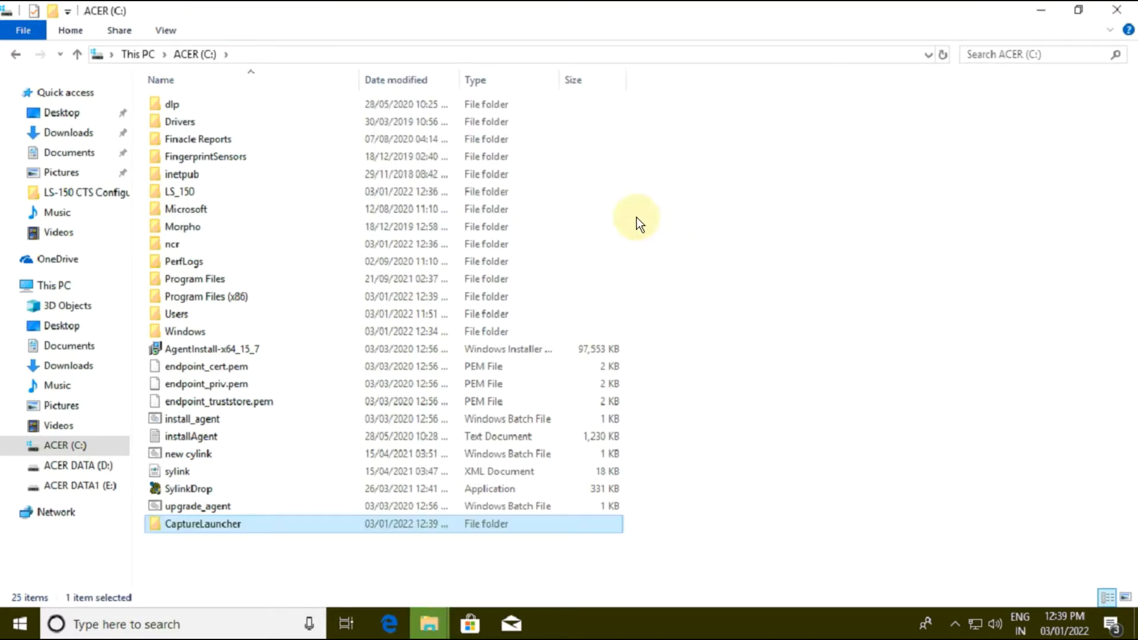
double_click(258, 524)
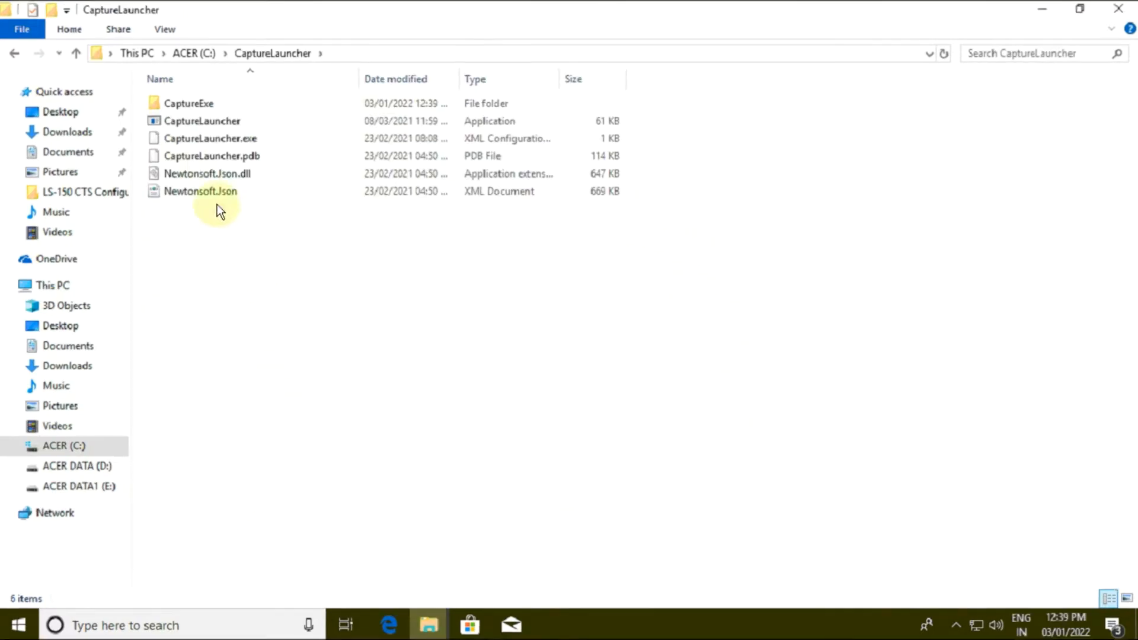
double_click(213, 147)
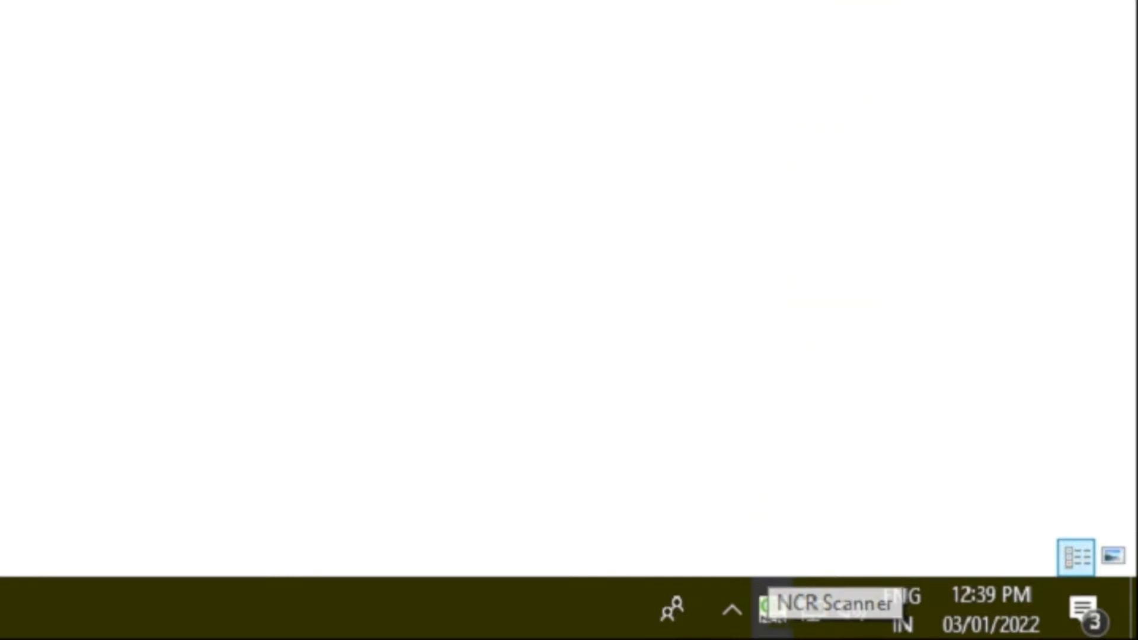
Step: Open Administrative Tools in Control Panel and launch Microsoft .NET Framework 2.0 Configuration in a maximized window
text(ntrol)
key(Return)
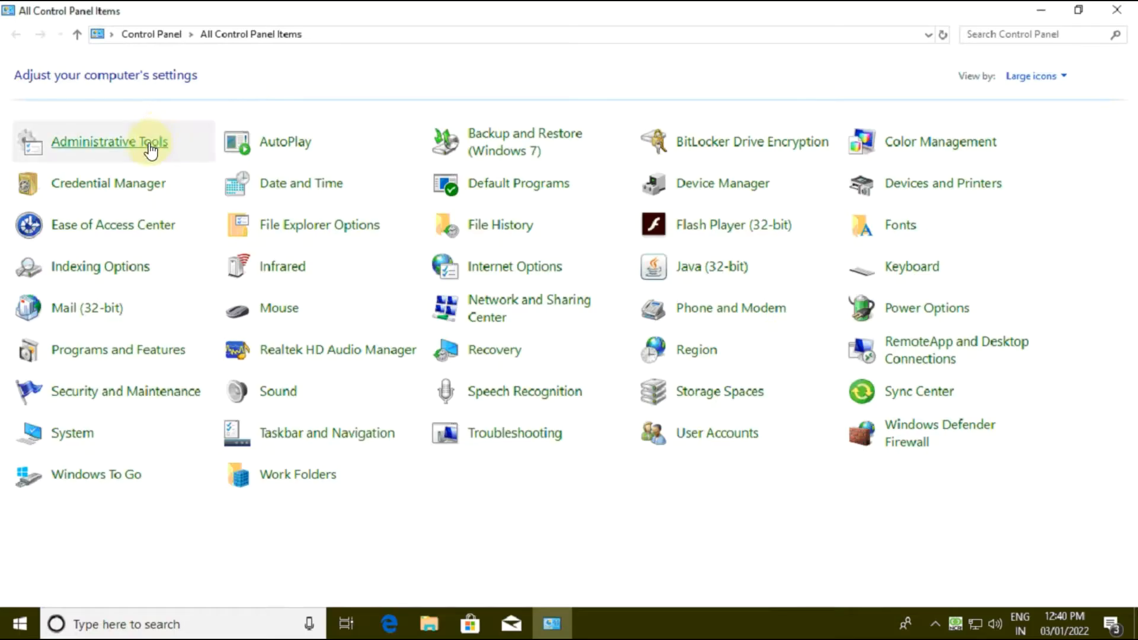
click(152, 144)
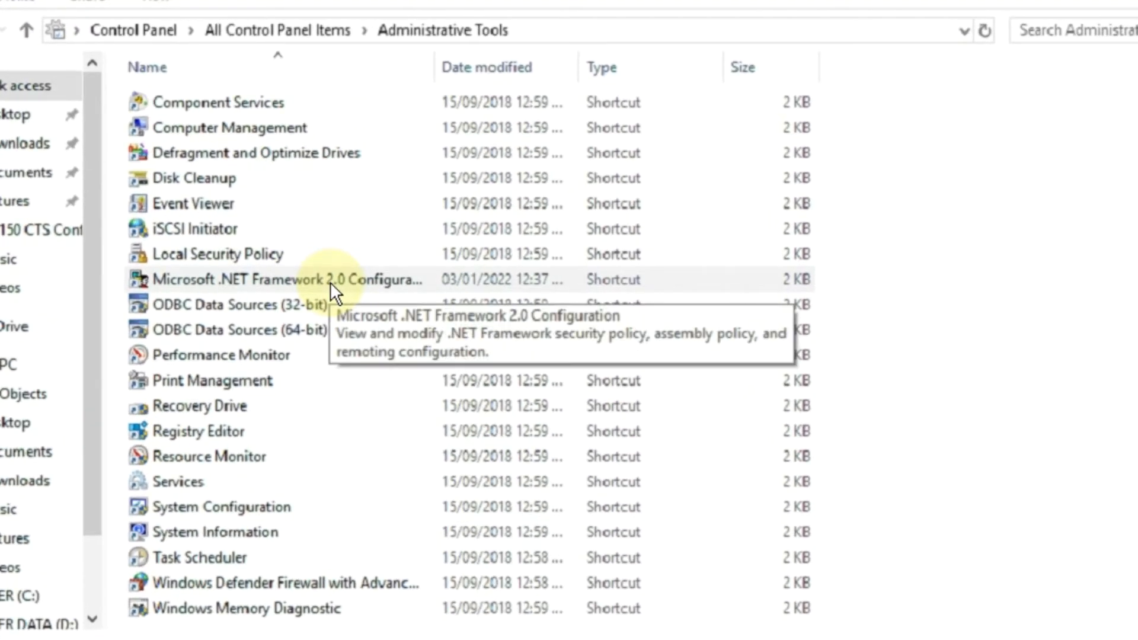
click(418, 319)
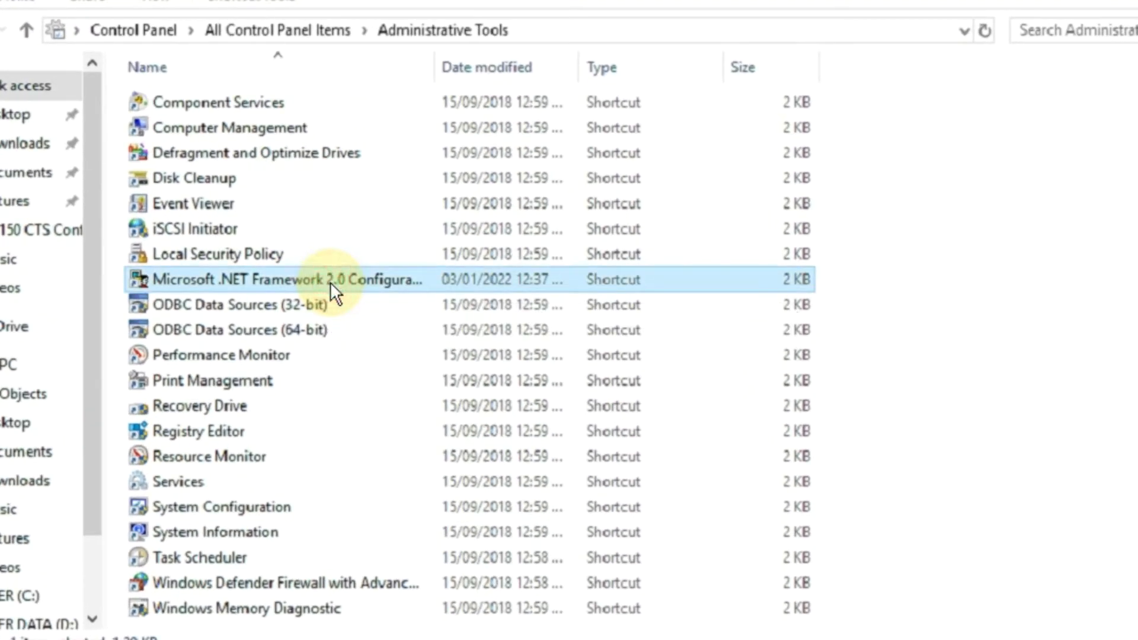
double_click(330, 282)
click(719, 159)
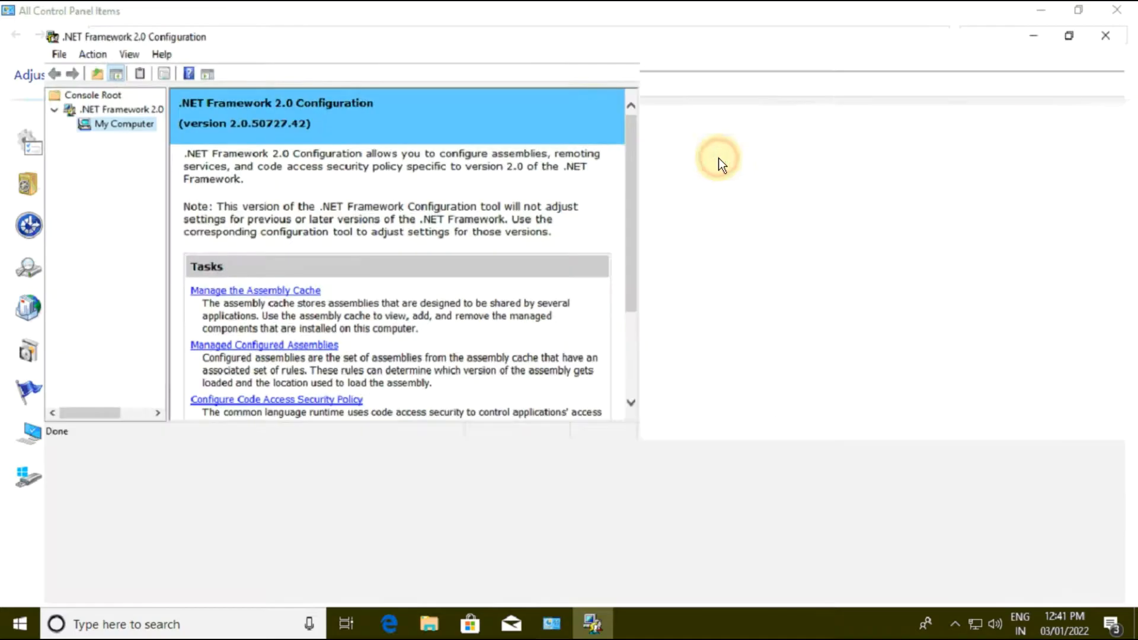
Step: Expand My Computer down through Runtime Security Policy, Machine, Code Groups and All_Code to list the machine-level zones
drag(128, 115, 341, 161)
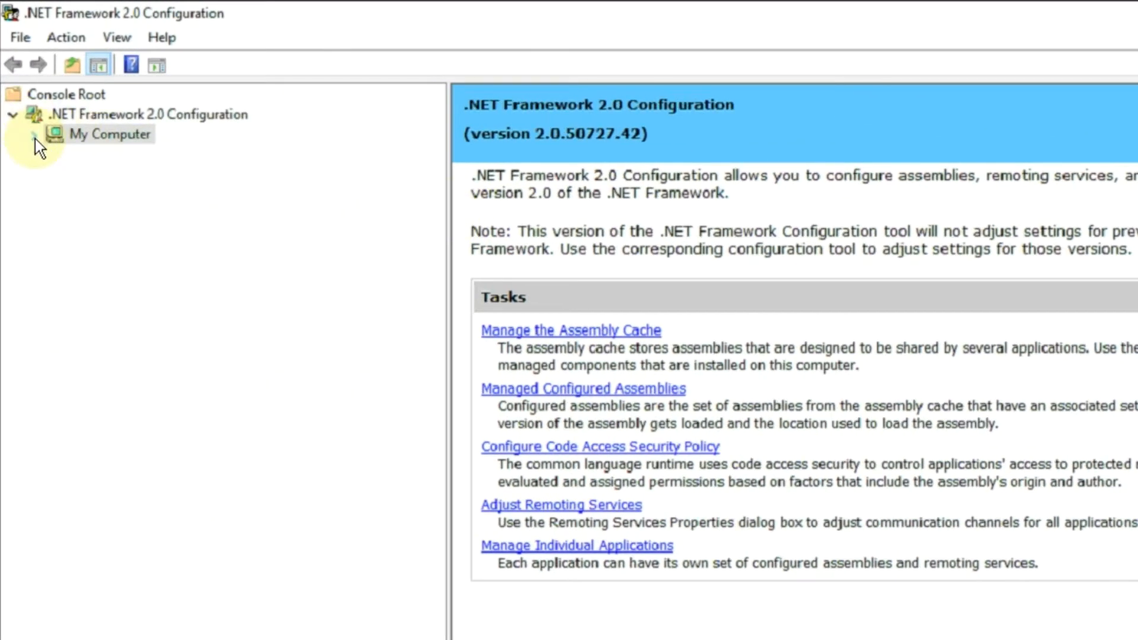
click(34, 135)
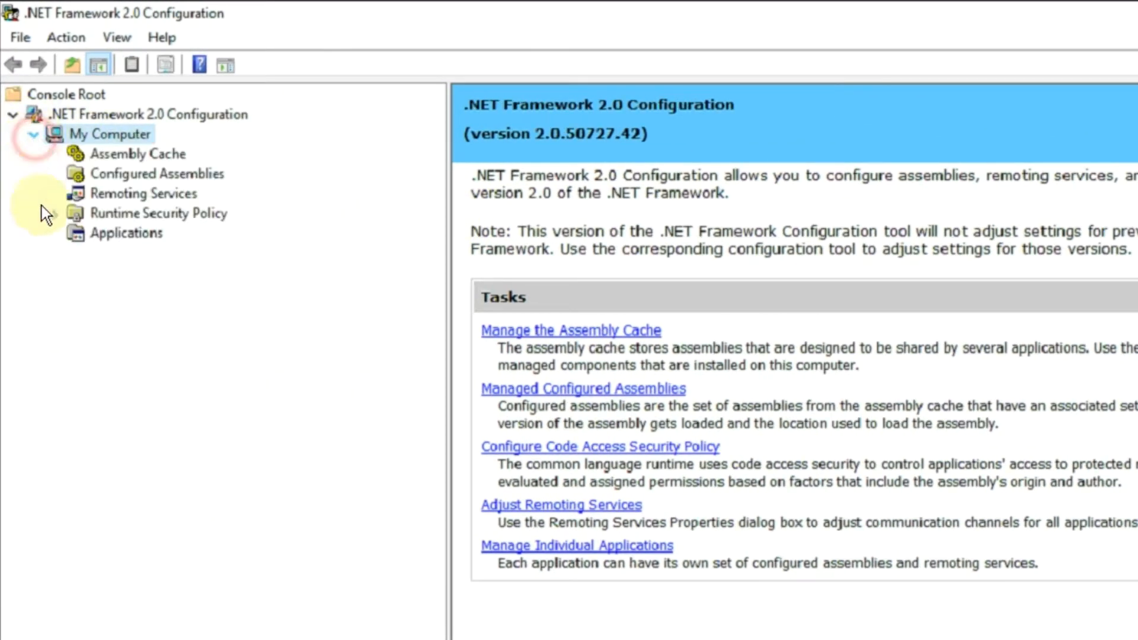
click(54, 213)
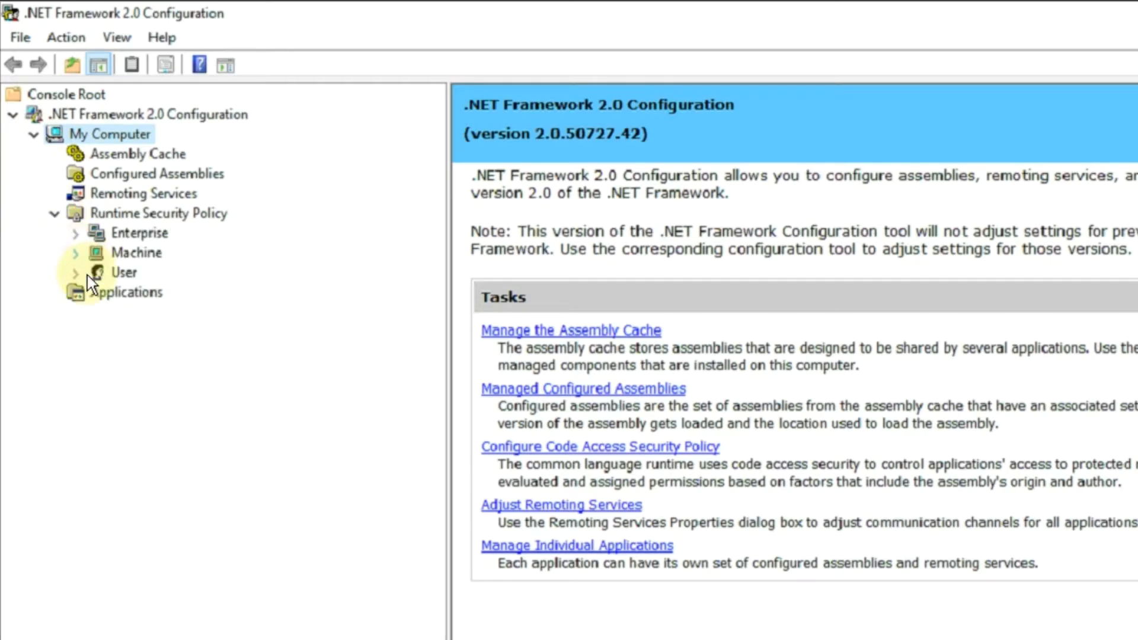
click(77, 254)
click(100, 275)
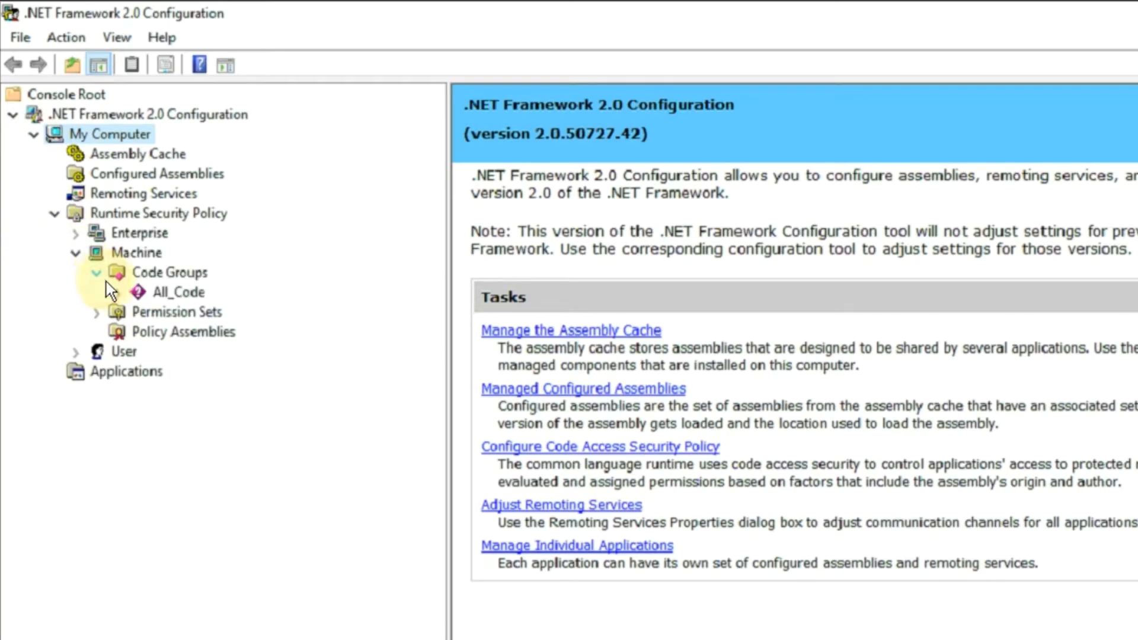
click(118, 293)
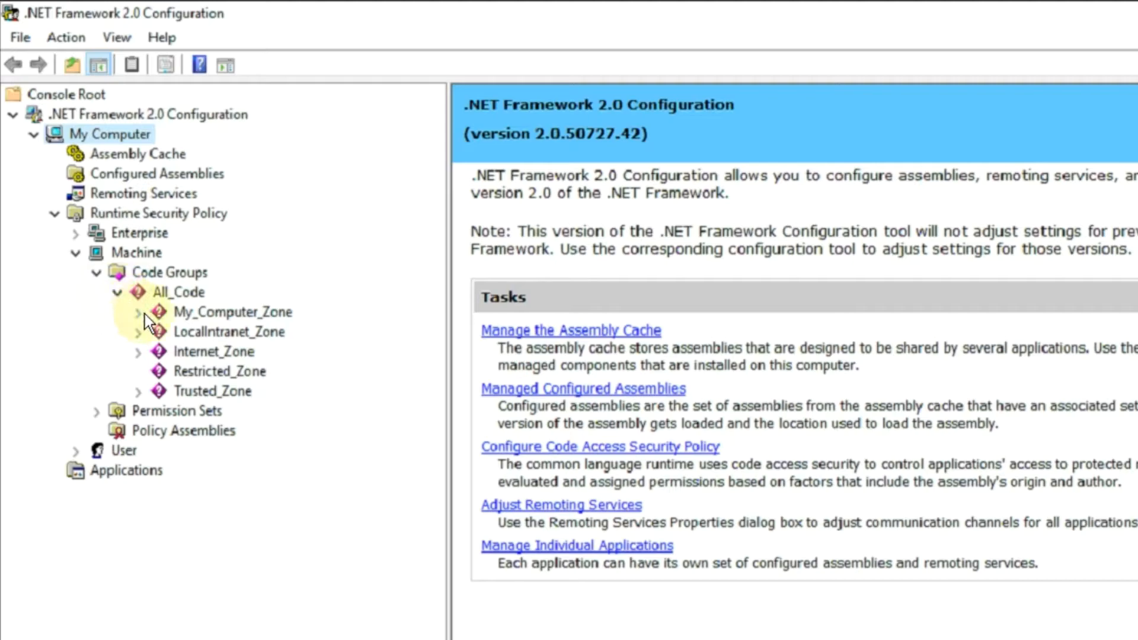
Step: Set the permission set of the All_Code code group to FullTrust
click(178, 292)
right_click(172, 297)
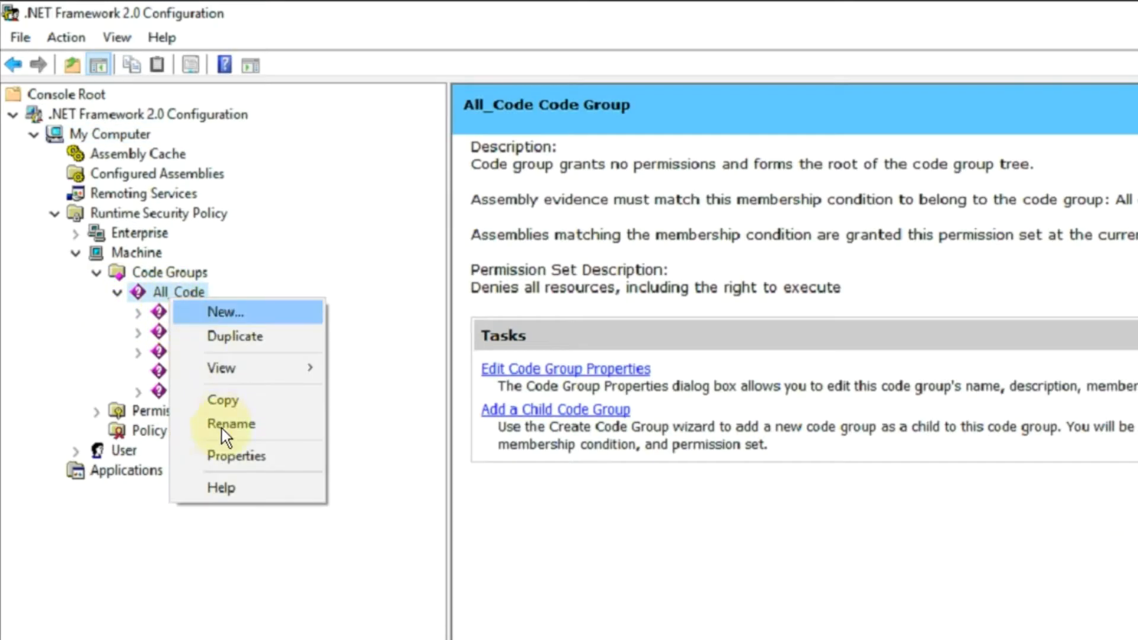
click(227, 456)
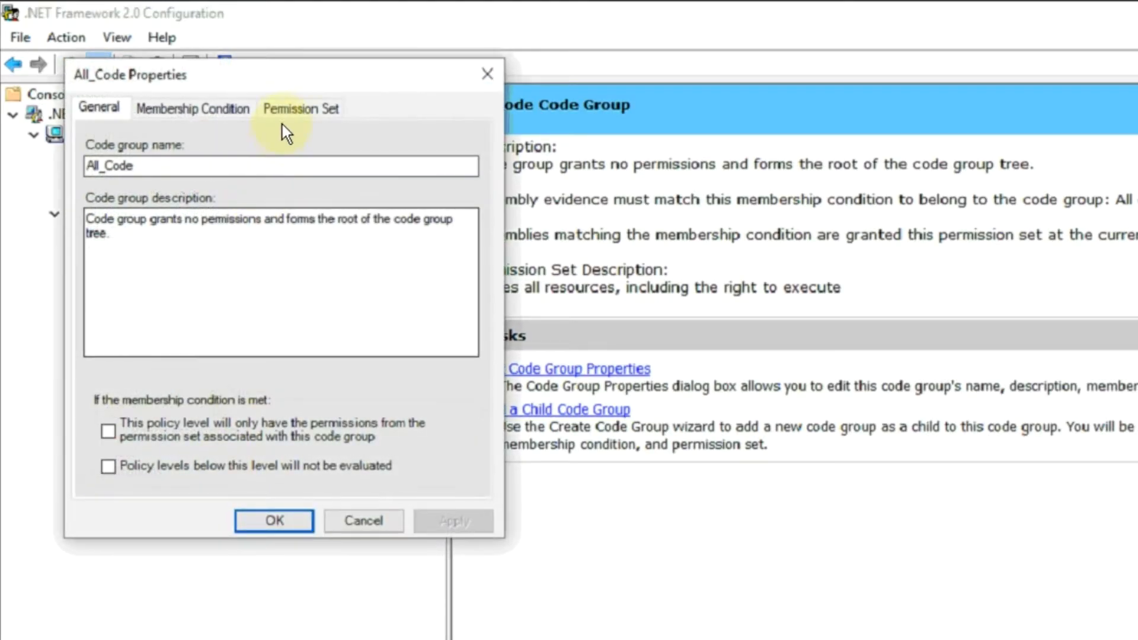
click(285, 110)
click(229, 200)
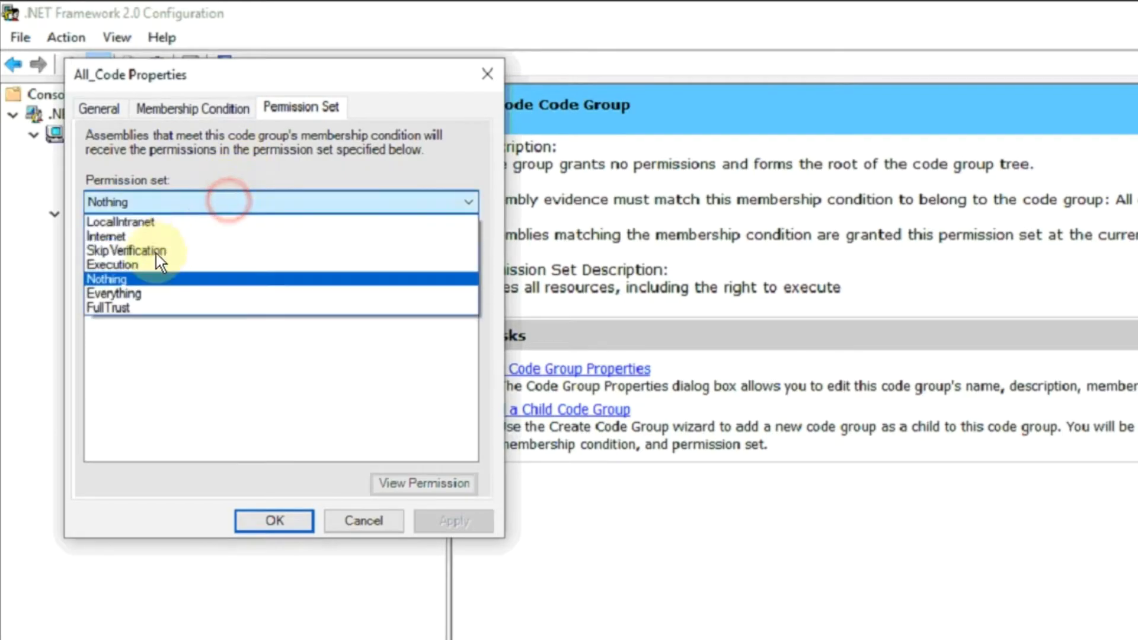
click(140, 310)
click(276, 523)
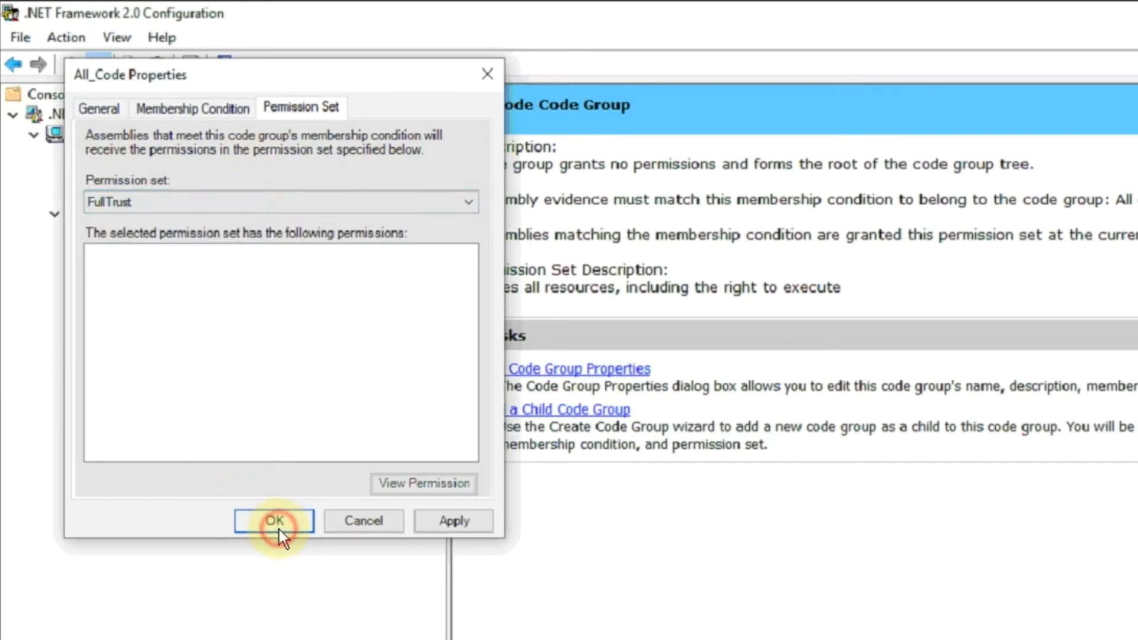
Step: Check the permission set assigned to the My_Computer_Zone code group and accept it
right_click(190, 311)
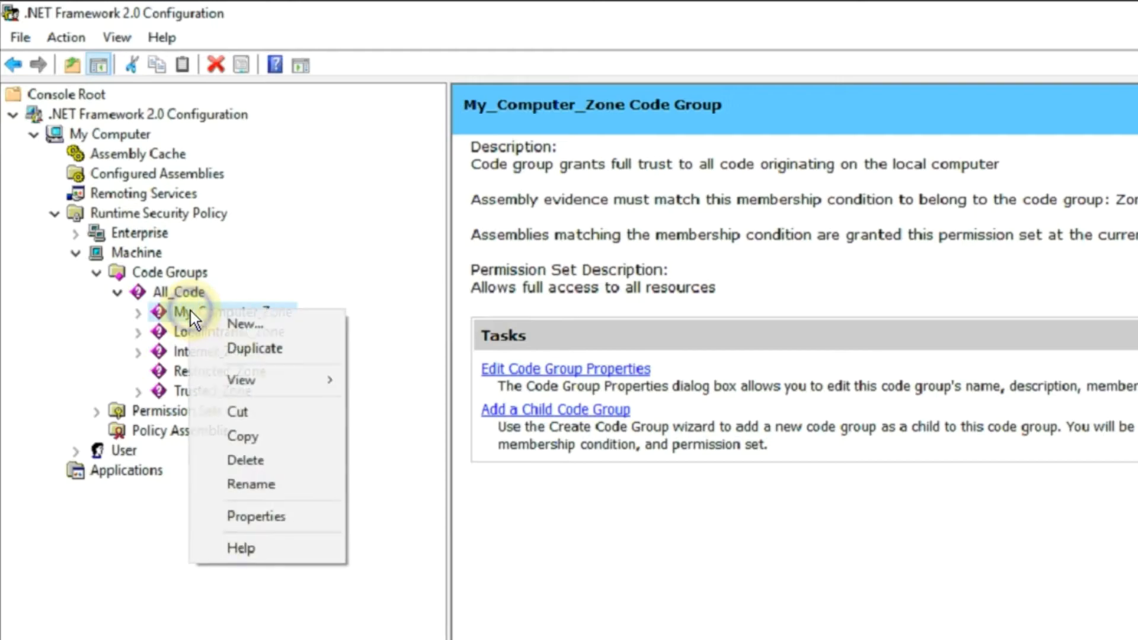
click(255, 516)
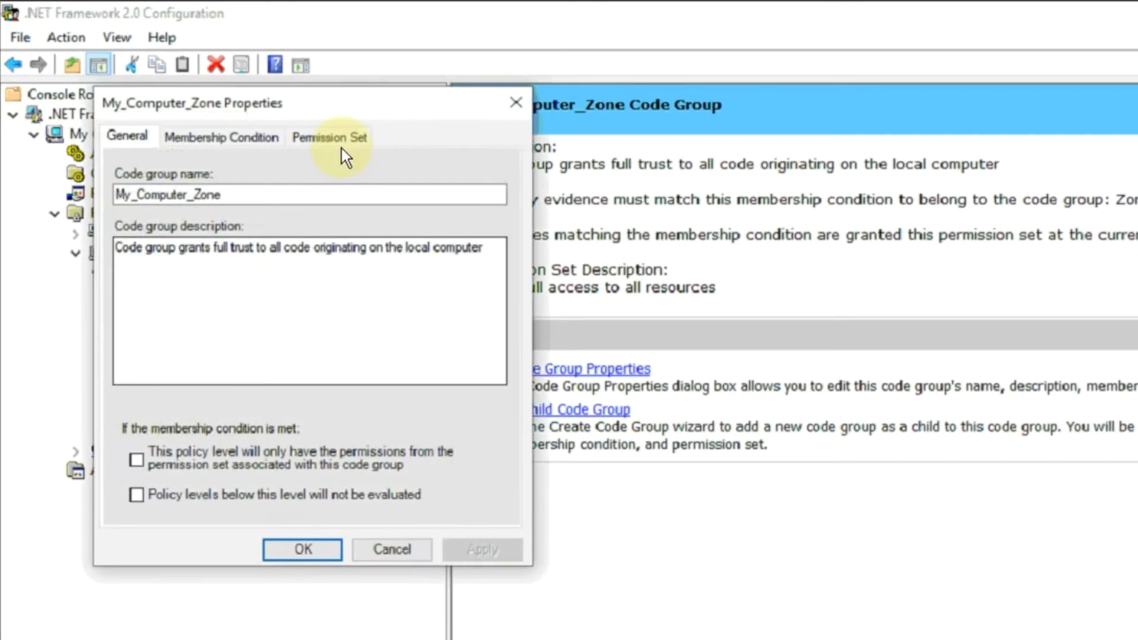
click(332, 142)
click(288, 549)
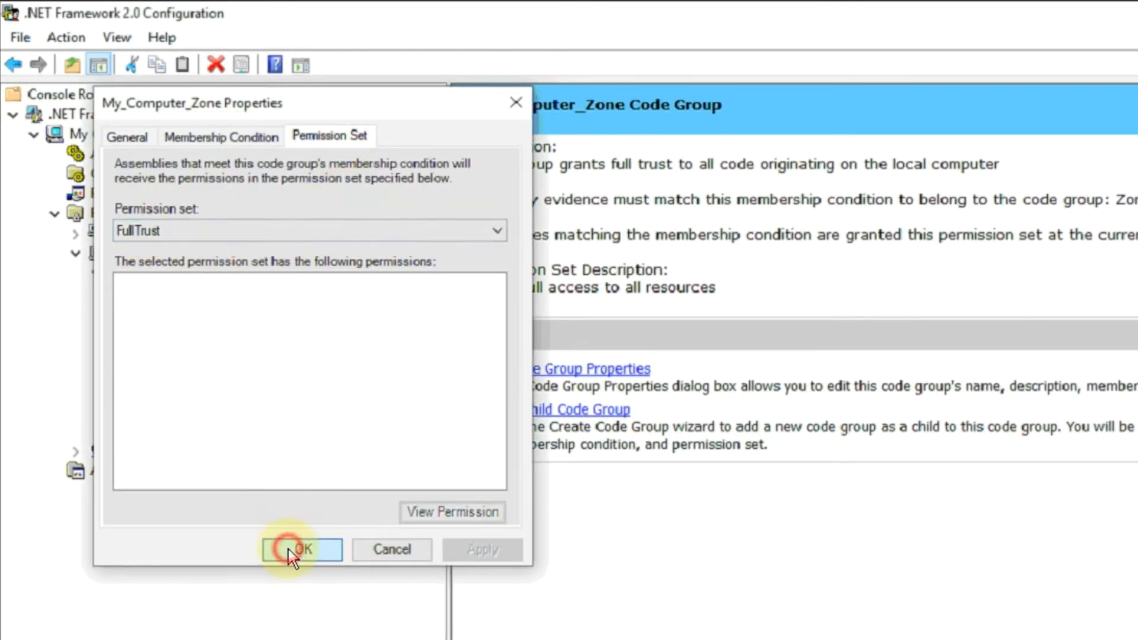
Step: Change the permission set of the LocalIntranet_Zone code group to FullTrust
right_click(236, 336)
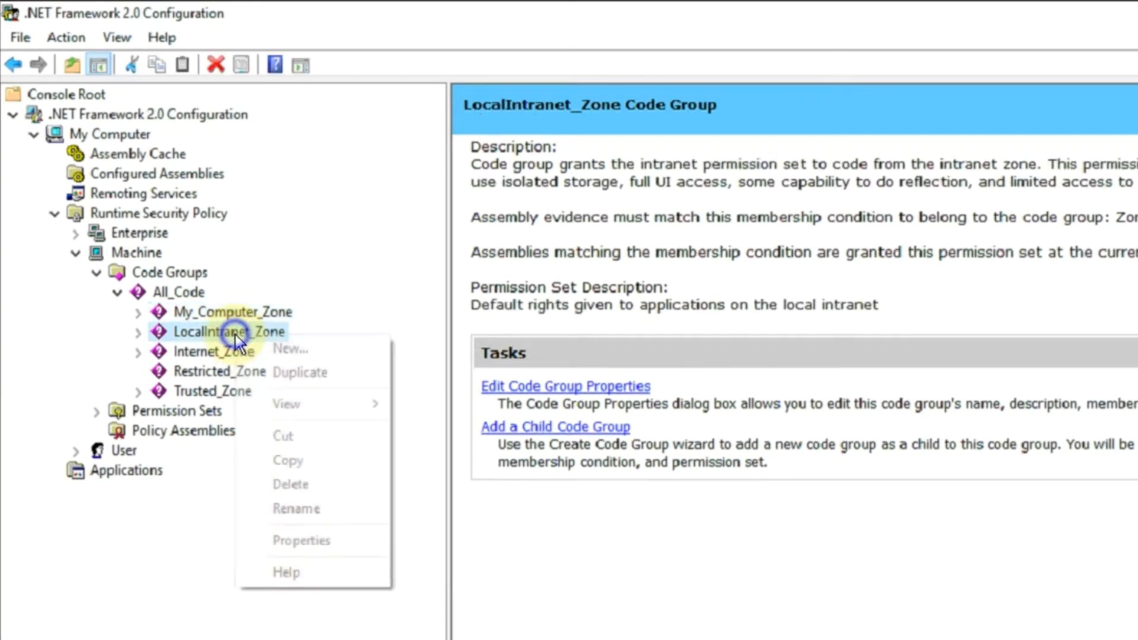
click(286, 540)
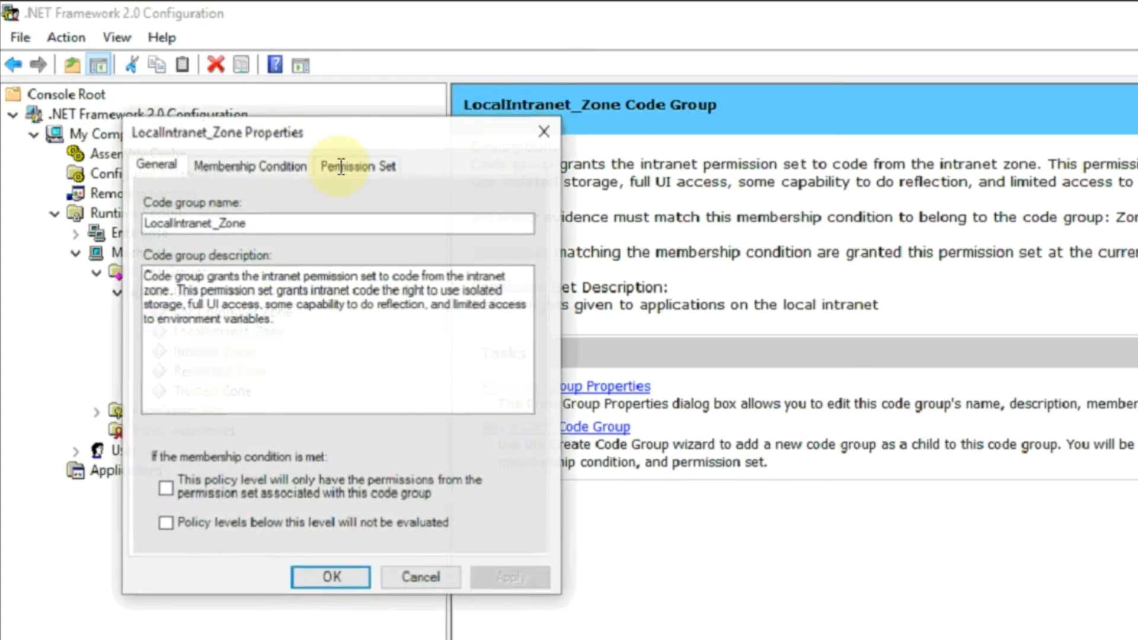
click(340, 167)
click(298, 257)
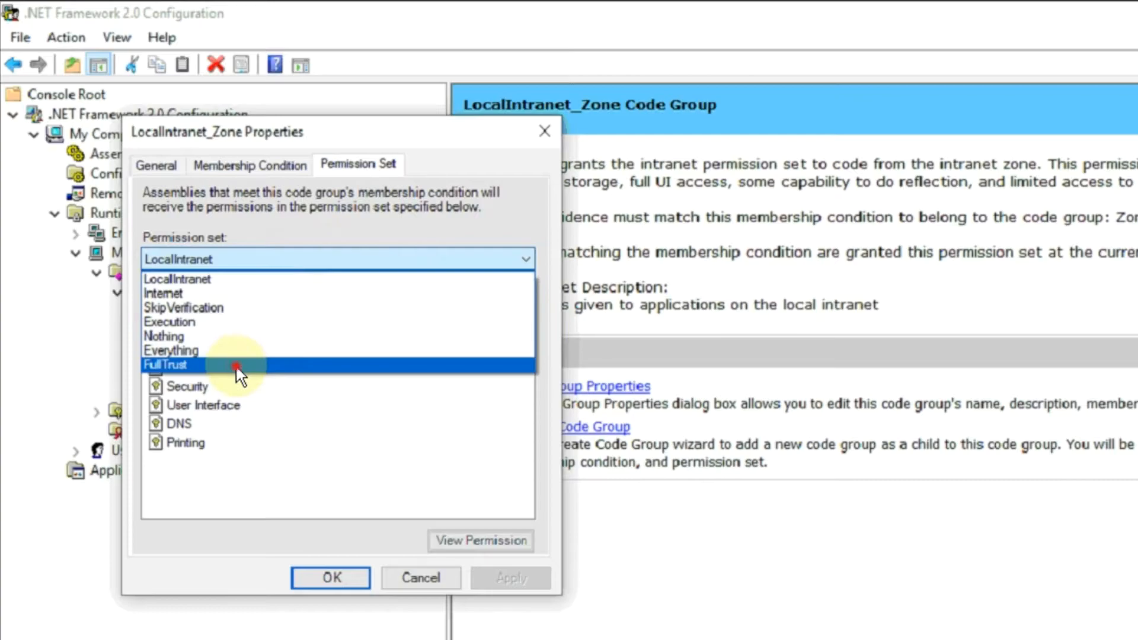
click(236, 365)
click(327, 578)
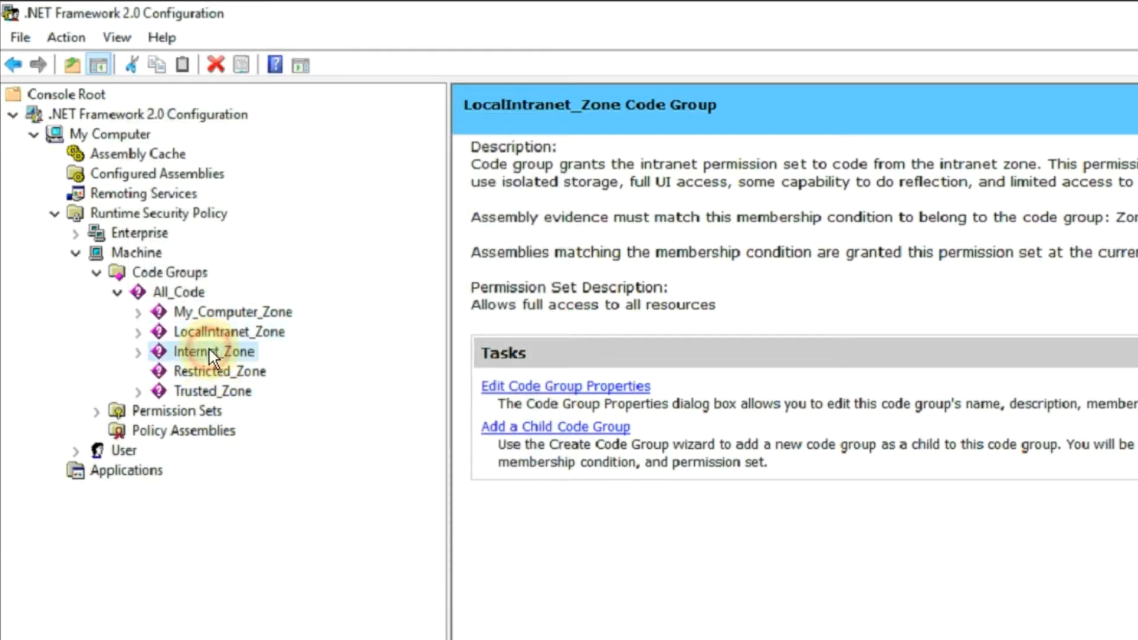
Step: Assign the FullTrust permission set to the Internet_Zone code group
right_click(209, 351)
click(274, 554)
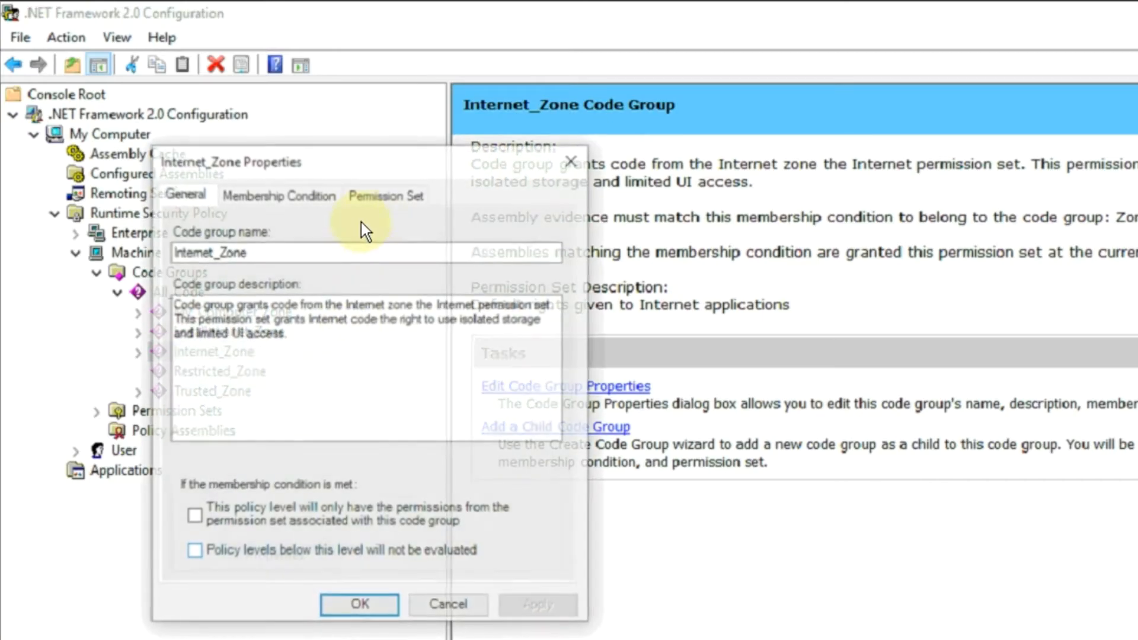
click(378, 207)
click(236, 293)
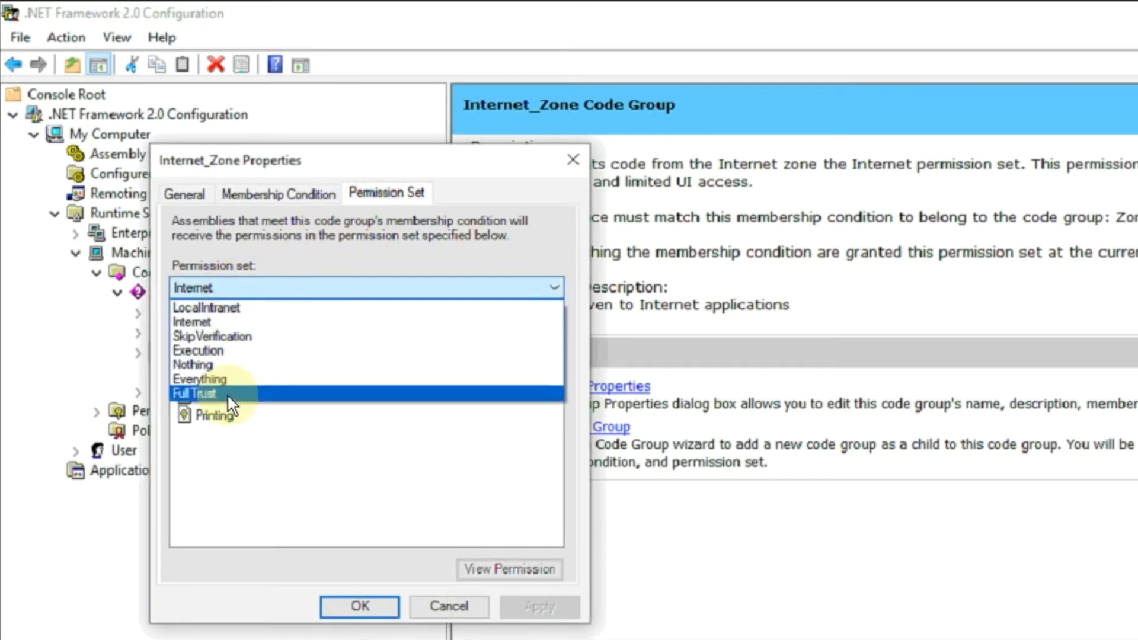
click(226, 396)
click(369, 608)
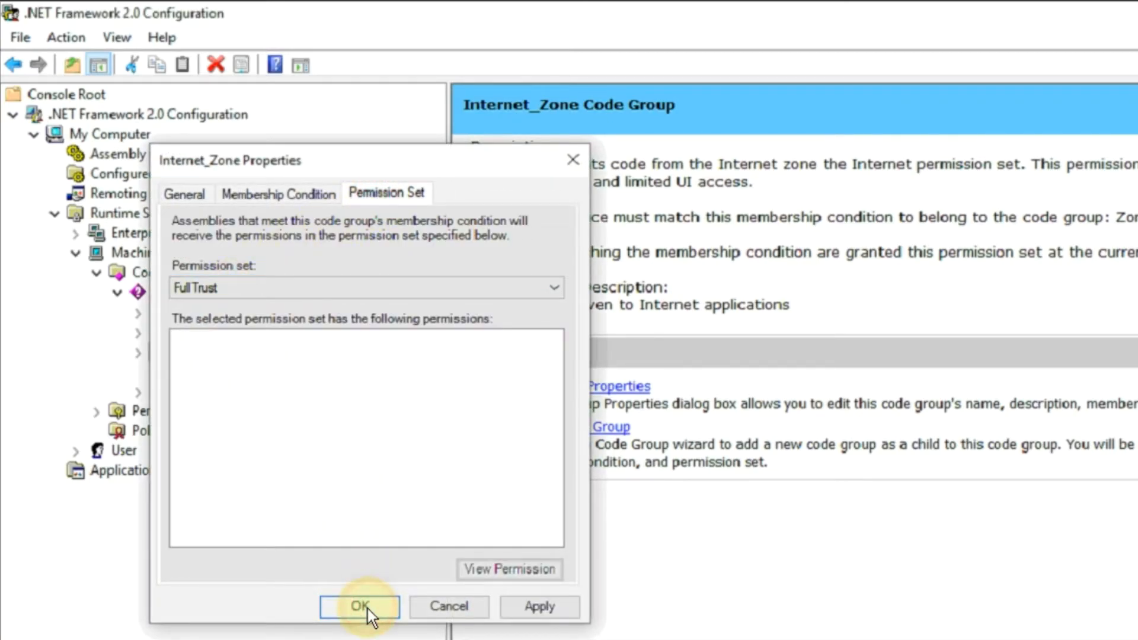
Step: Set the Restricted_Zone code group's permission set to FullTrust
right_click(244, 372)
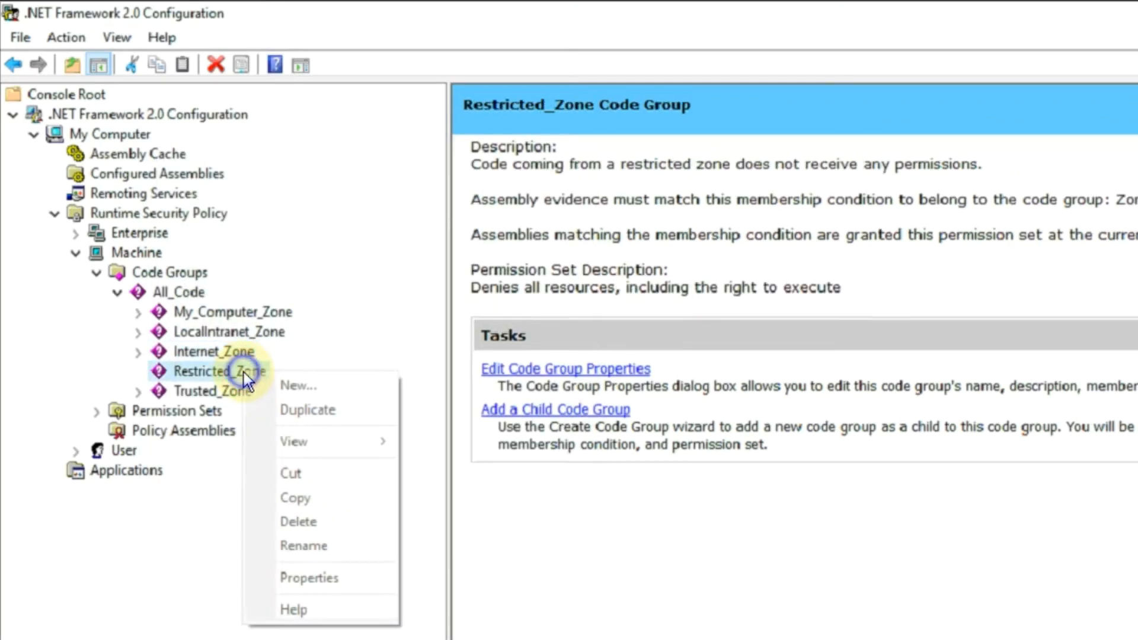
click(313, 579)
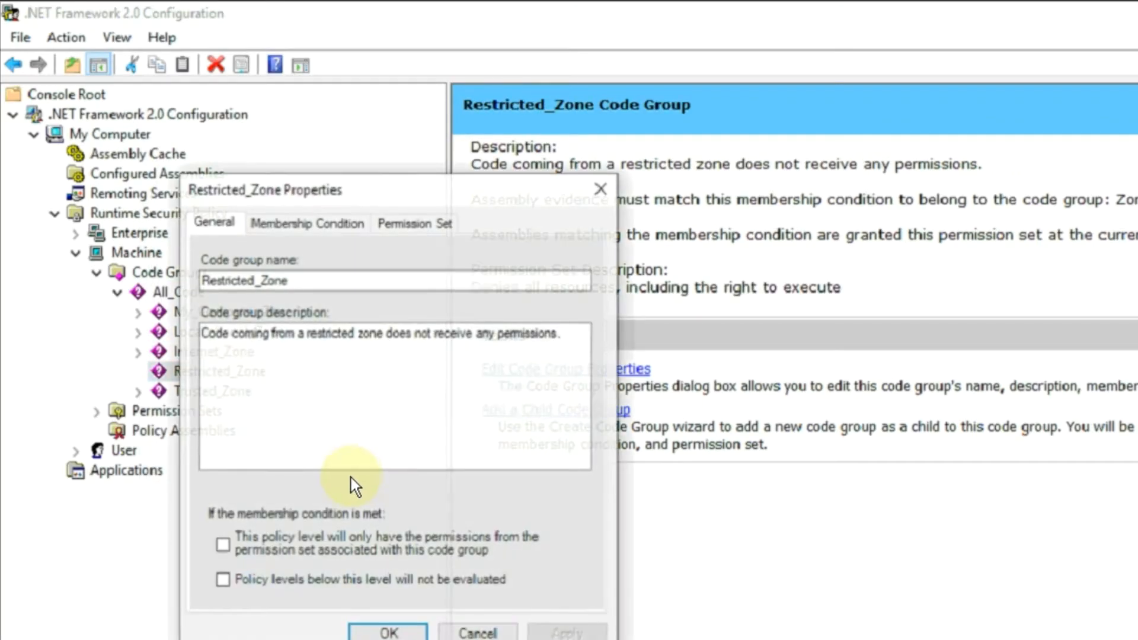
click(442, 223)
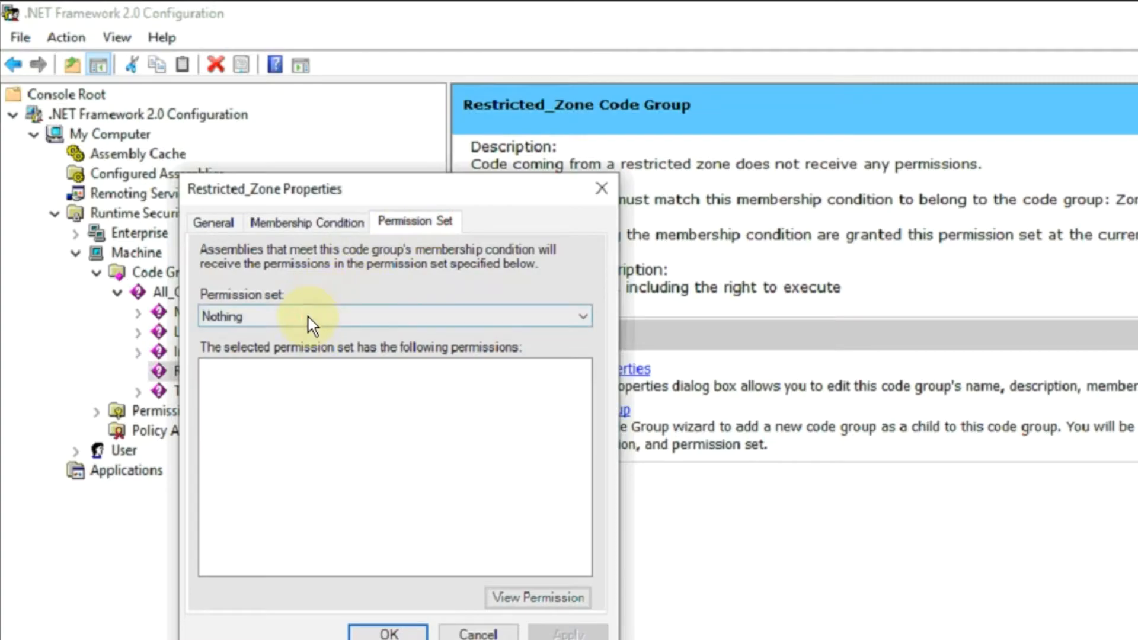
click(310, 318)
click(311, 422)
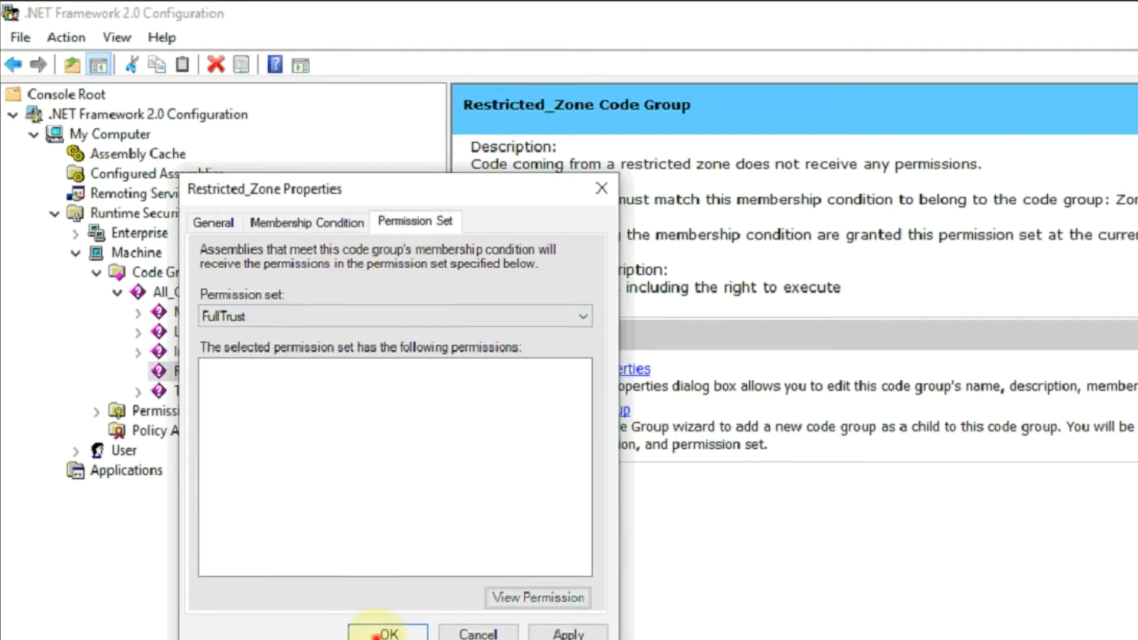
key(Return)
Step: Give the Trusted_Zone code group the FullTrust permission set
click(206, 392)
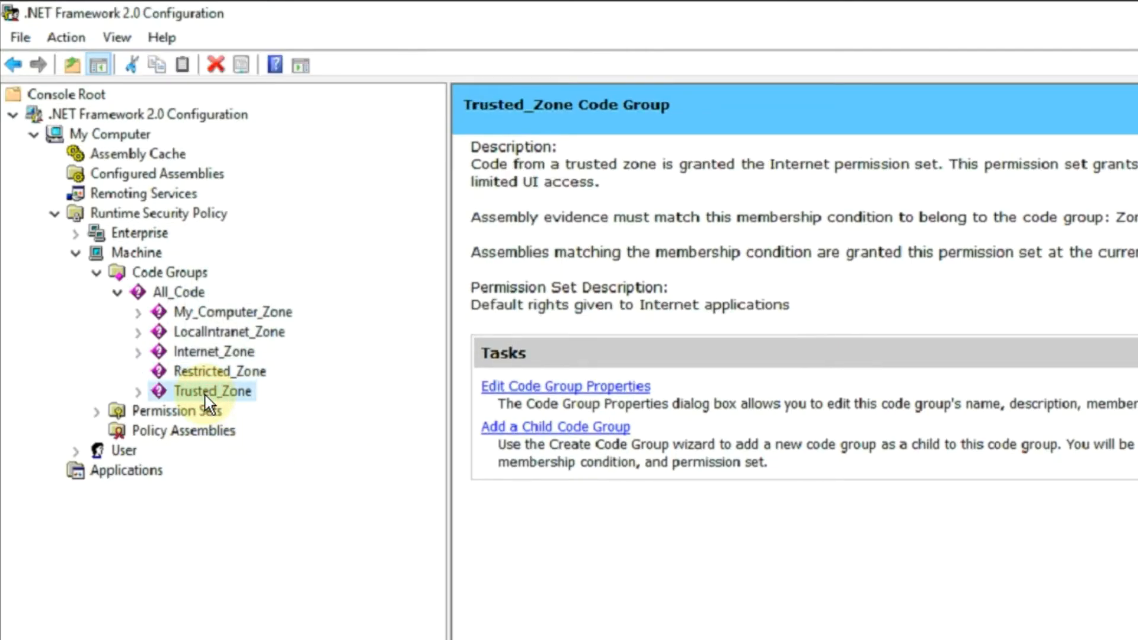
right_click(205, 396)
click(286, 602)
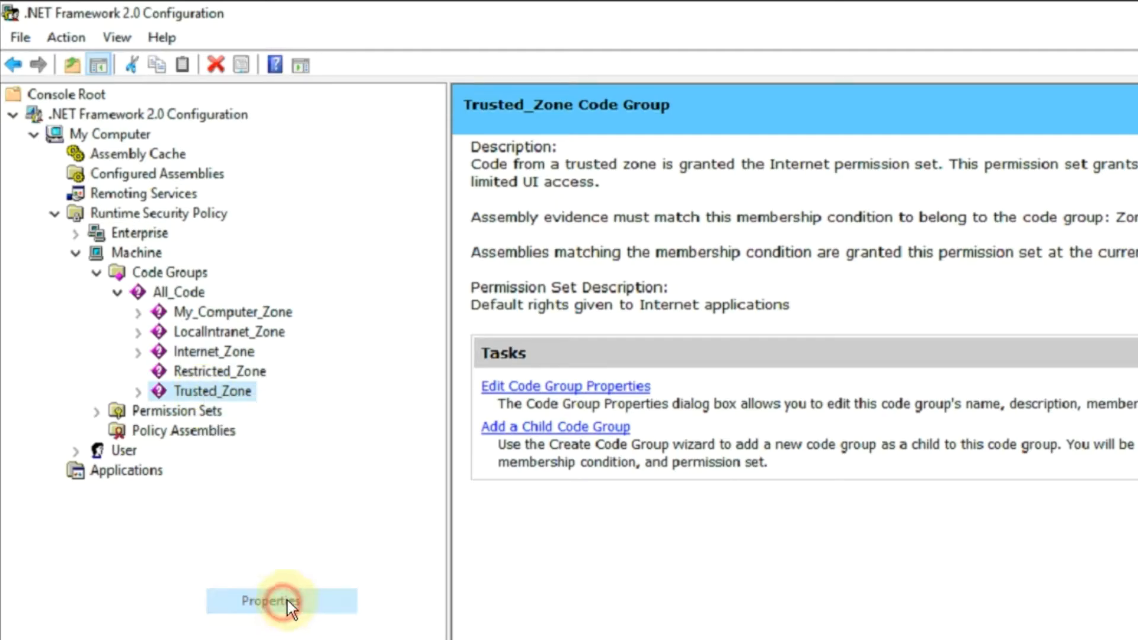
click(275, 83)
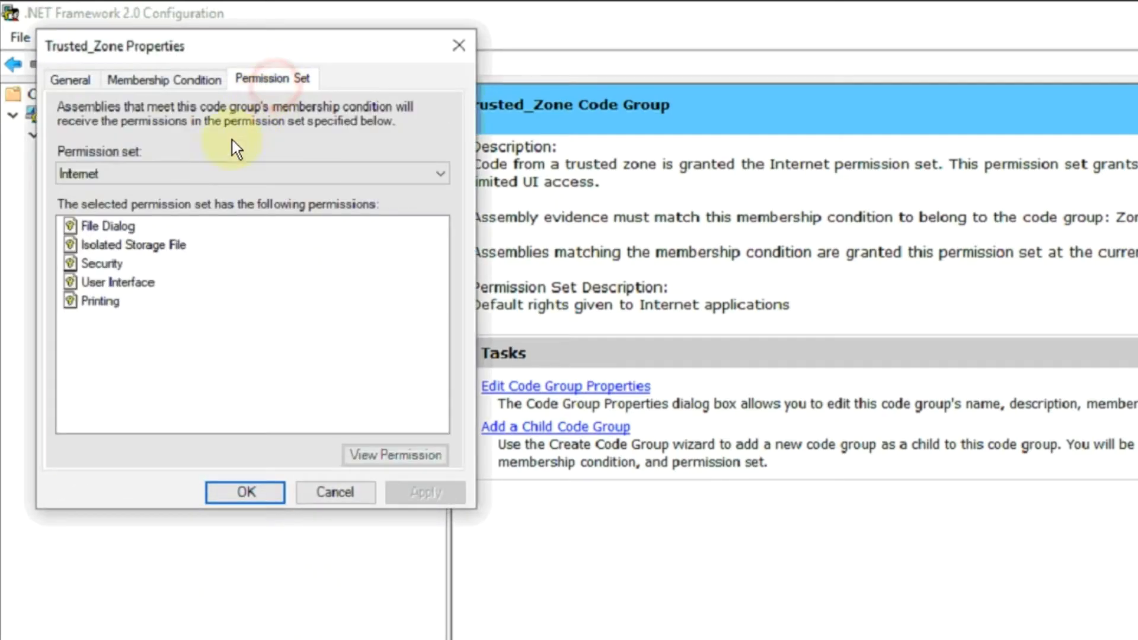
click(183, 175)
click(158, 279)
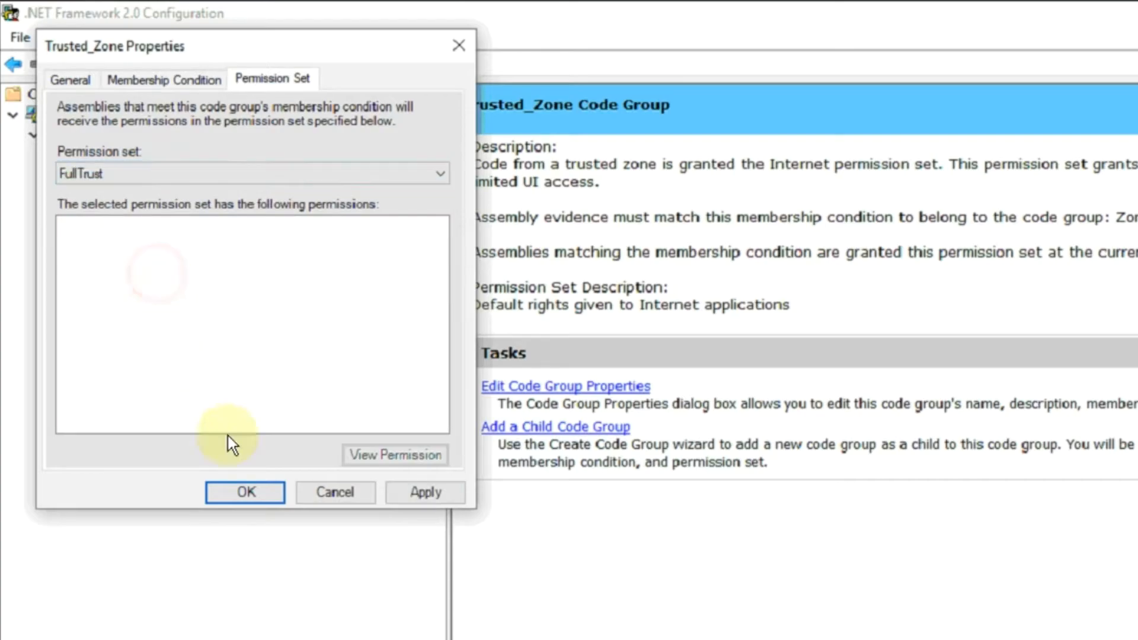
click(249, 493)
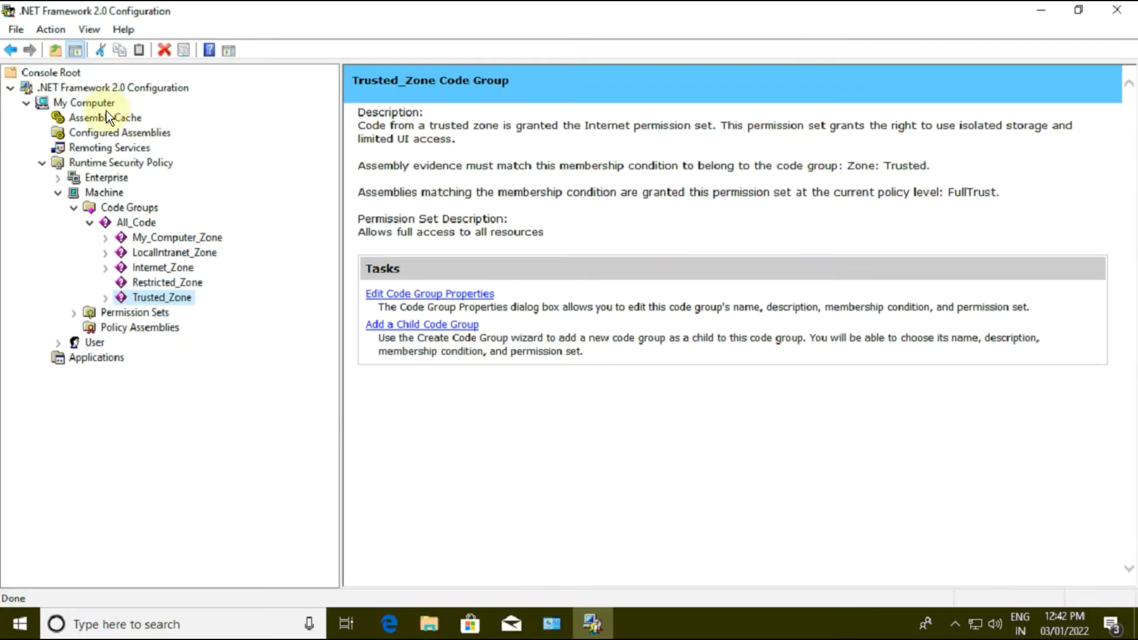
Step: Add INCRCSOutDE.dll from the assembly folder of LS-150 CTS Configuration on drive D to the Assembly Cache, and close the configuration and Administrative Tools windows
click(84, 117)
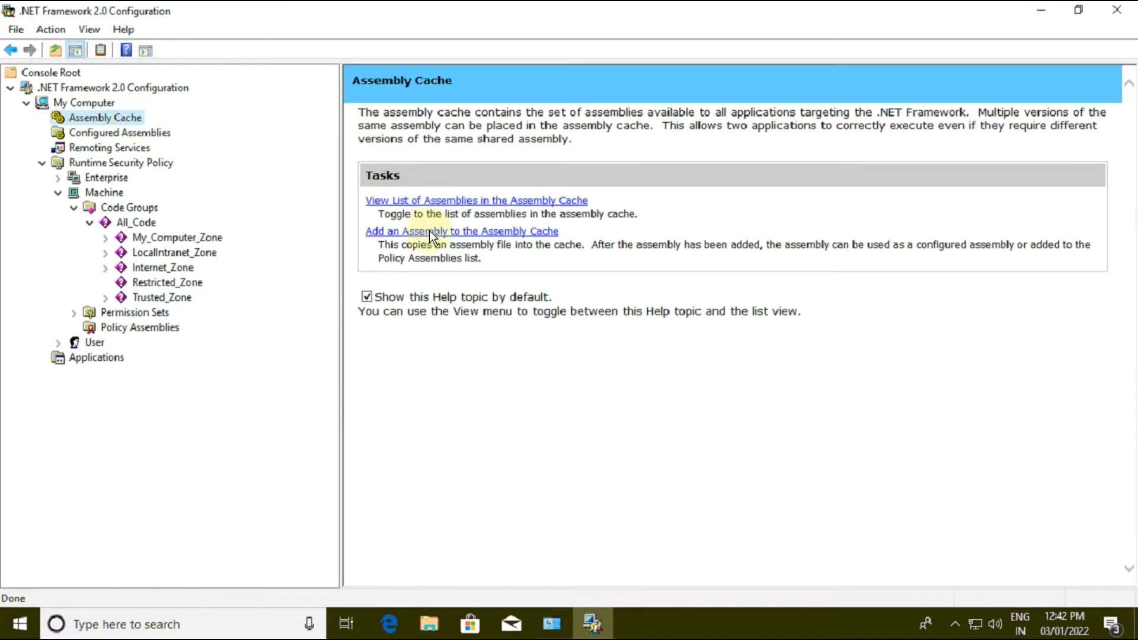
click(452, 232)
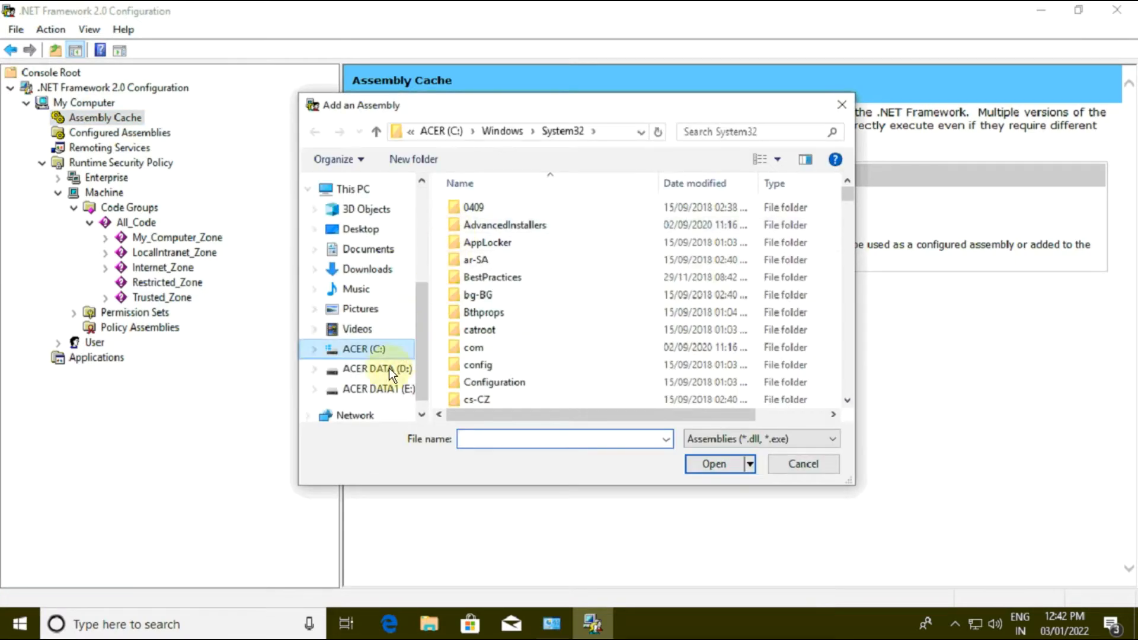
click(396, 368)
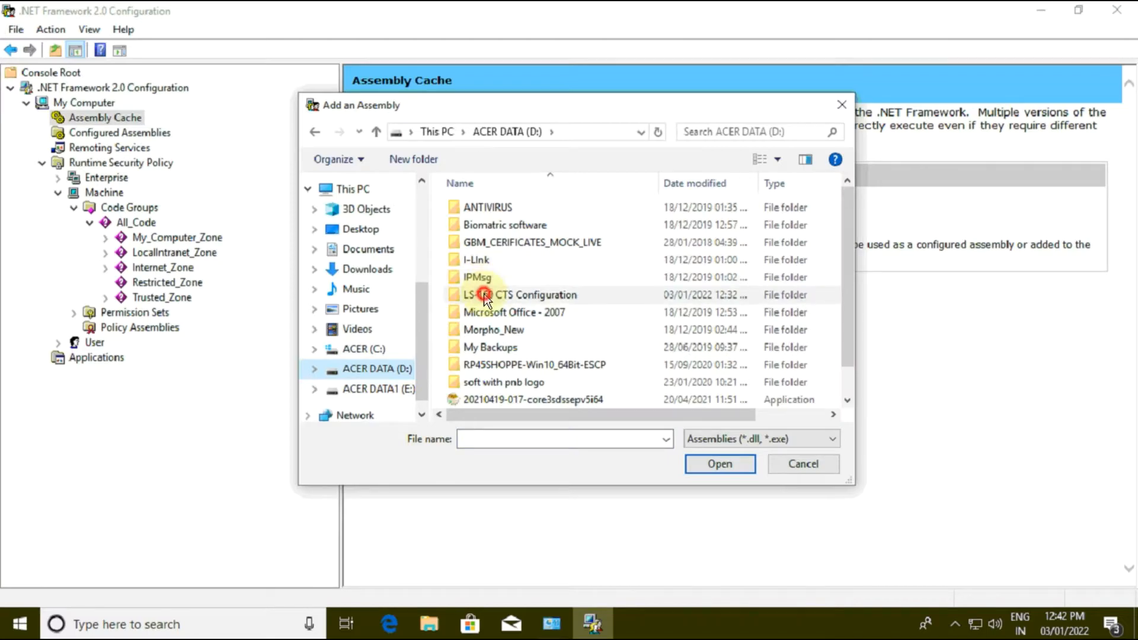
double_click(484, 295)
double_click(475, 209)
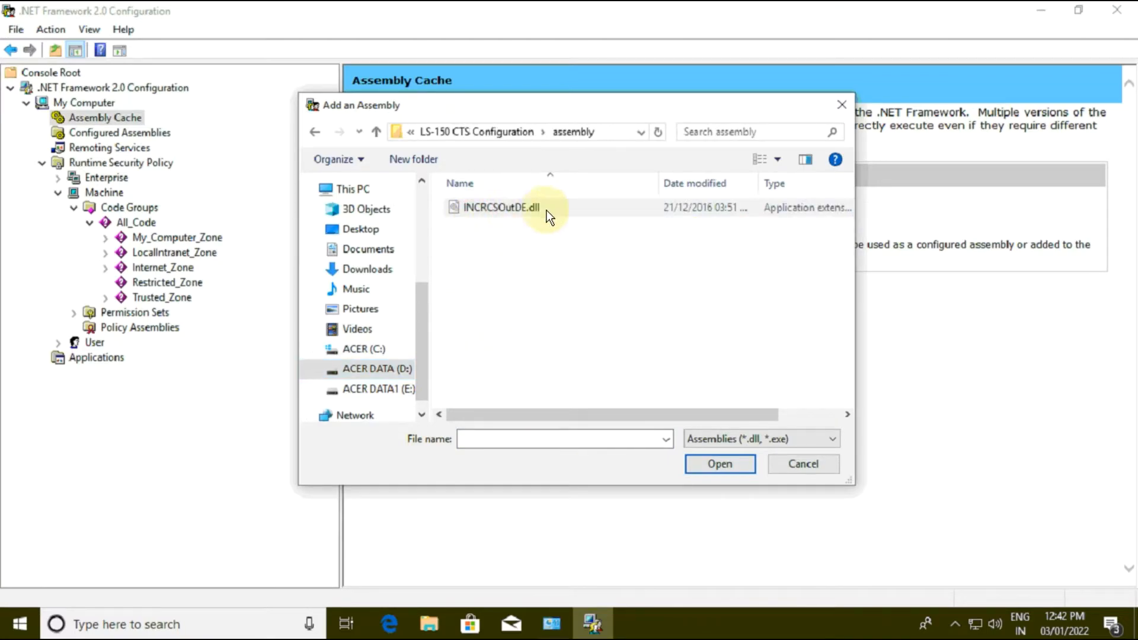
click(506, 208)
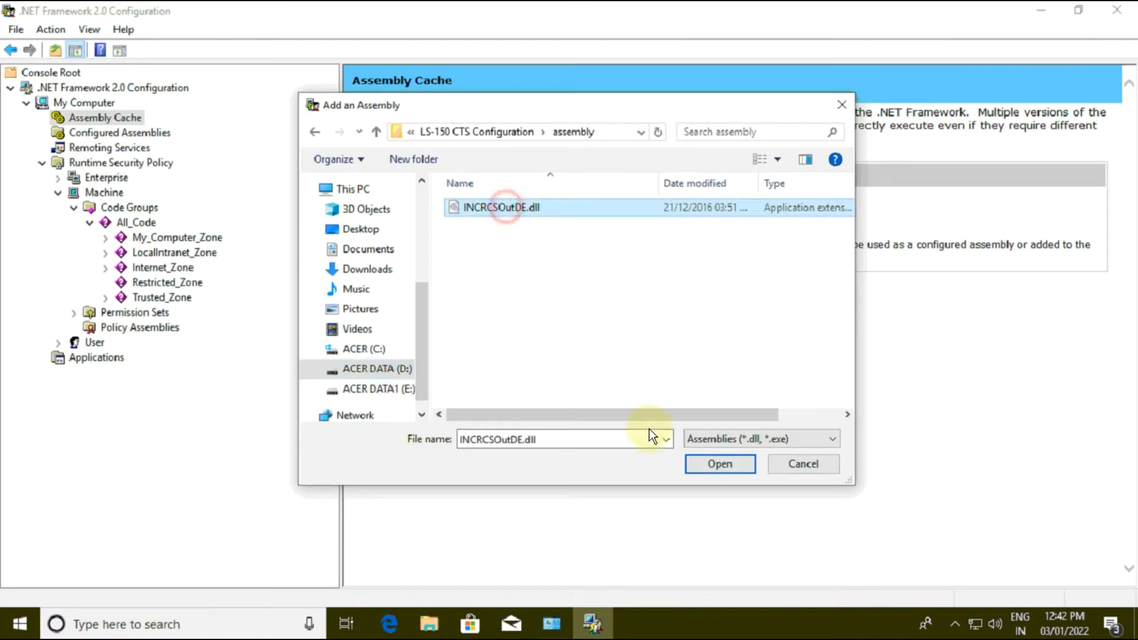
click(709, 465)
click(1106, 10)
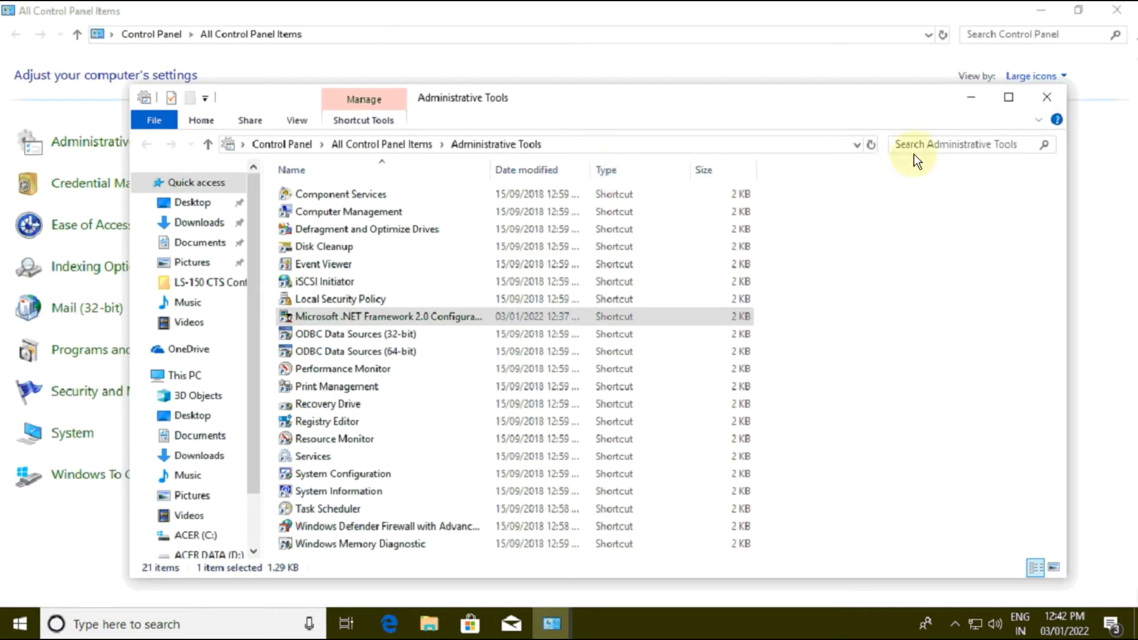
click(1048, 98)
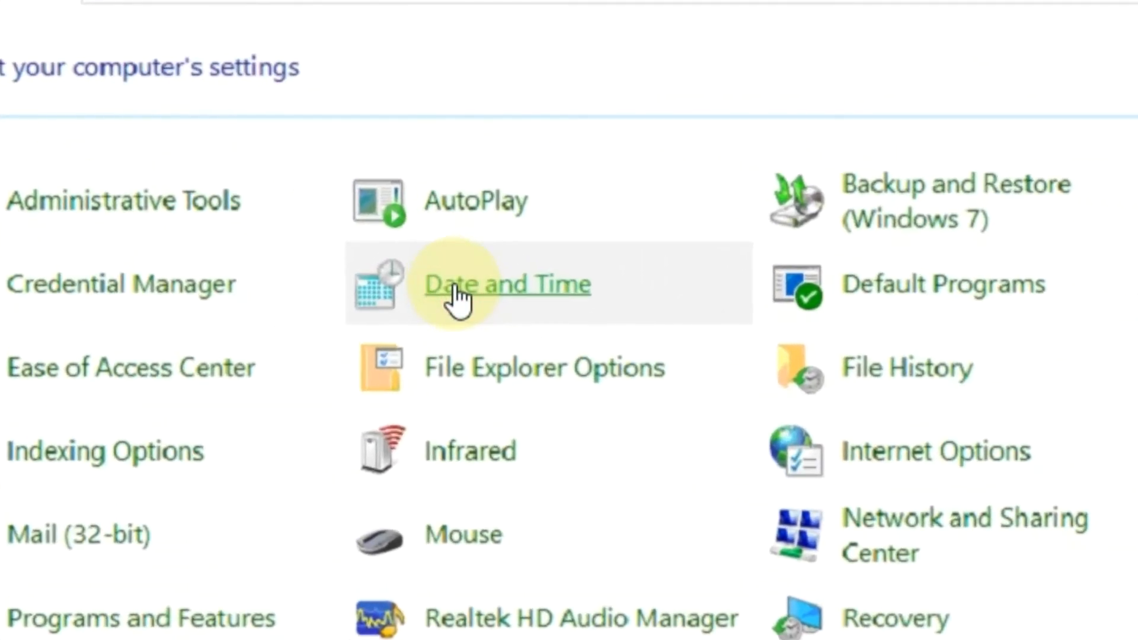
Step: Check the short date format dd/MM/yyyy and long date format dd MMMM yyyy in the Date and Time calendar settings, and accept them
click(456, 289)
click(318, 217)
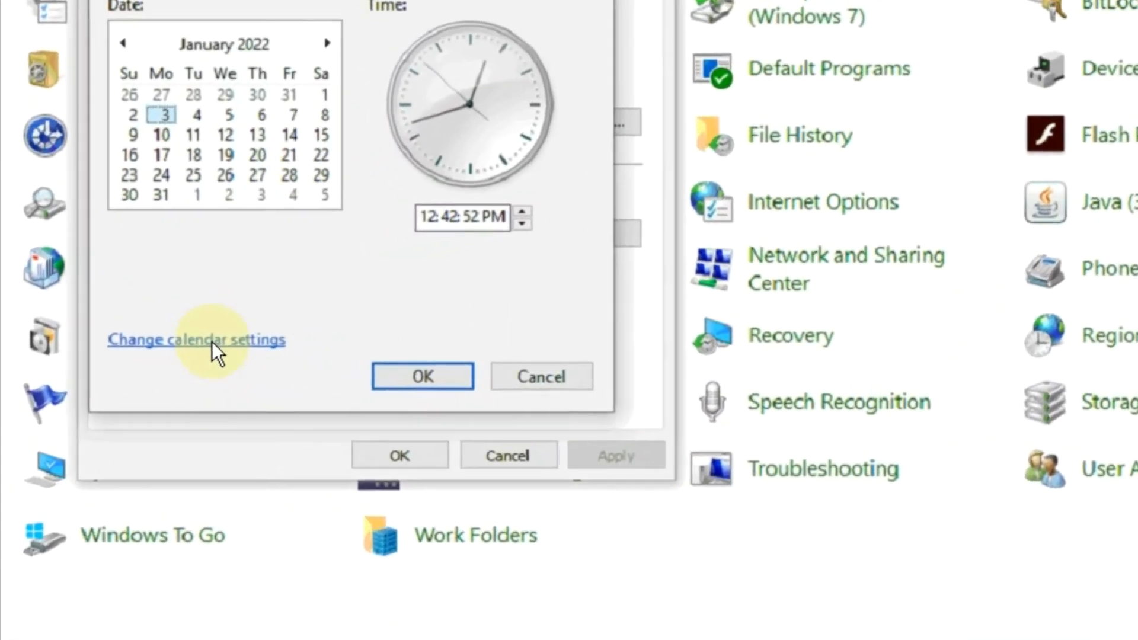
click(211, 342)
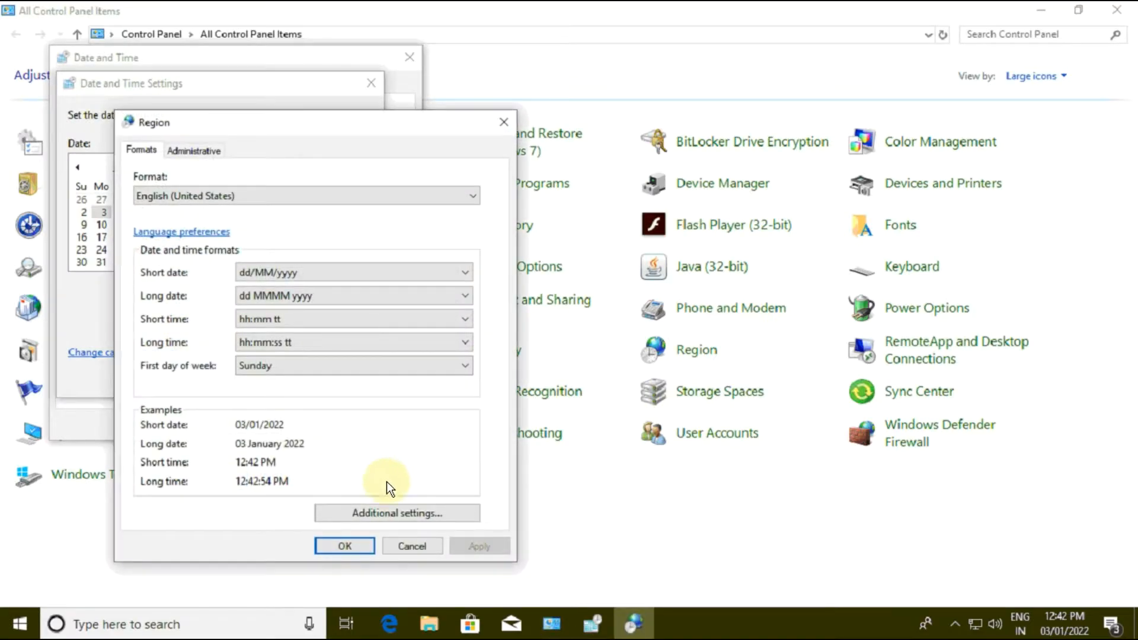
click(398, 514)
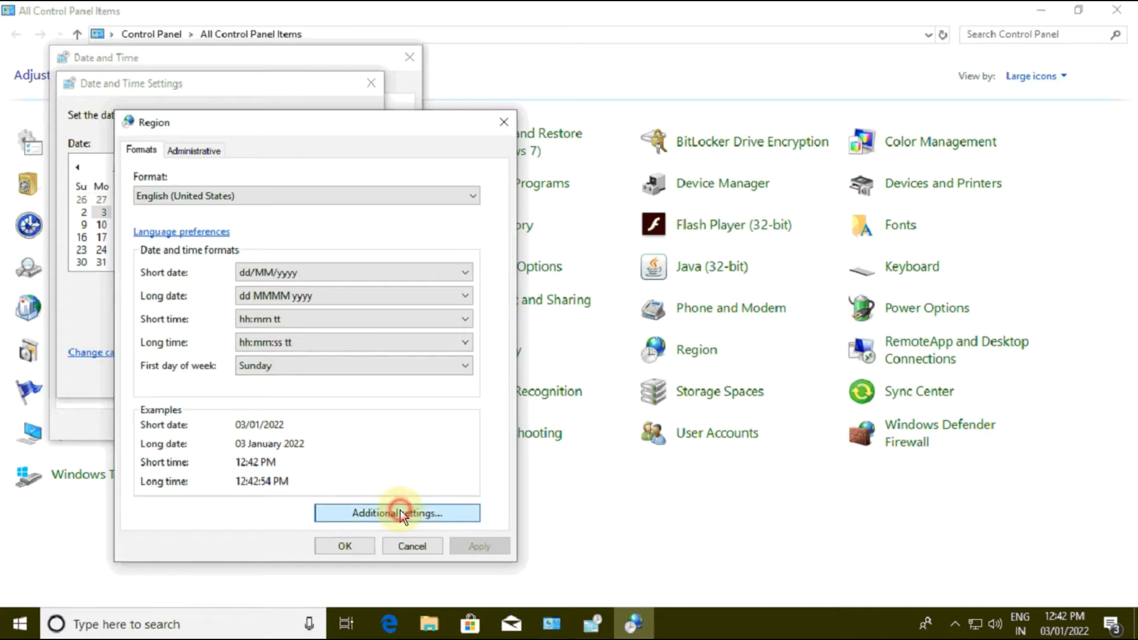
click(286, 160)
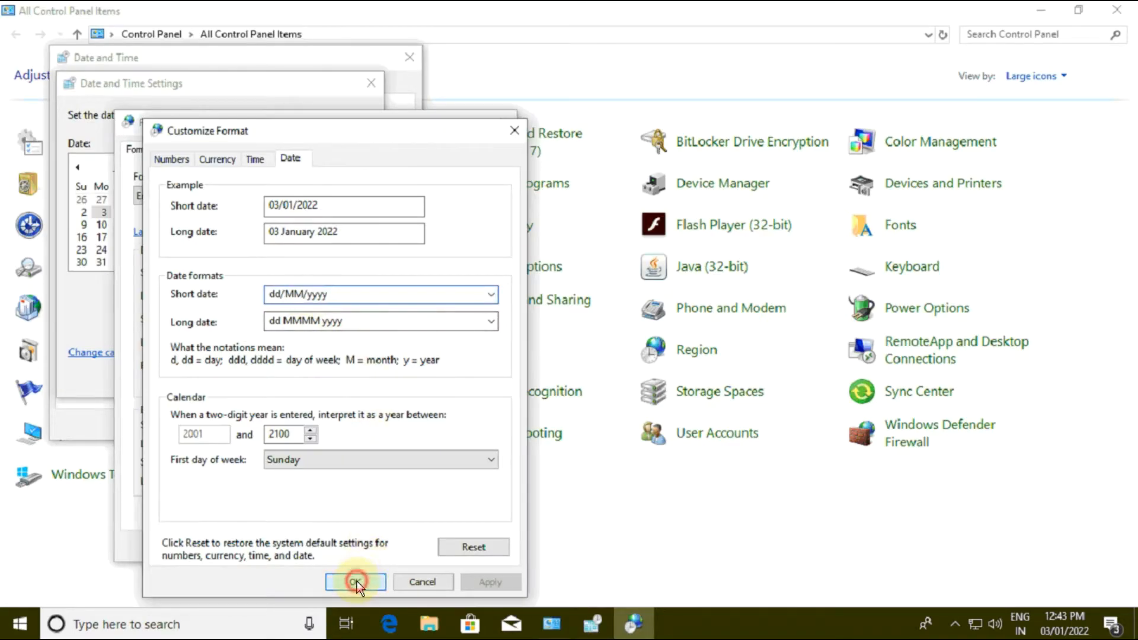
click(355, 581)
click(345, 546)
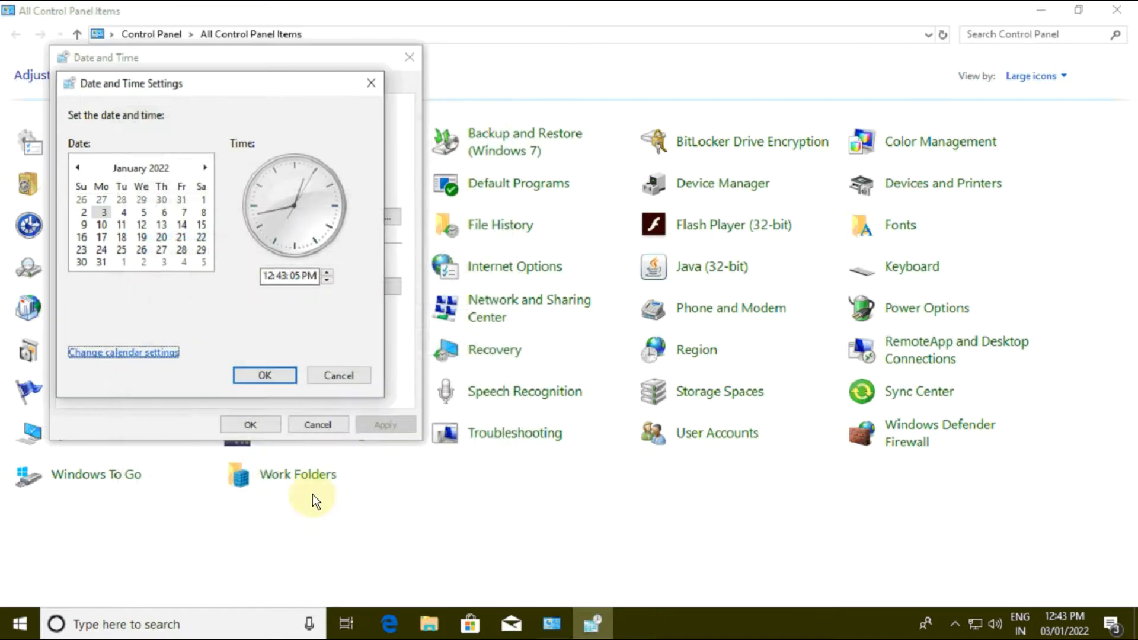
click(275, 375)
click(259, 424)
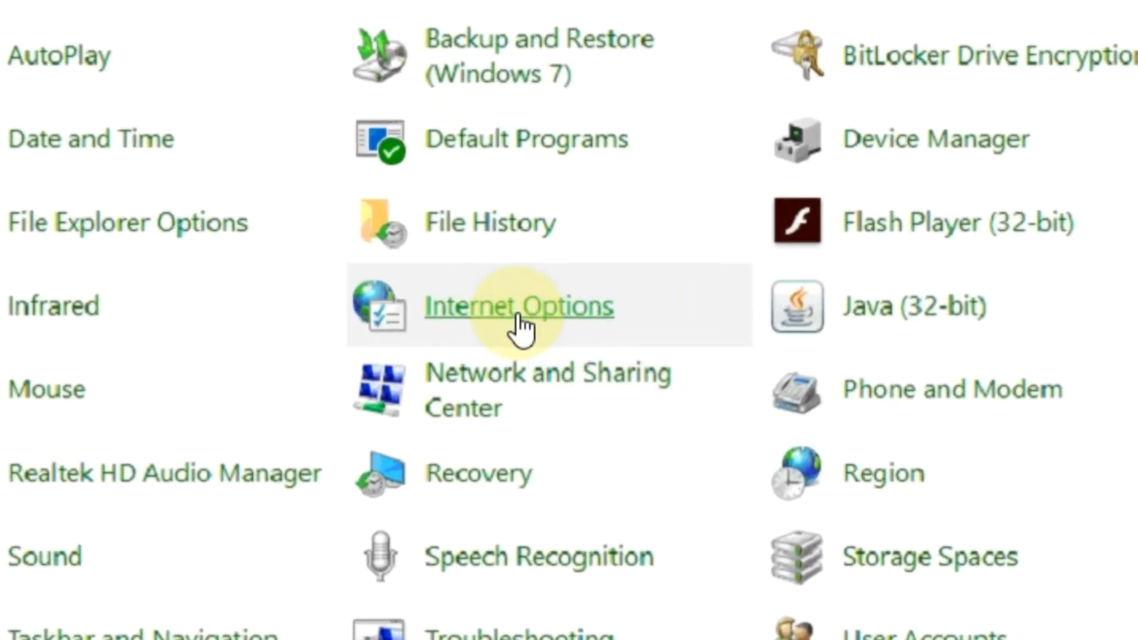
Step: In Internet Options, open the Internet zone's custom security level and enable Loose XAML and XAML browser applications
click(521, 328)
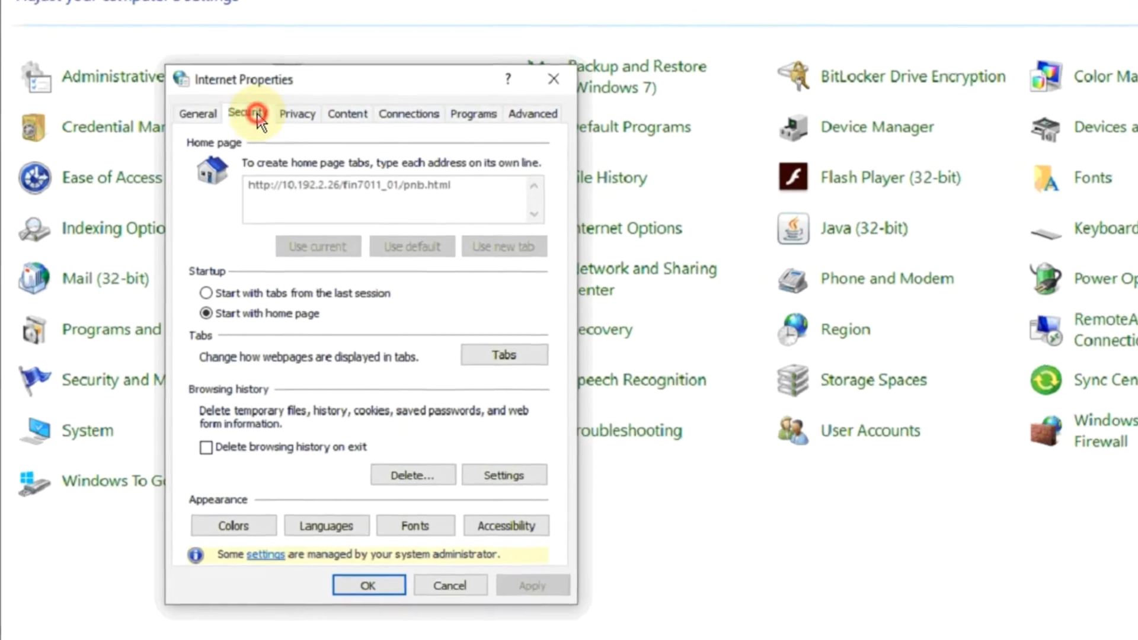
click(267, 94)
click(408, 483)
click(297, 198)
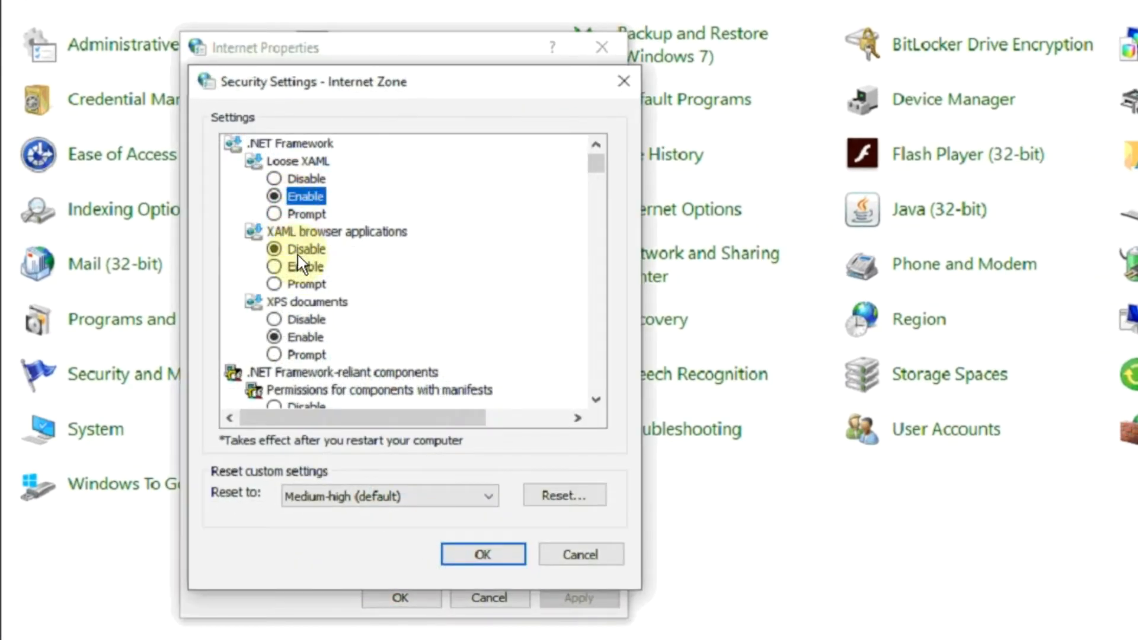
click(303, 268)
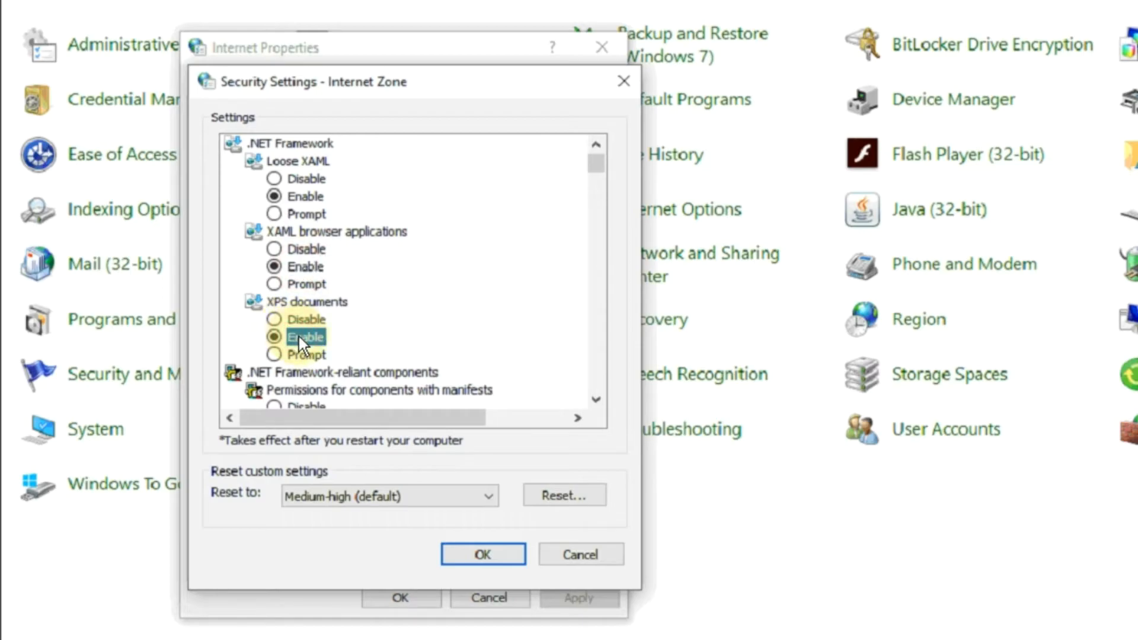
Step: Enable the Internet zone's settings from XPS documents through Allow Scriptlets, Automatic prompting for ActiveX controls, and Binary and script behaviors
scroll(304, 385, down, 6)
click(305, 390)
key(Down)
key(Down)
key(Down)
click(305, 390)
key(Down)
key(Down)
key(Down)
key(Down)
click(305, 391)
key(Down)
key(Down)
key(Down)
key(Down)
Step: Enable Display video and animation on a webpage for the Internet zone, leaving Download signed ActiveX controls at Prompt (recommended)
key(Down)
key(Down)
key(Down)
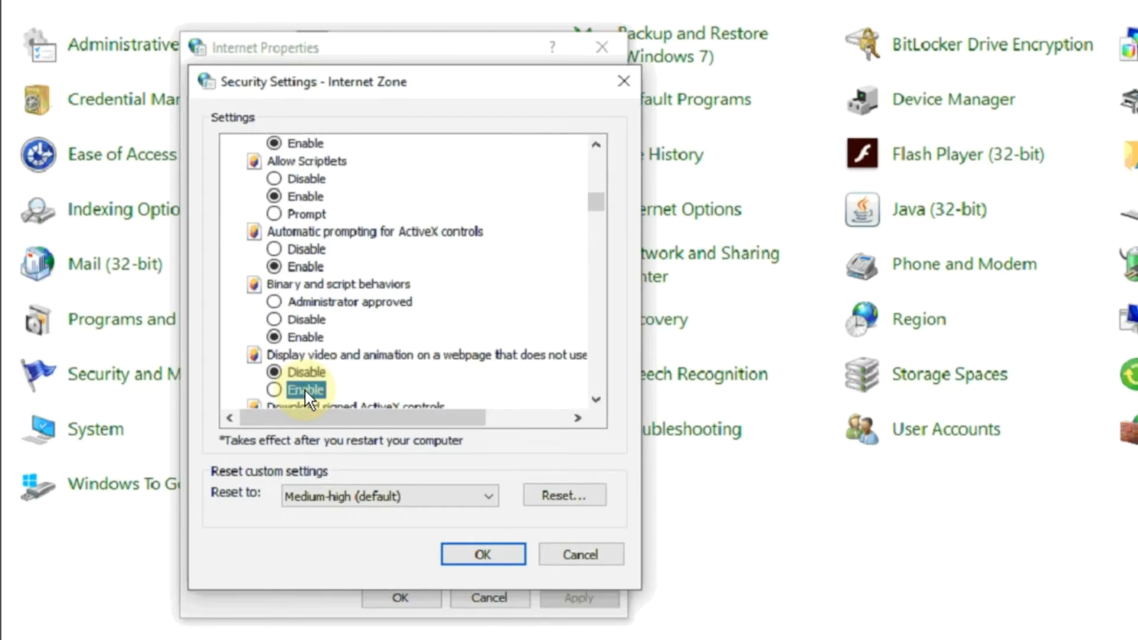
click(305, 390)
key(Down)
key(Down)
key(Down)
Step: Set unsigned ActiveX downloads and initializing ActiveX controls not marked safe to Prompt, and enable approved-domain ActiveX and running ActiveX controls and plug-ins
key(Down)
key(Down)
key(Down)
key(Down)
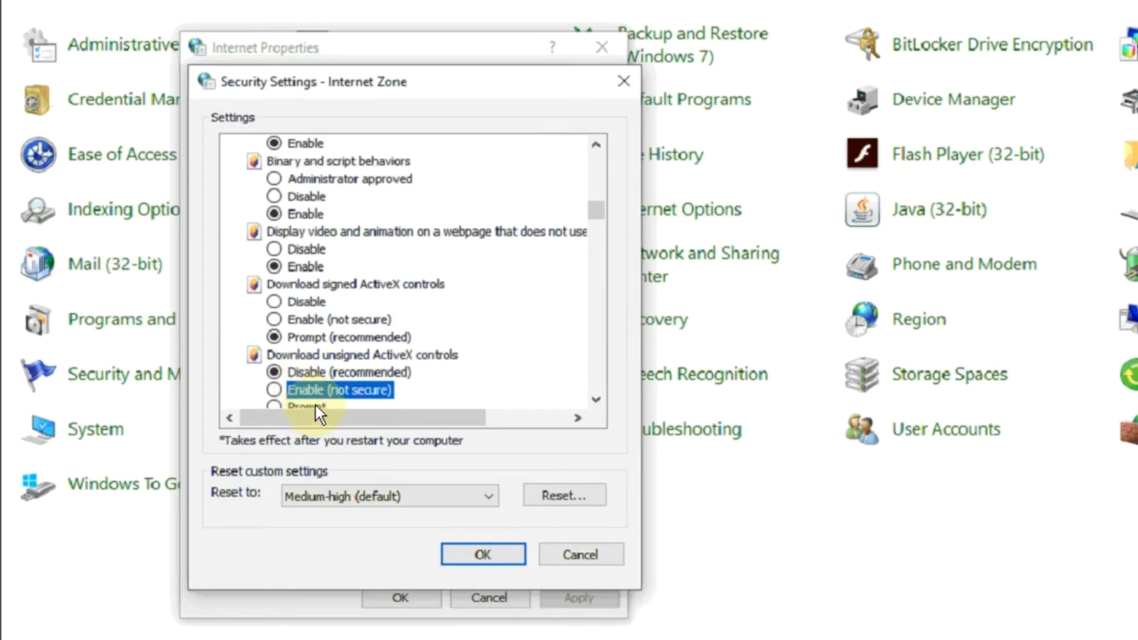
click(316, 405)
key(Down)
key(Down)
key(Down)
click(315, 403)
Step: Enable antimalware on ActiveX controls, scripting of safe ActiveX controls, file download, font download and .NET Framework setup for the Internet zone
key(Down)
key(Down)
key(Down)
key(Down)
key(Down)
key(Down)
key(Down)
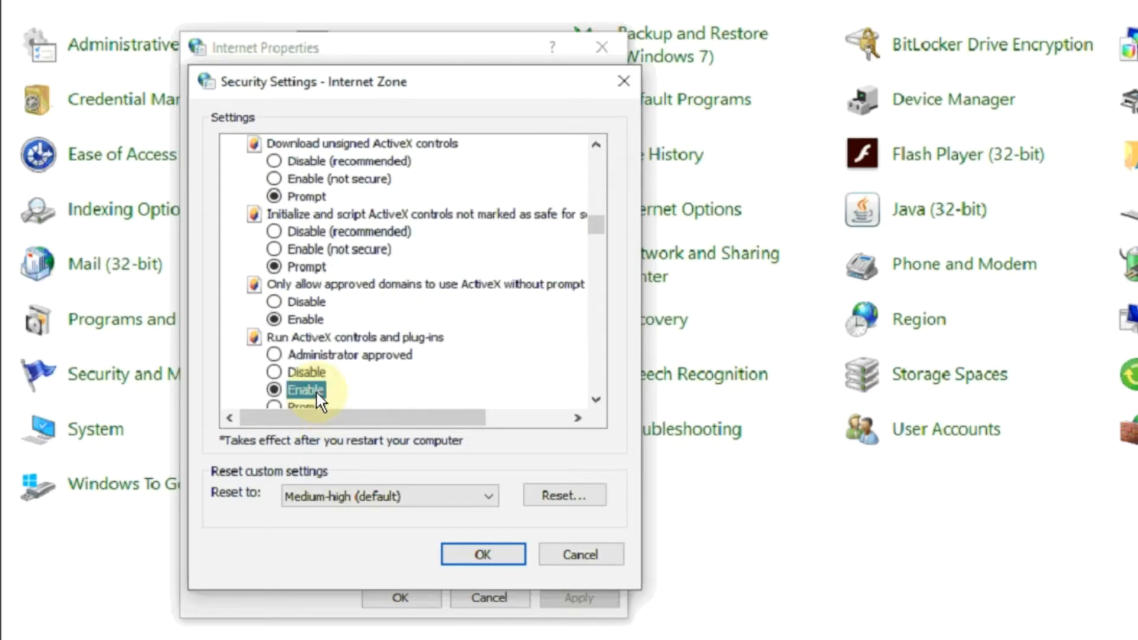
key(Down)
key(Down)
key(Down)
key(Down)
key(Down)
key(Down)
key(Down)
key(Down)
key(Down)
key(Down)
key(Down)
key(Down)
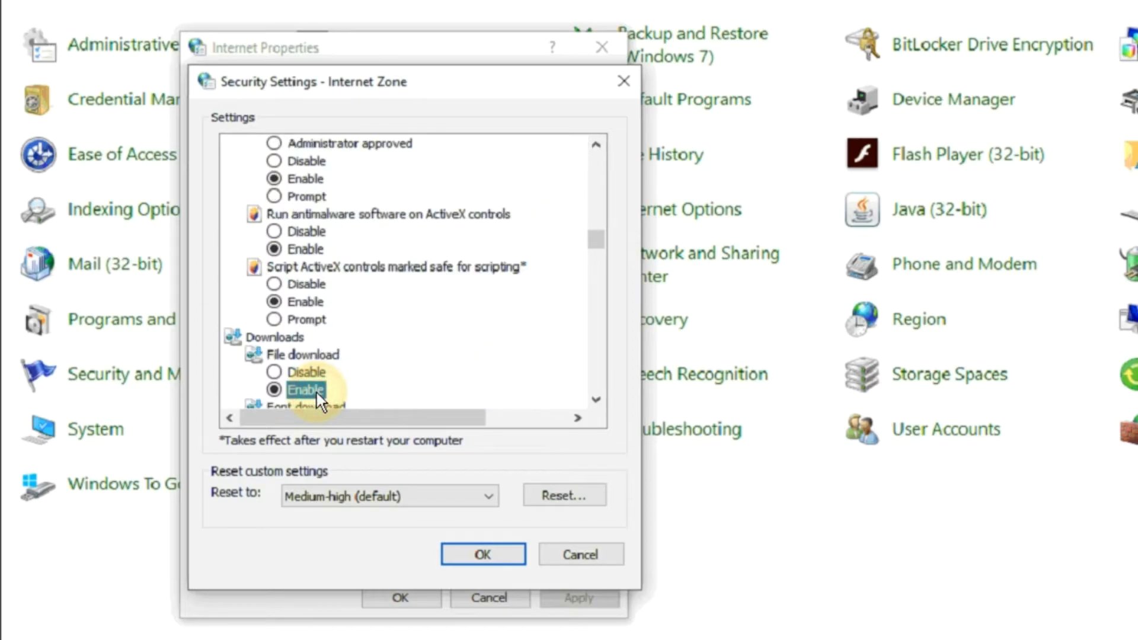
key(Down)
key(Down)
key(Down)
Step: Enable the Internet zone's Miscellaneous settings from Access data sources across domains through Allow scripting of Microsoft web browser control
key(Down)
key(Down)
key(Down)
key(Down)
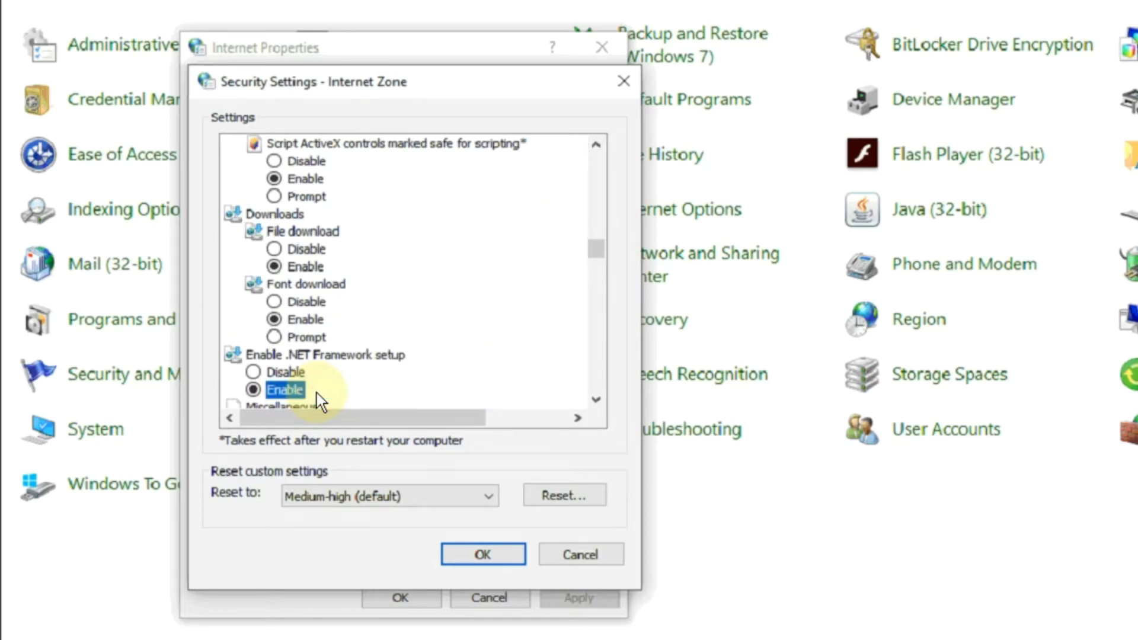
key(Down)
key(Down)
key(Down)
key(Down)
key(Down)
key(Down)
key(Down)
key(Down)
key(Down)
key(Down)
key(Down)
key(Down)
key(Down)
key(Down)
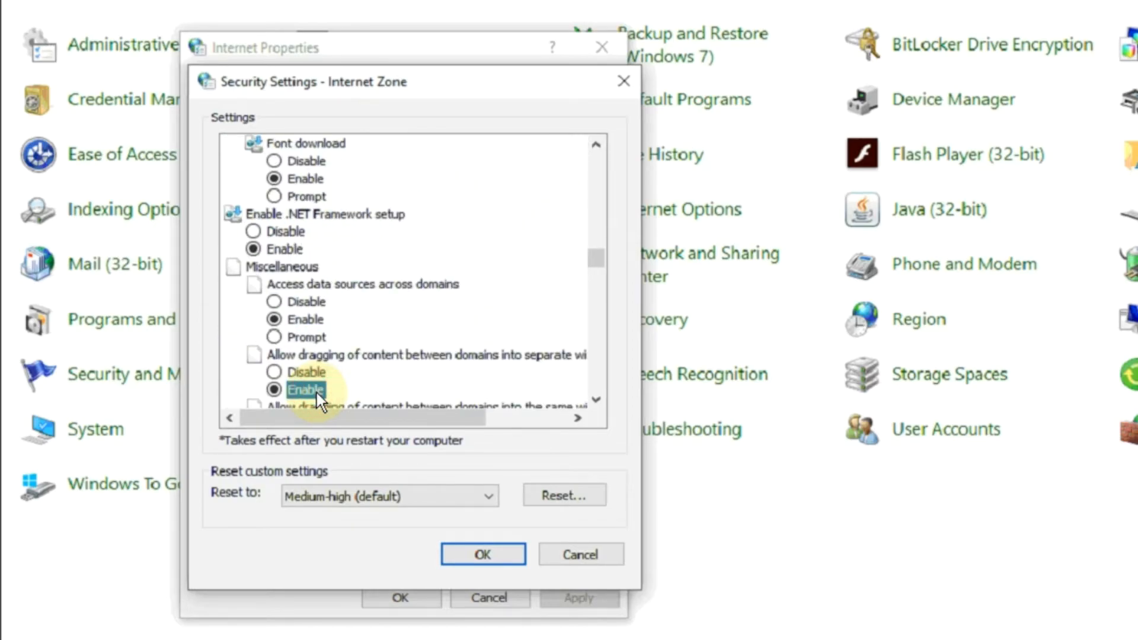
Step: Enable the Internet zone's settings from Allow script-initiated windows without size or position constraints through Include local directory path when uploading files to a server
key(Down)
key(Down)
key(Down)
key(Down)
key(Down)
key(Down)
key(Down)
key(Down)
key(Down)
key(Down)
key(Down)
key(Down)
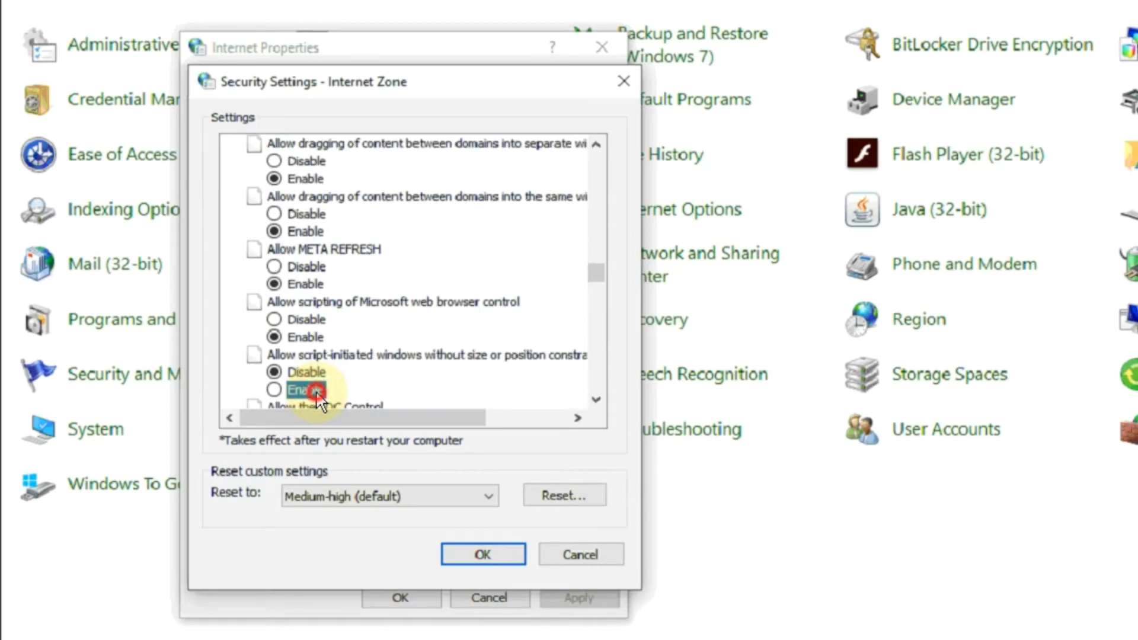
key(Down)
key(Down)
key(Down)
key(Down)
key(Down)
key(Down)
key(Down)
key(Down)
key(Down)
key(Down)
key(Down)
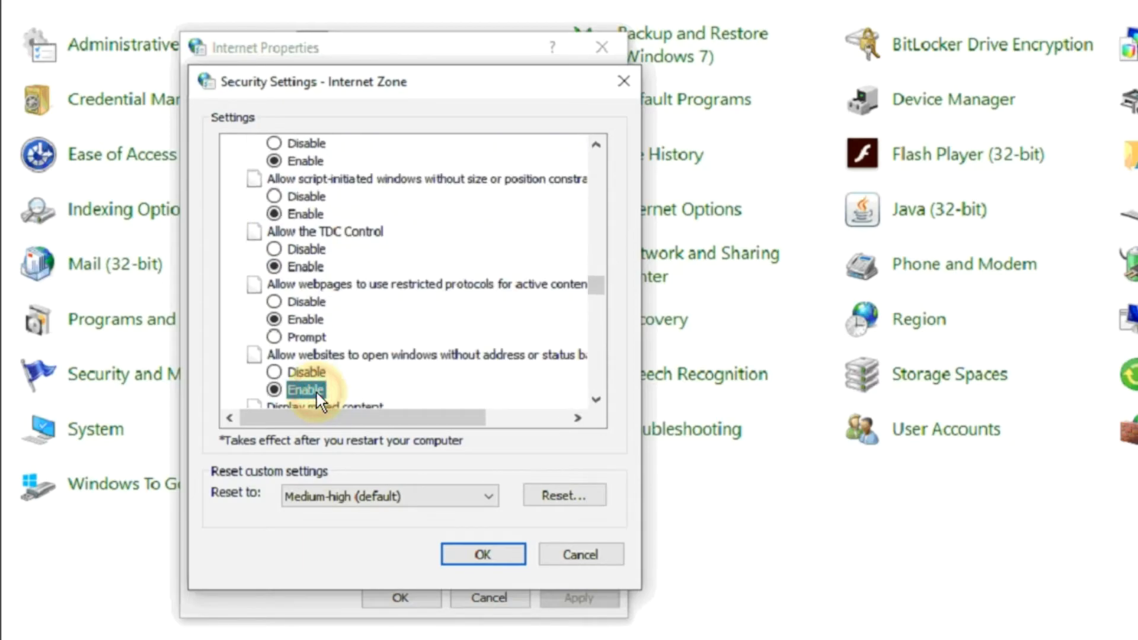
key(space)
key(Down)
key(Down)
key(Down)
key(Down)
key(Down)
key(Down)
key(Down)
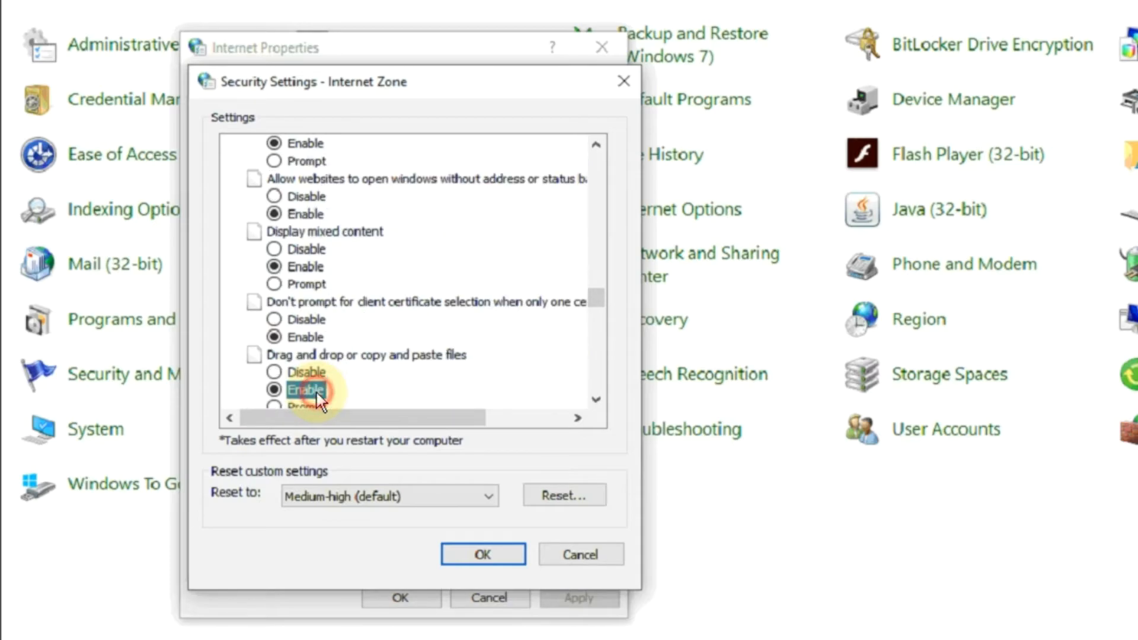
Step: Set launching programs and files in an IFRAME to Prompt (recommended), and enable cross-domain frame navigation, legacy filters and non-encrypted form data submission
key(Down)
key(Down)
key(Down)
key(space)
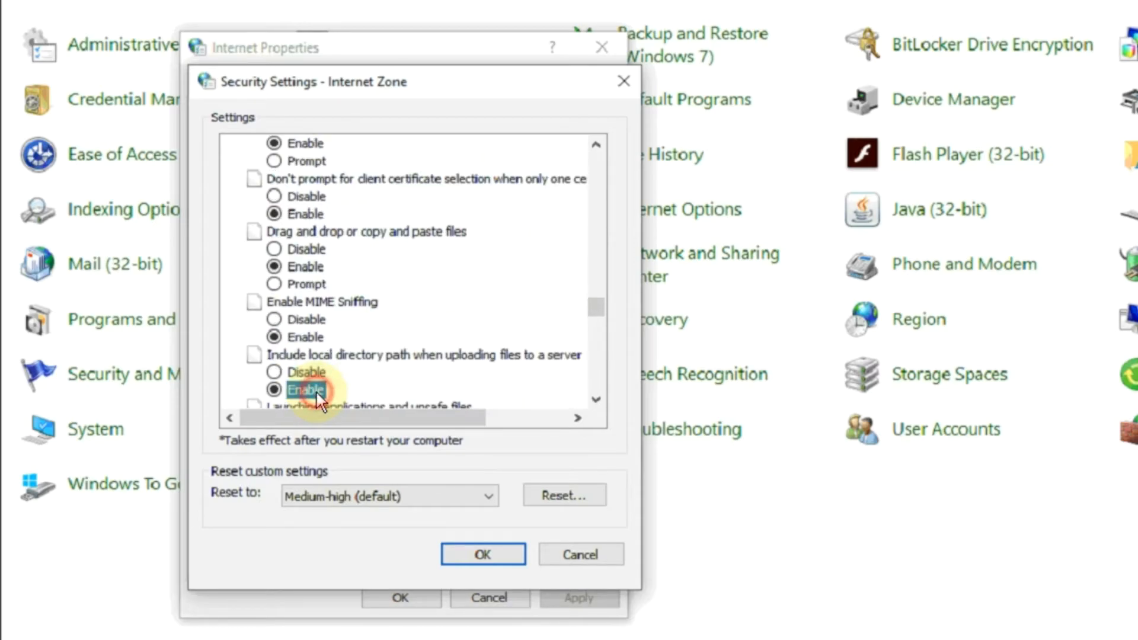
key(Down)
key(Down)
key(Down)
key(Down)
key(Down)
key(Down)
key(Down)
key(Down)
key(Down)
key(Down)
key(Down)
key(space)
key(Down)
key(Down)
key(Down)
key(Down)
key(space)
Step: Disable the Pop-up Blocker and enable Windows Defender SmartScreen for the Internet zone
key(Down)
key(Down)
key(Down)
key(Down)
key(Down)
key(Down)
key(Down)
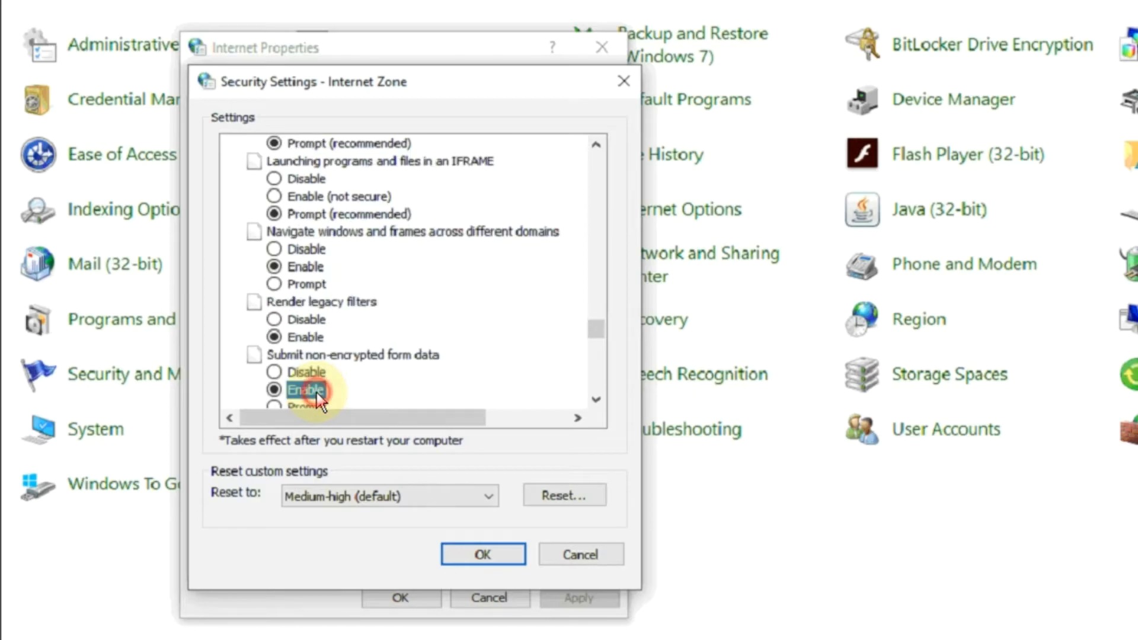
click(305, 371)
Step: Enable Userdata persistence, less privileged zone navigation, and the Scripting settings from Active scripting through the XSS filter for the Internet zone
key(Down)
key(Down)
key(Down)
key(Down)
key(Down)
key(Down)
key(Down)
key(Down)
key(Down)
key(Down)
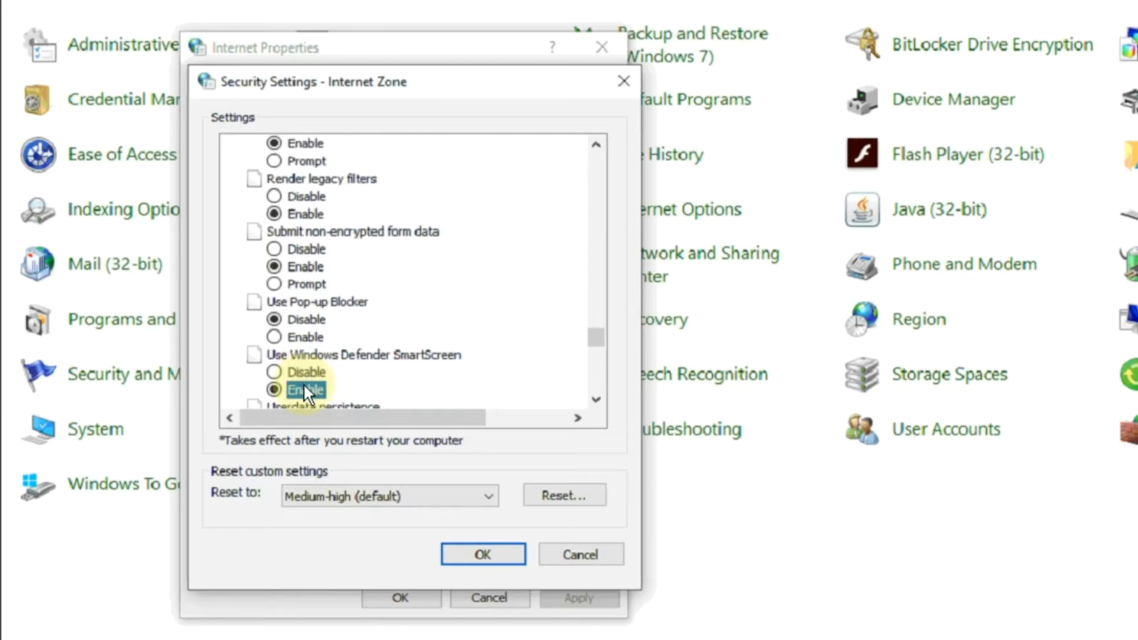
key(Down)
key(Down)
key(Down)
key(Down)
key(Down)
key(Down)
key(Down)
key(Down)
key(Down)
key(Down)
key(Down)
key(Down)
key(Down)
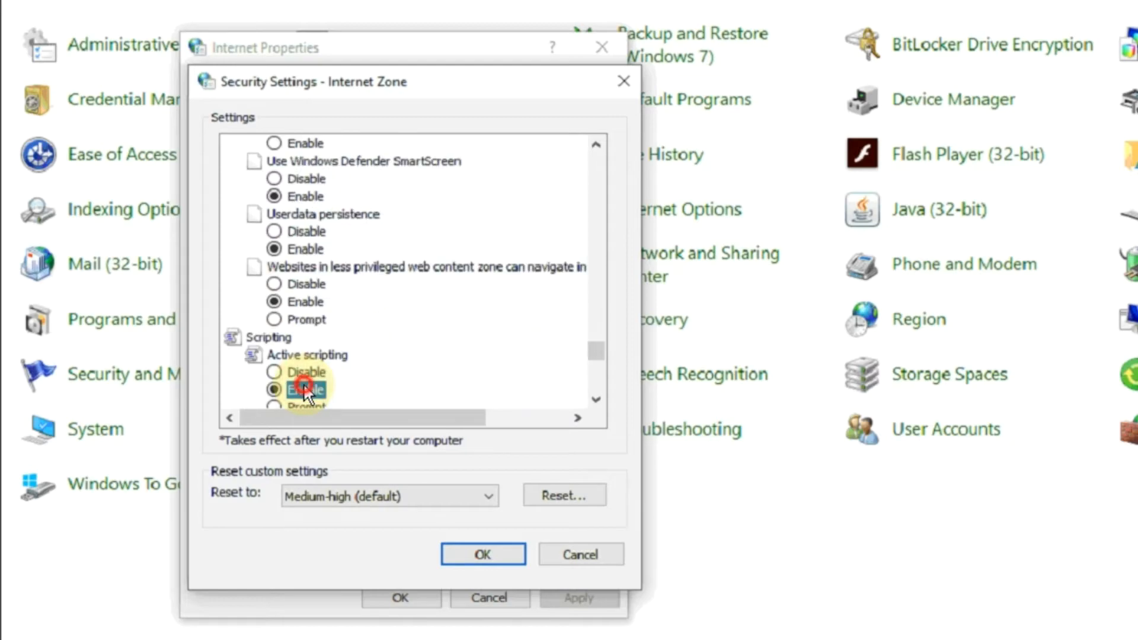
click(304, 389)
key(Down)
key(Down)
key(Down)
key(Down)
key(Down)
key(Down)
key(Down)
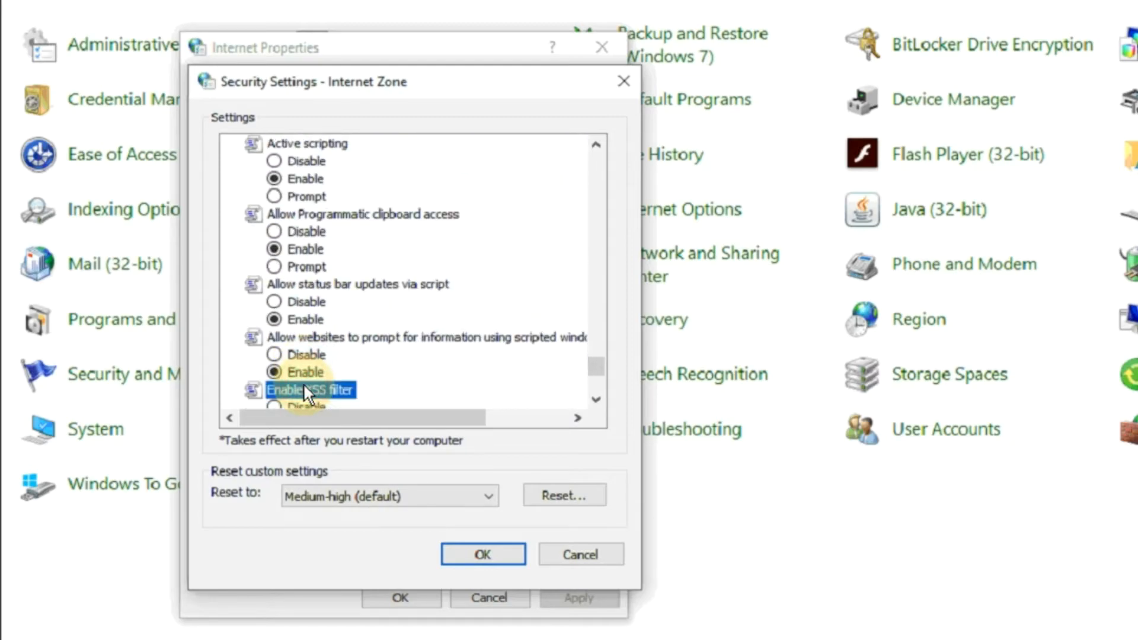
click(321, 338)
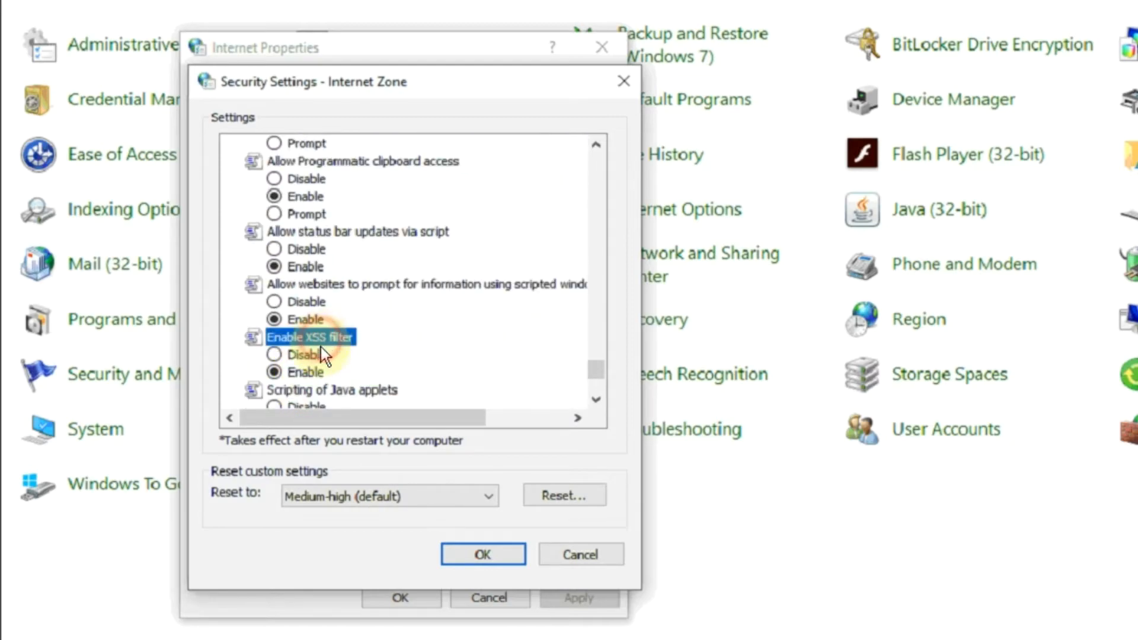
Step: Choose Medium as the Internet zone's reset level and confirm the changes to the zone's security settings
click(379, 496)
click(351, 543)
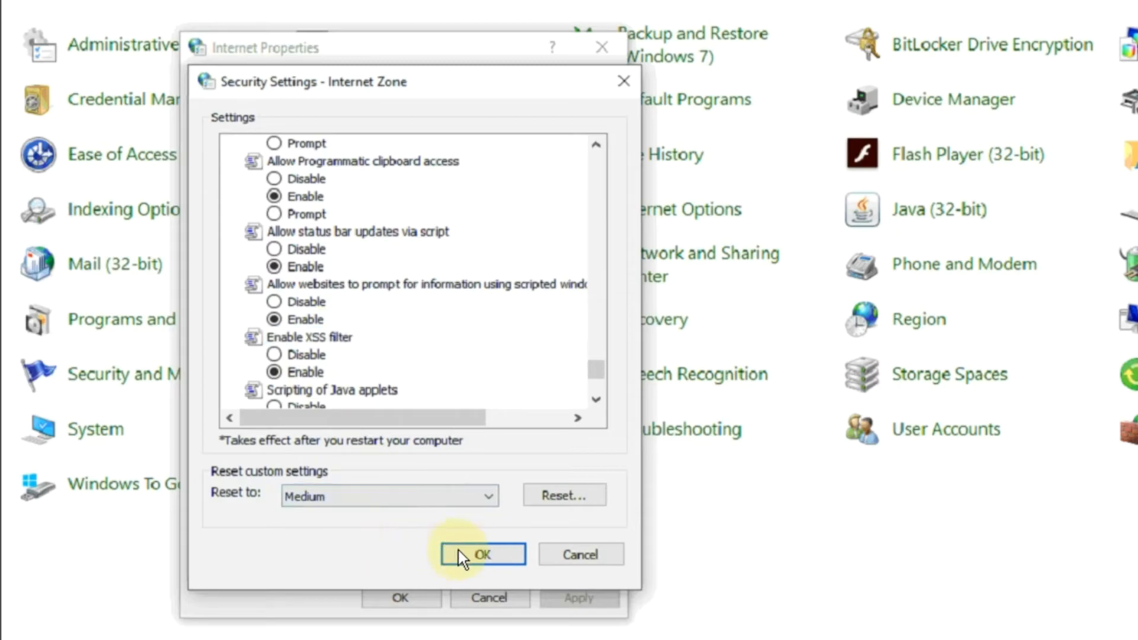
click(474, 555)
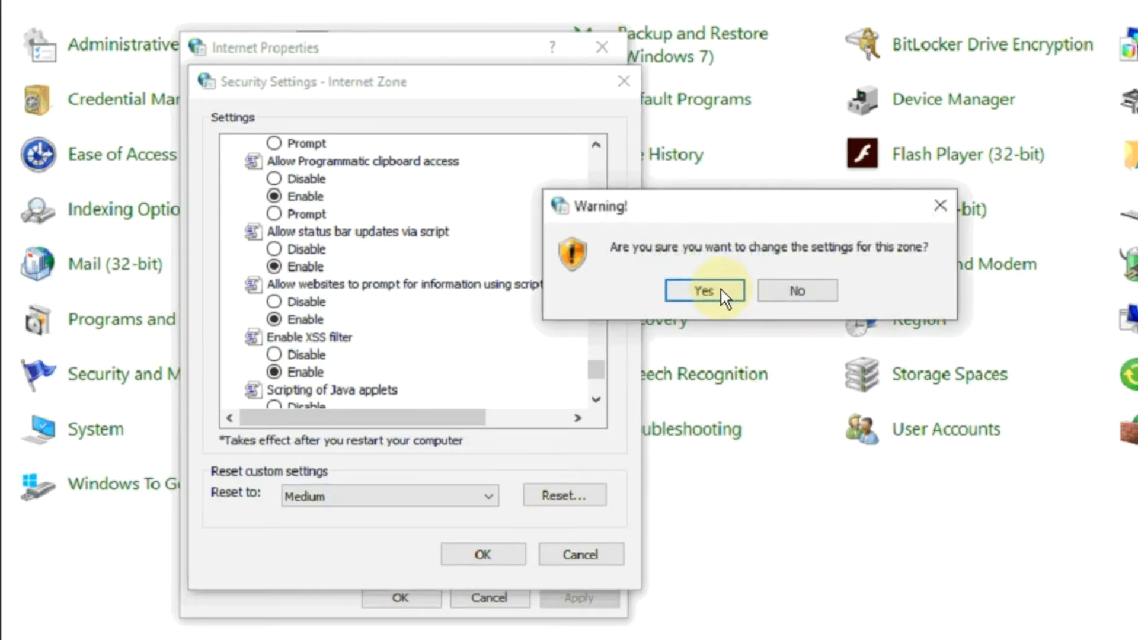
click(718, 290)
Step: Open the Local intranet zone's custom security level and enable its .NET Framework settings and Run components not signed with Authenticode
click(314, 188)
click(394, 479)
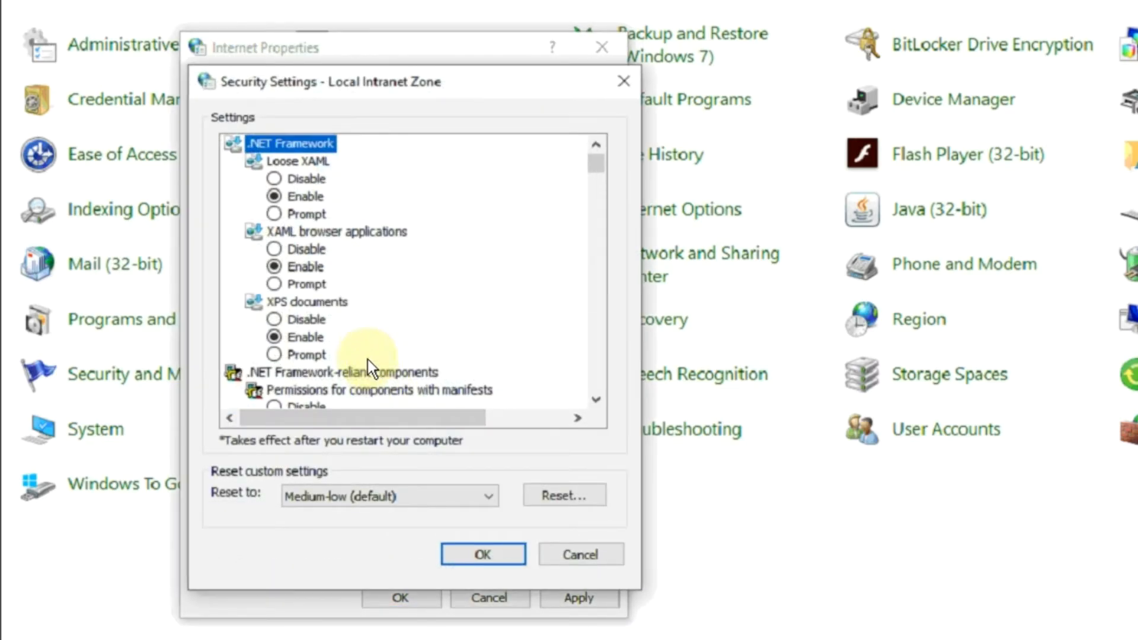
key(e)
key(e)
key(e)
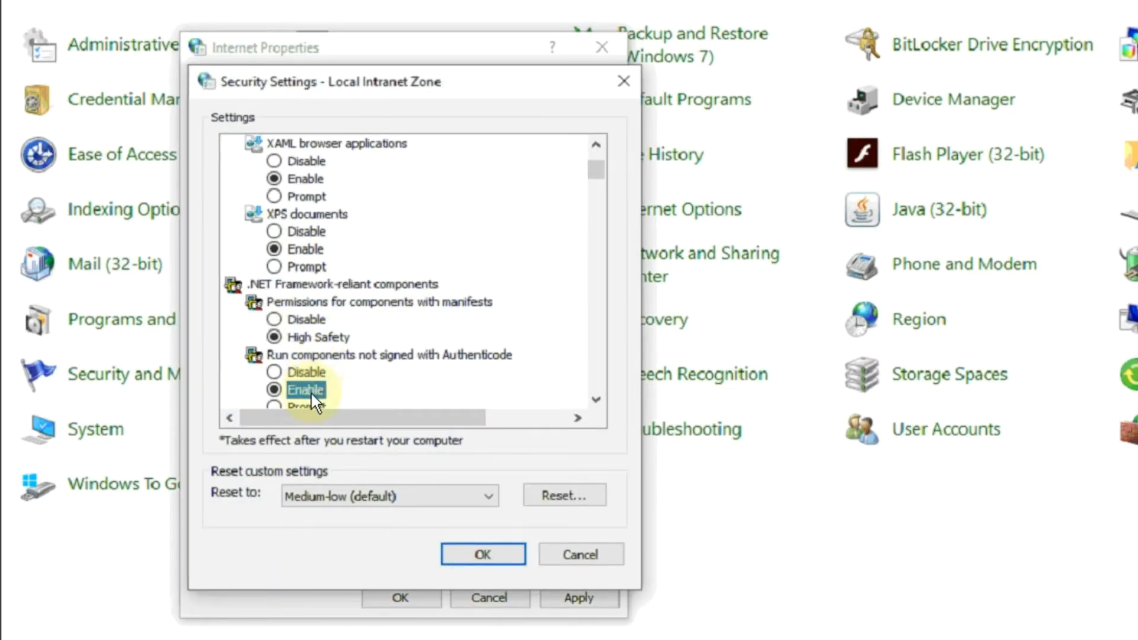
key(e)
key(e)
Step: Enable Run components signed with Authenticode, ActiveX Filtering, previously unused ActiveX controls and Allow Scriptlets for the Local intranet zone
click(312, 394)
scroll(312, 394, down, 1)
click(312, 394)
scroll(311, 393, down, 1)
click(312, 394)
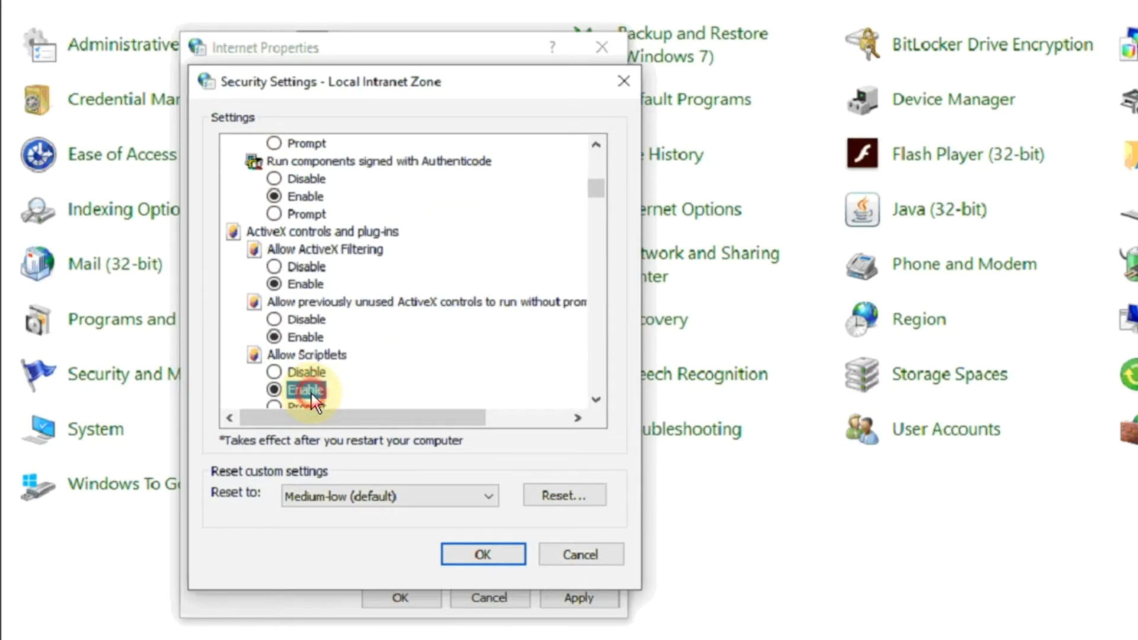
Step: Enable the Local intranet zone's ActiveX settings from Automatic prompting through Only allow approved domains to use ActiveX without prompt, including signed and unsigned downloads
key(e)
key(e)
key(e)
key(e)
click(311, 390)
key(e)
click(311, 390)
key(e)
click(310, 390)
key(e)
click(311, 390)
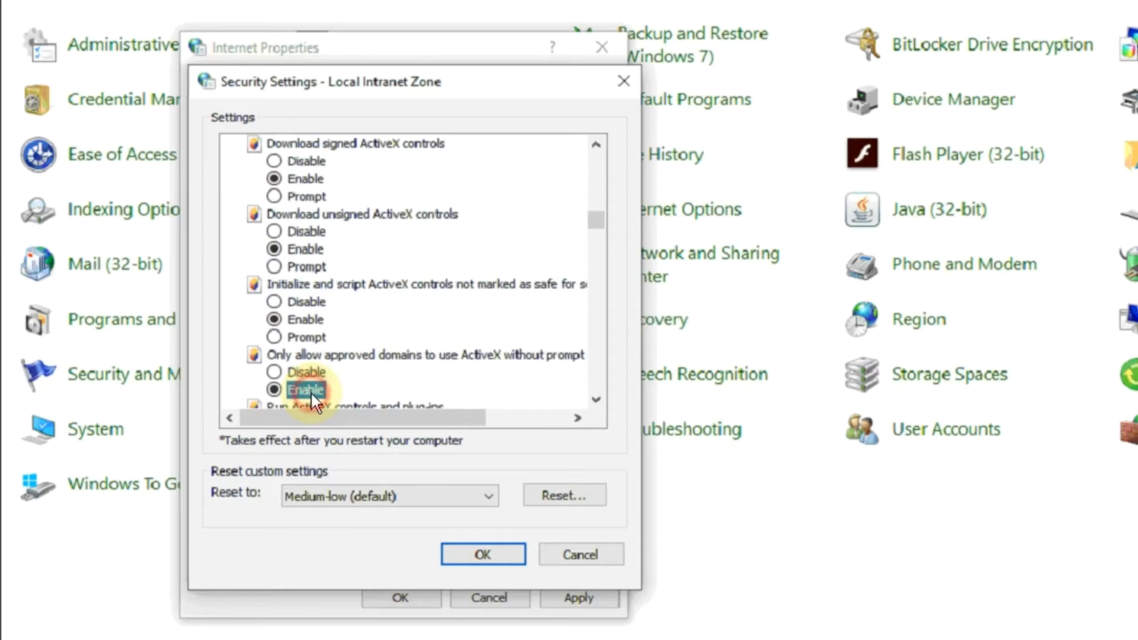
Step: Enable running ActiveX controls and plug-ins, antimalware on ActiveX controls, and scripting of ActiveX controls marked safe for the Local intranet zone
key(e)
key(e)
click(312, 393)
key(e)
Step: Enable the Local intranet zone's download settings, .NET Framework setup, cross-domain data access and dragging of content between domains into separate windows
key(e)
click(311, 390)
key(e)
click(311, 390)
key(e)
key(e)
click(310, 390)
key(e)
click(312, 392)
key(e)
click(312, 393)
Step: Enable same-window content dragging, META REFRESH, scripting of the Microsoft web browser control and unconstrained script-initiated windows for the Local intranet zone
key(e)
click(311, 393)
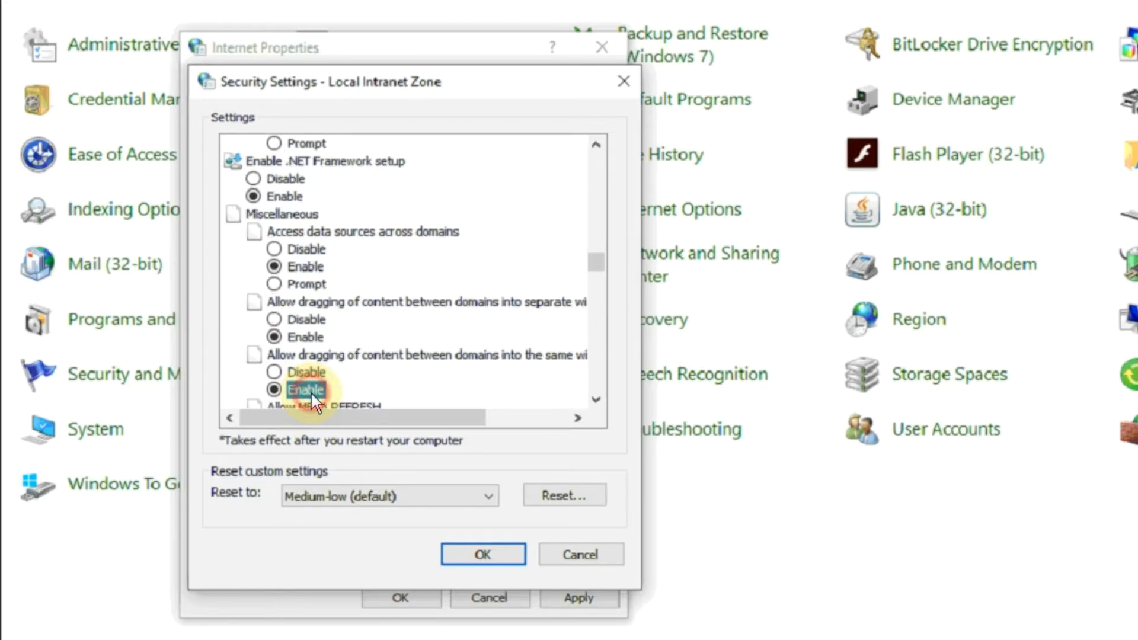
key(e)
click(311, 392)
key(e)
click(311, 391)
Step: Enable the Local intranet zone's settings from Allow the TDC Control through Enable MIME Sniffing, including mixed content and drag and drop of files
key(e)
click(311, 391)
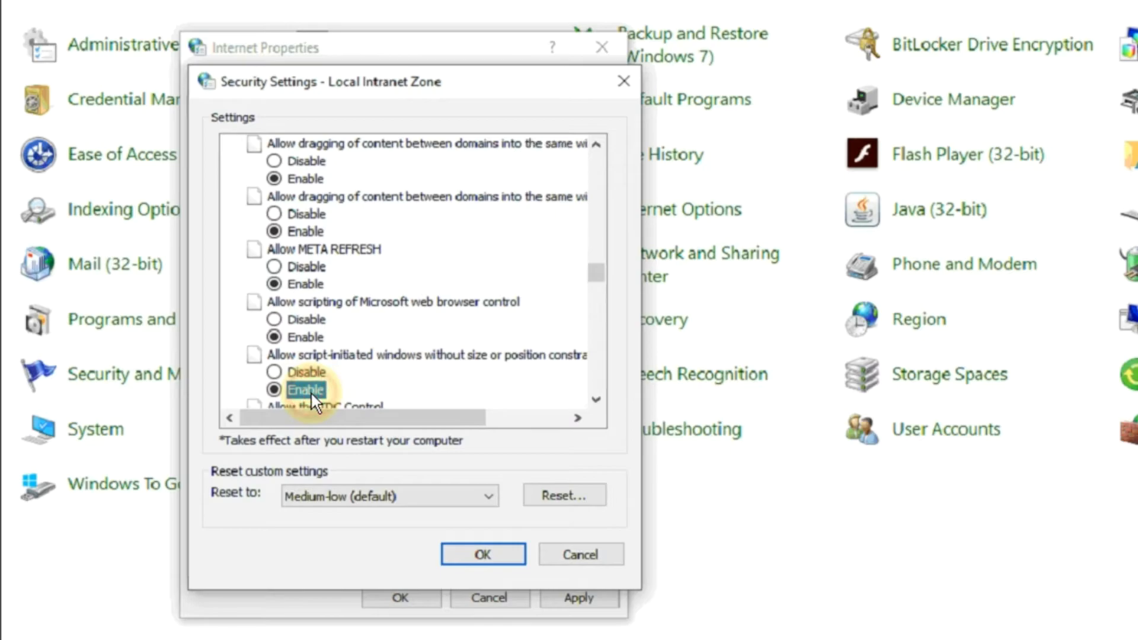
key(e)
key(e)
key(e)
click(311, 391)
key(e)
click(310, 391)
key(e)
click(311, 391)
key(e)
click(311, 391)
Step: Enable the Local intranet zone's settings from Include local directory path through Submit non-encrypted form data, including launching applications and rendering legacy filters
key(e)
key(e)
click(311, 392)
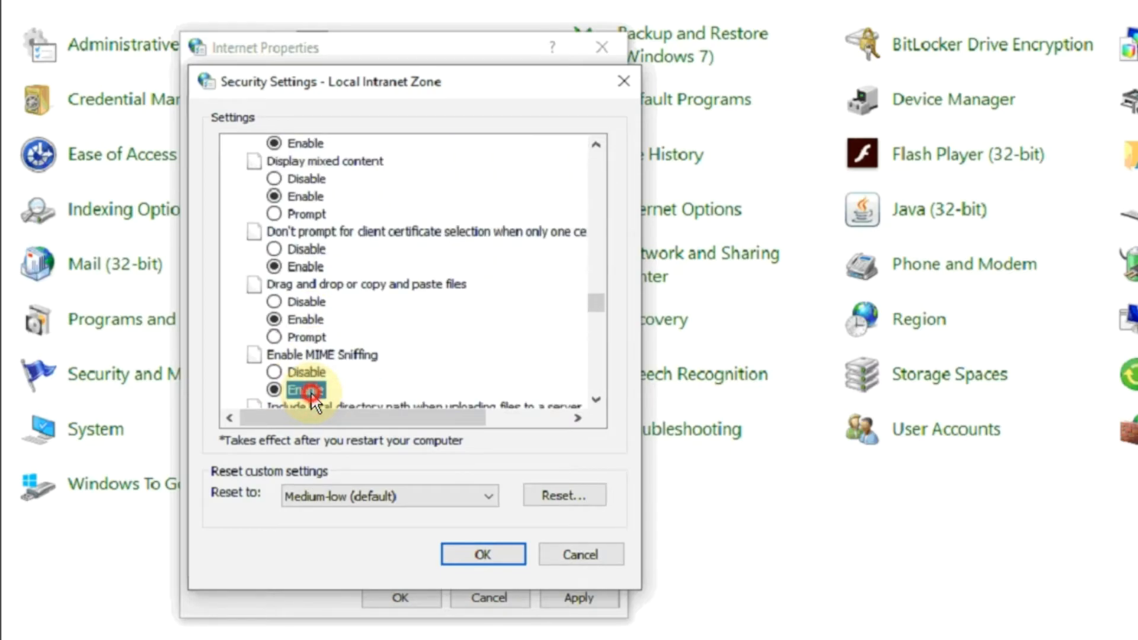
key(e)
click(311, 391)
key(e)
key(e)
click(311, 391)
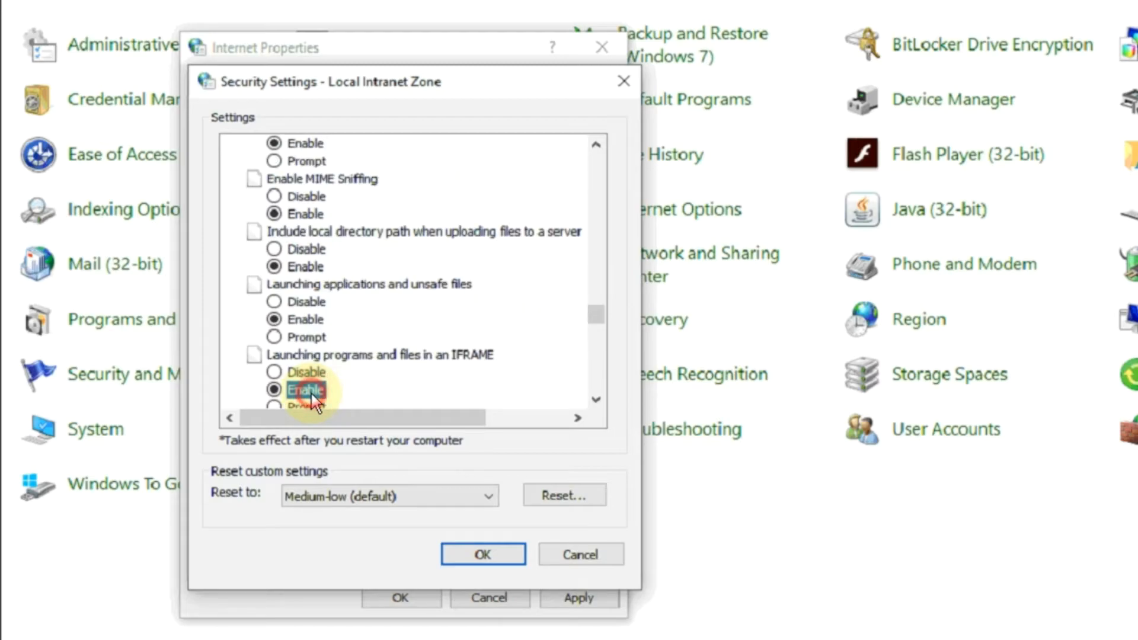
key(e)
Step: Disable Use Pop-up Blocker and enable Windows Defender SmartScreen, Userdata persistence and navigation from less privileged zones for the Local intranet zone
key(e)
key(e)
click(311, 392)
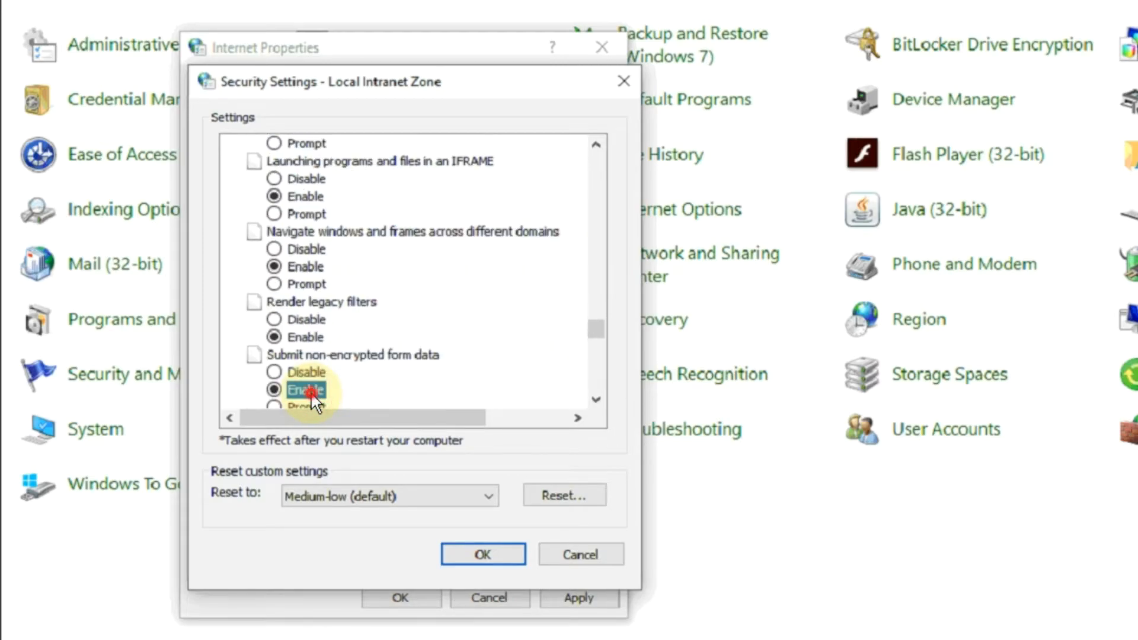
key(e)
click(311, 392)
key(e)
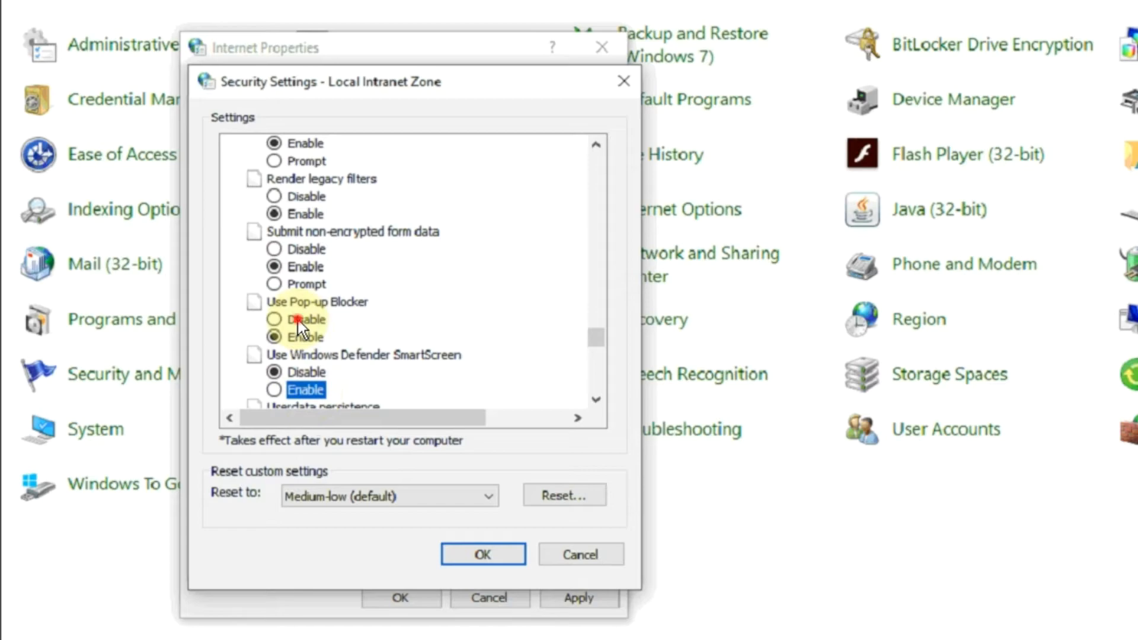
Step: Enable the Local intranet zone's scripting settings, including active scripting, programmatic clipboard access, status bar updates, scripted prompts and the XSS filter
key(e)
key(e)
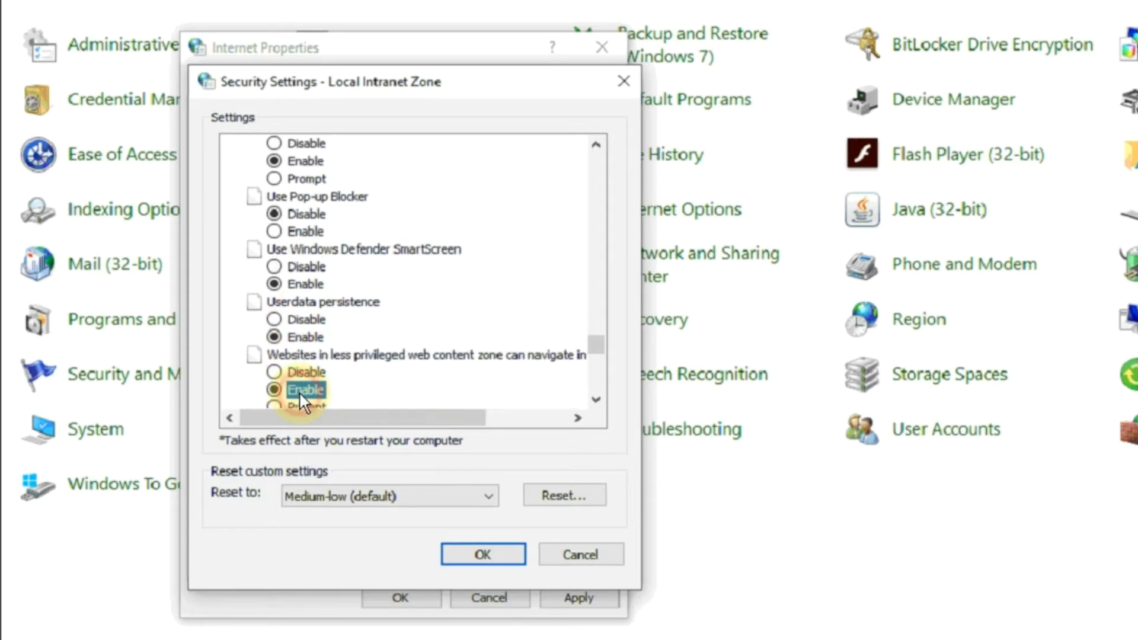
key(e)
key(e)
key(e)
key(e)
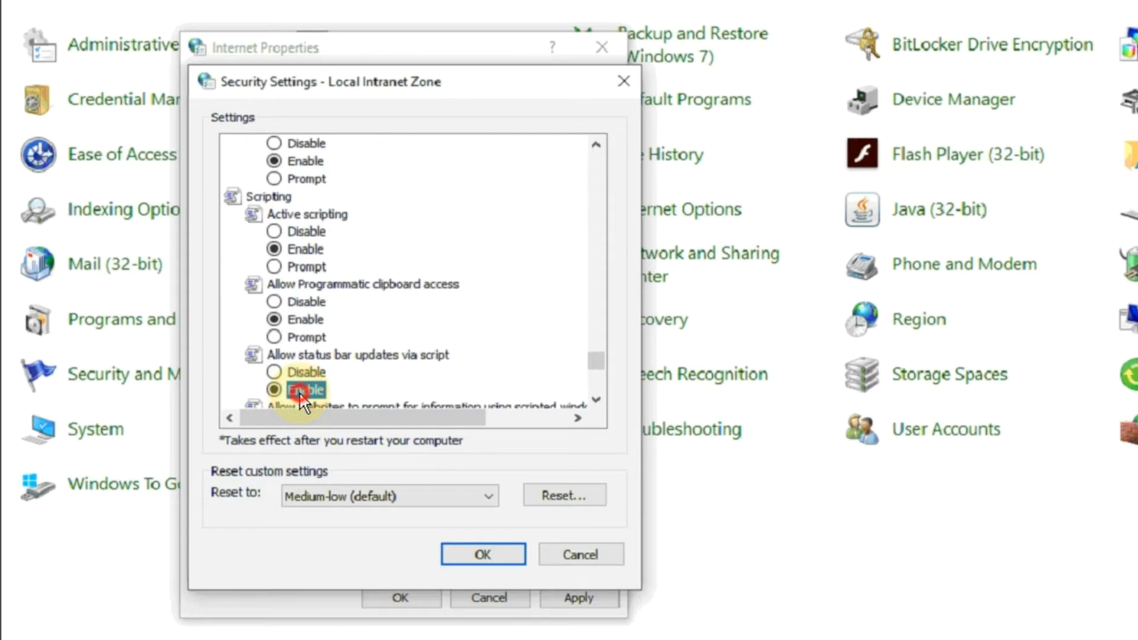
key(e)
key(e)
key(e)
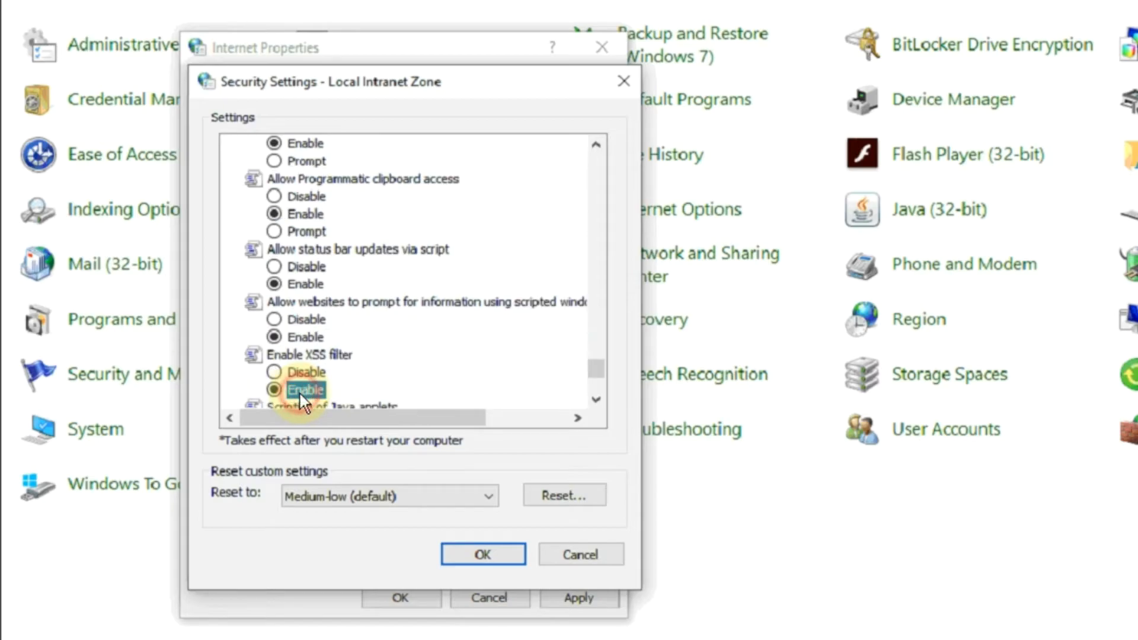
key(e)
Step: Select Low as the Local intranet zone's reset level and confirm the changes to the zone
click(362, 495)
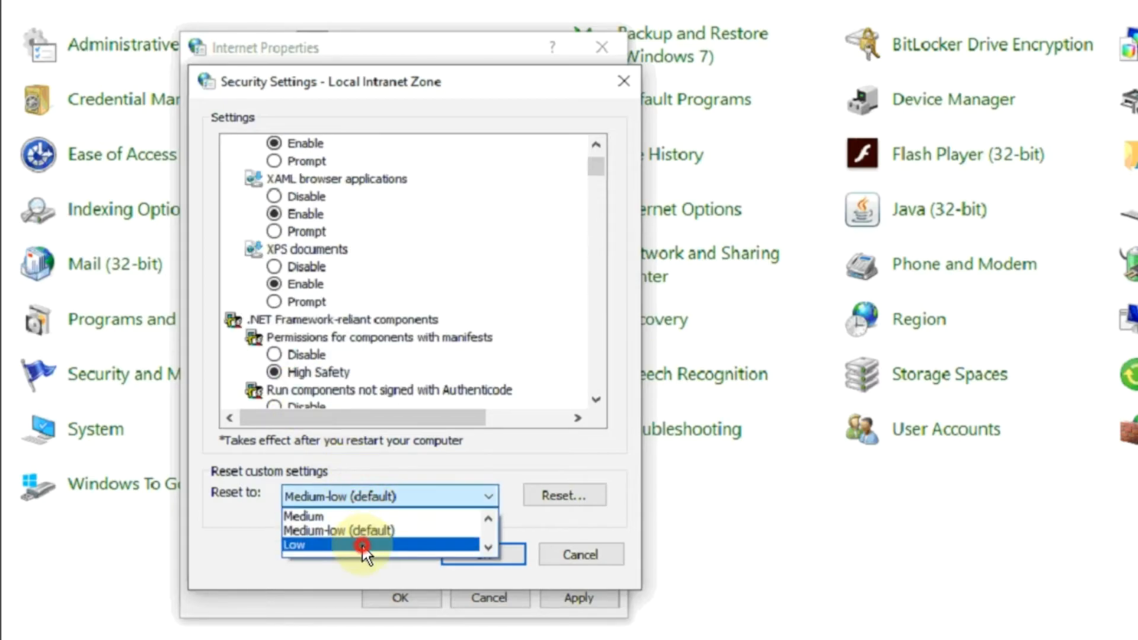
click(363, 546)
click(513, 563)
click(707, 288)
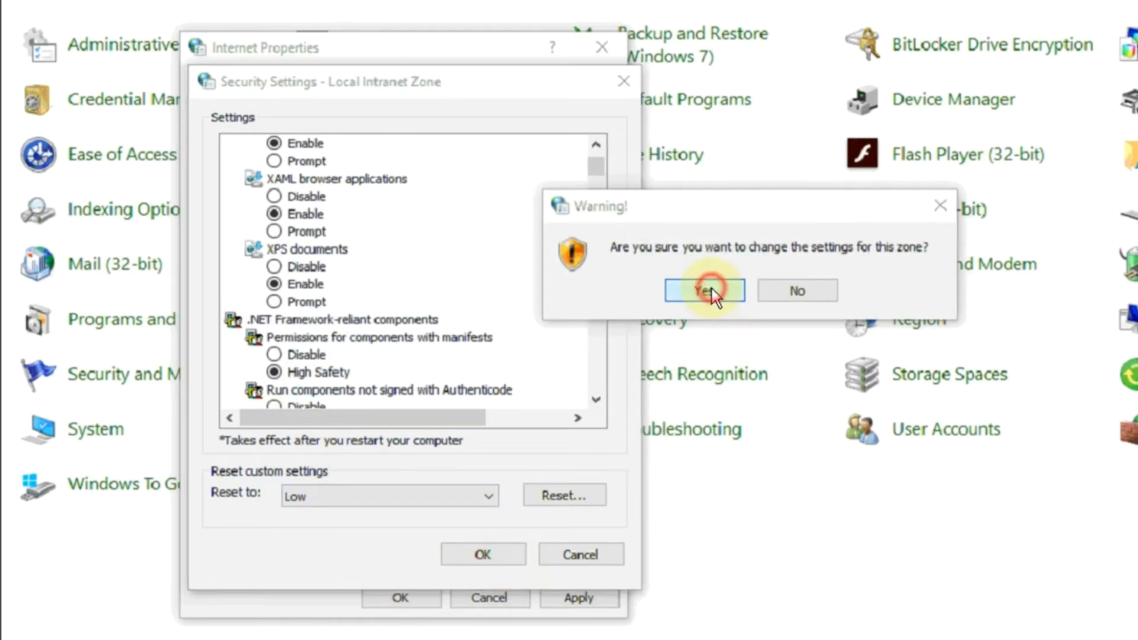
Step: Customize the Trusted sites zone, enabling XAML browser applications, XPS documents and components not signed with Authenticode, with manifest permissions at High Safety
click(377, 191)
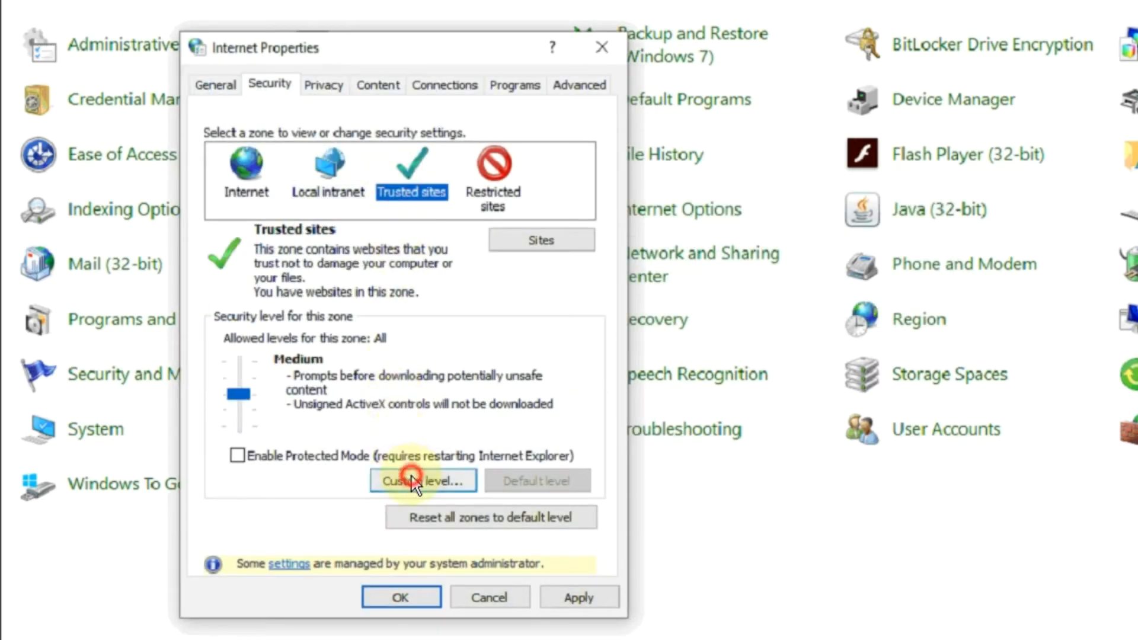
click(413, 482)
key(e)
Step: Enable Authenticode-signed components and the Trusted sites zone's ActiveX settings from Allow ActiveX Filtering through Binary and script behaviors
key(e)
key(e)
key(e)
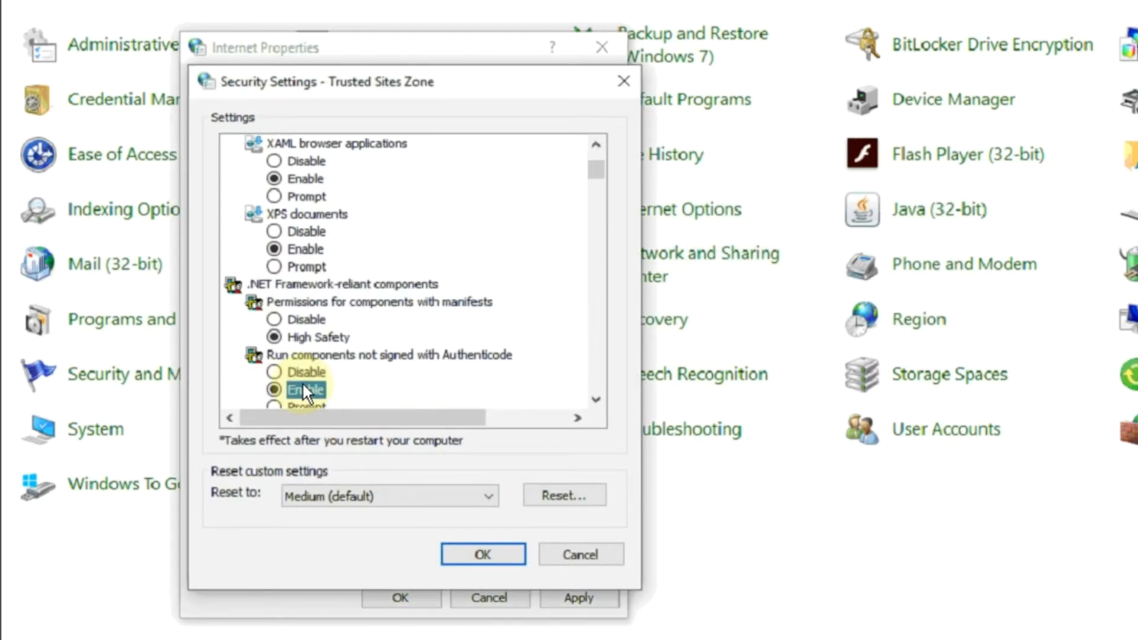
key(e)
key(e)
key(e)
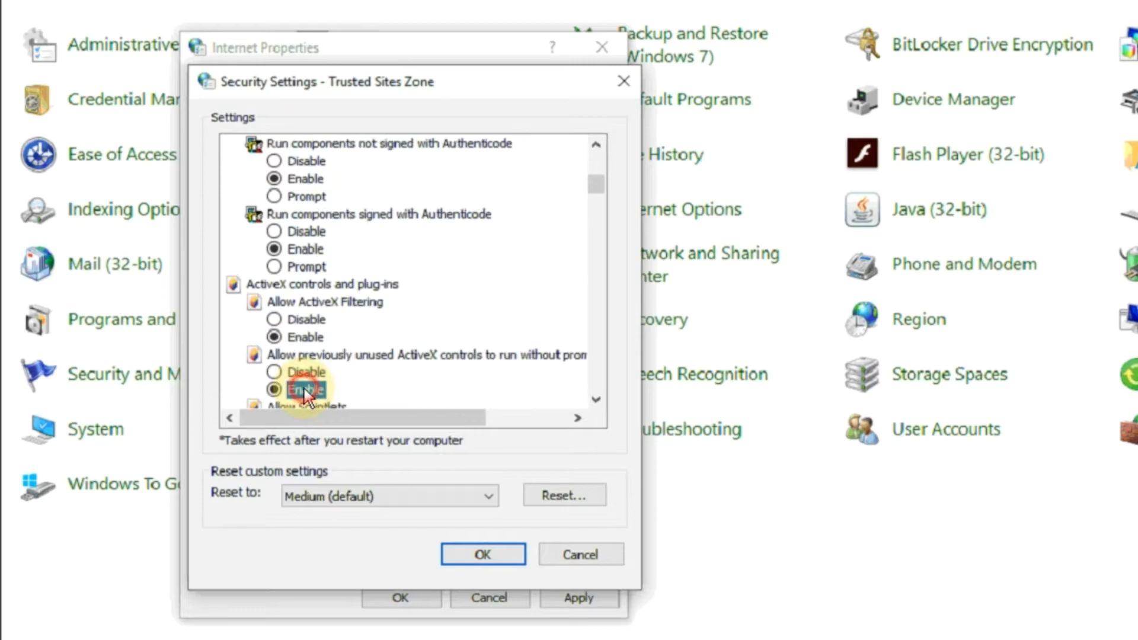
key(e)
key(e)
key(e)
key(e)
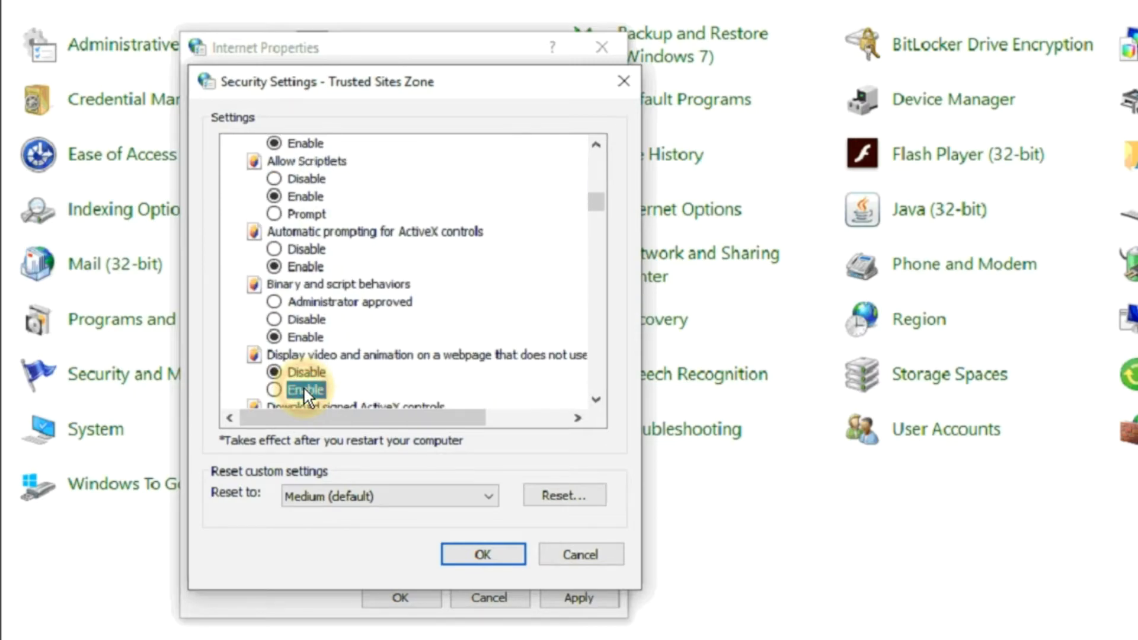
Step: Enable the Trusted sites zone's remaining ActiveX settings, from Display video and animation through Script ActiveX controls marked safe for scripting
key(e)
key(e)
key(e)
key(e)
key(e)
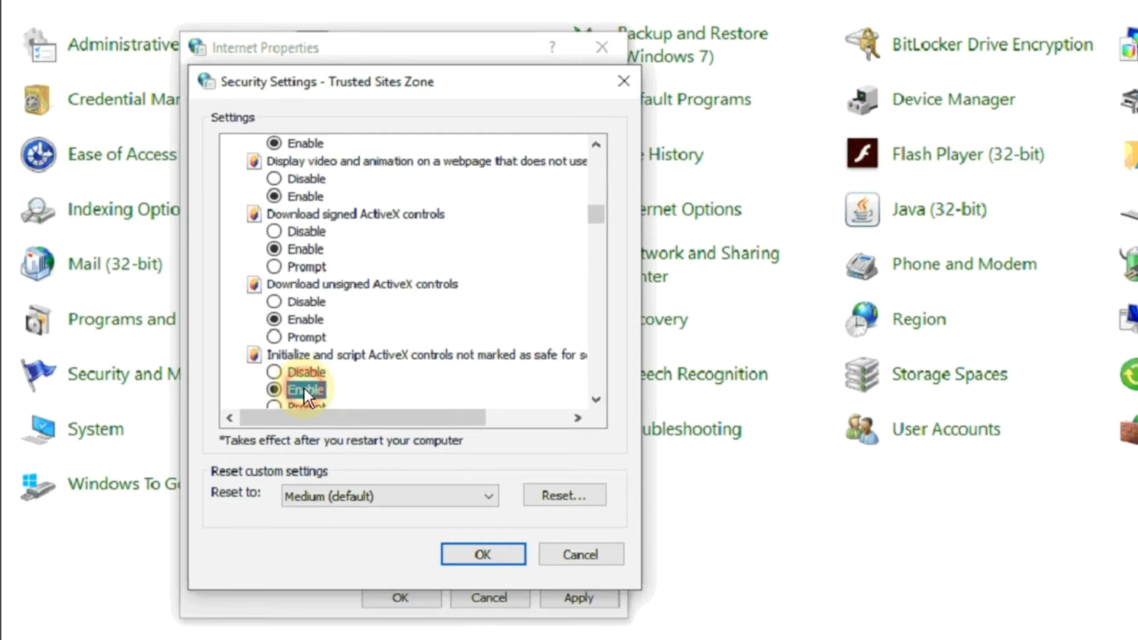
Step: Enable file and font downloads, .NET Framework setup, cross-domain content dragging and META REFRESH for the Trusted sites zone
key(e)
key(e)
key(e)
key(e)
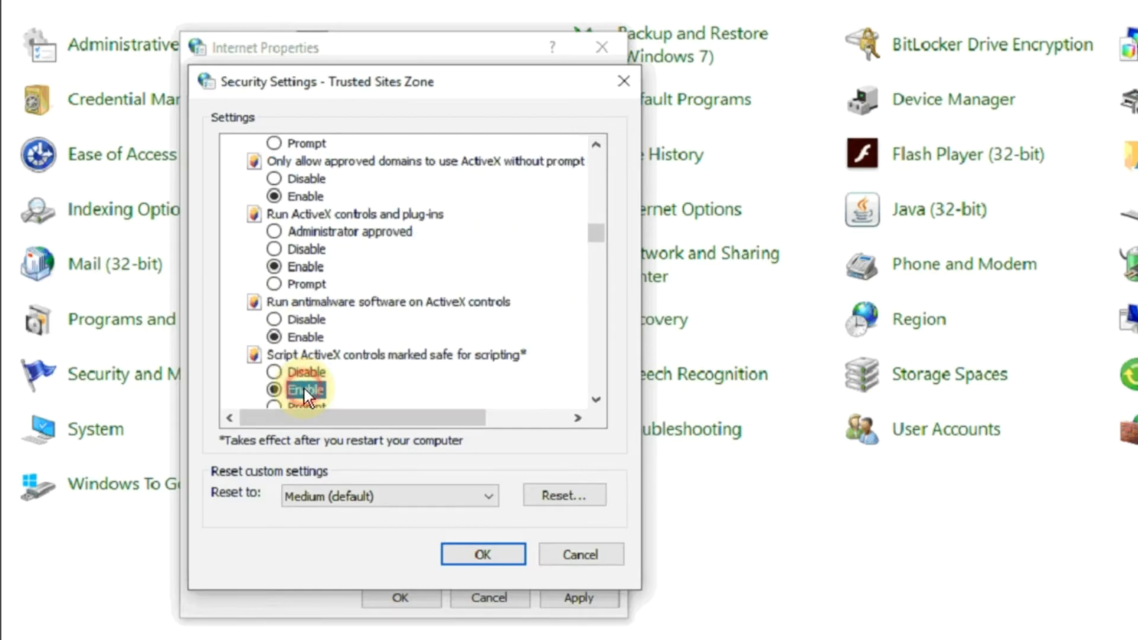
key(e)
key(e)
key(e)
key(e)
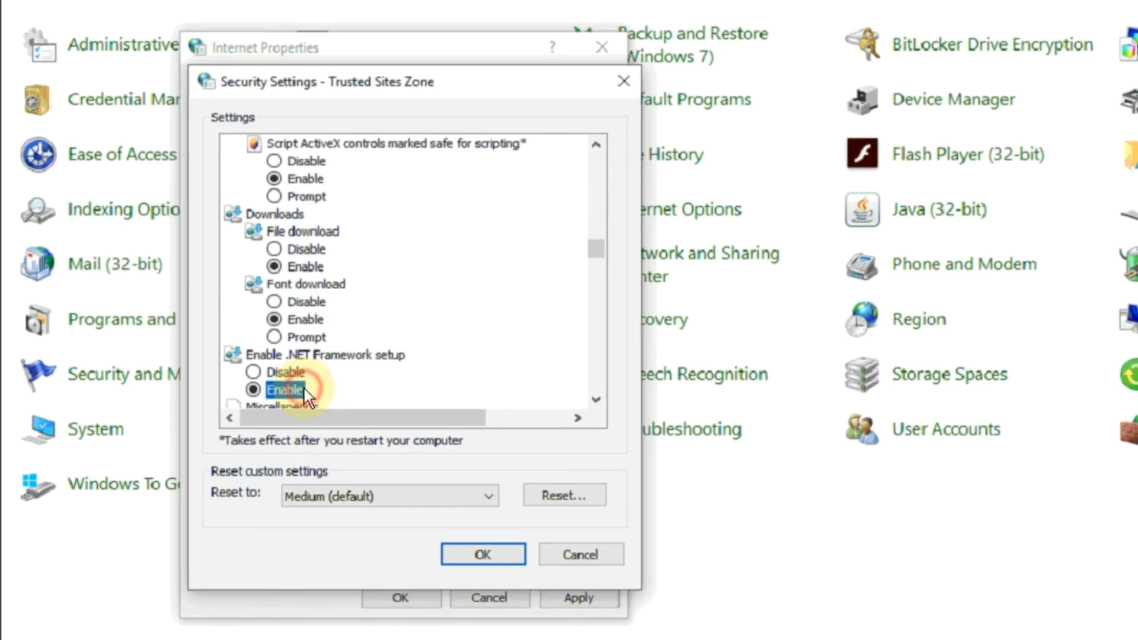
Step: Enable the Trusted sites zone's settings from Allow scripting of Microsoft web browser control through Drag and drop or copy and paste files
key(e)
key(e)
key(e)
key(e)
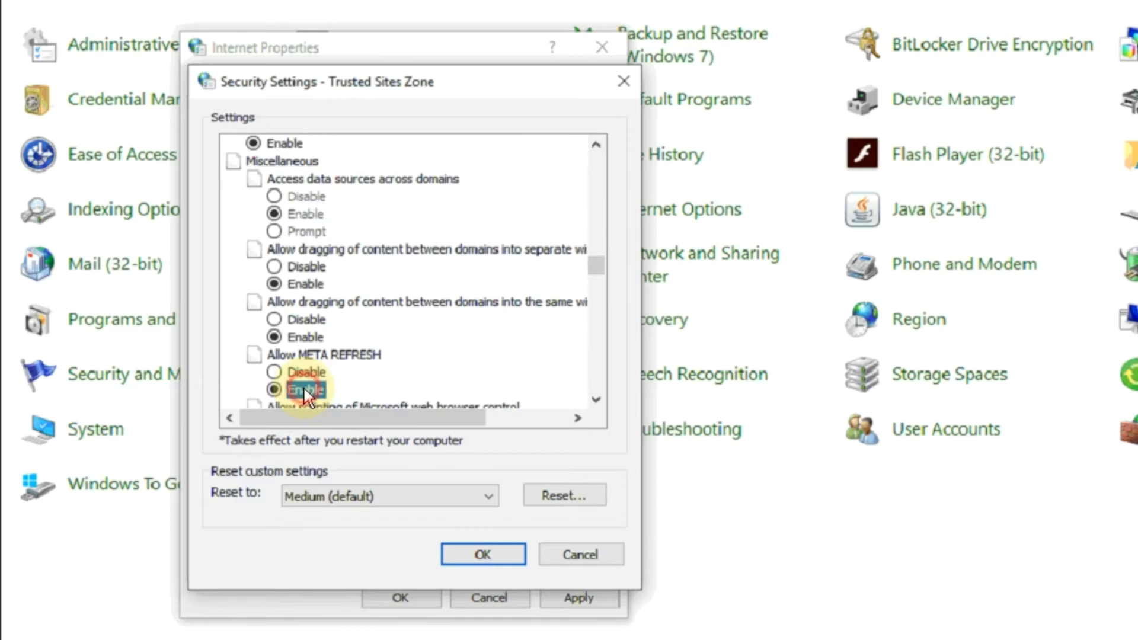
key(e)
key(e)
key(e)
key(e)
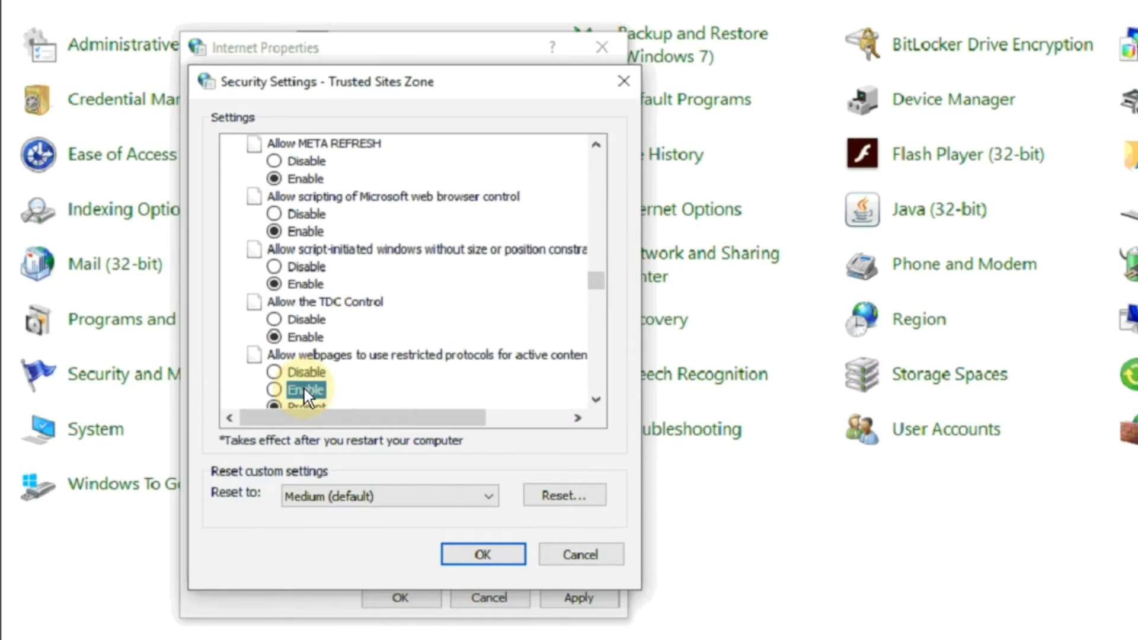
Step: Enable the Trusted sites zone's settings from Enable MIME Sniffing through Submit non-encrypted form data, and disable Use Pop-up Blocker
key(e)
key(e)
key(e)
key(e)
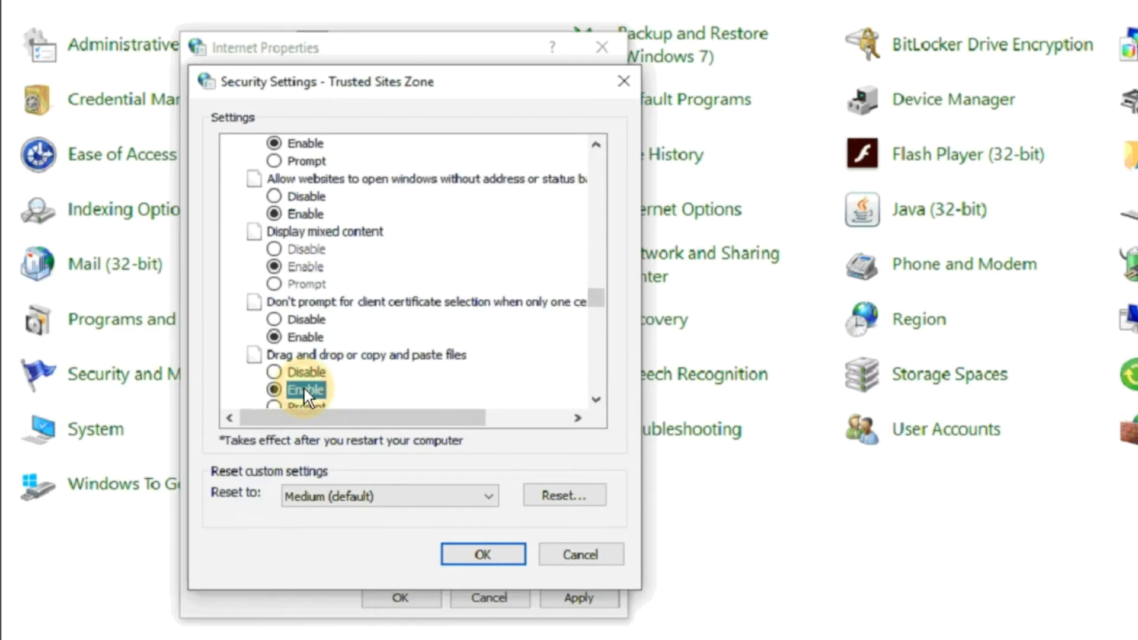
key(e)
key(e)
key(e)
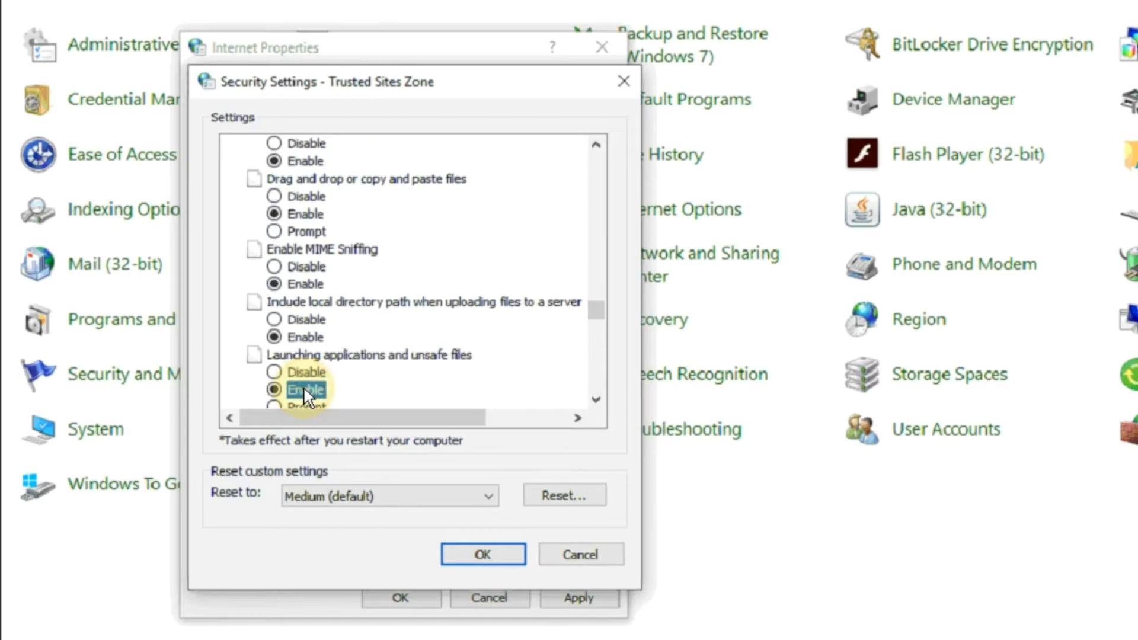
key(e)
key(e)
key(e)
key(e)
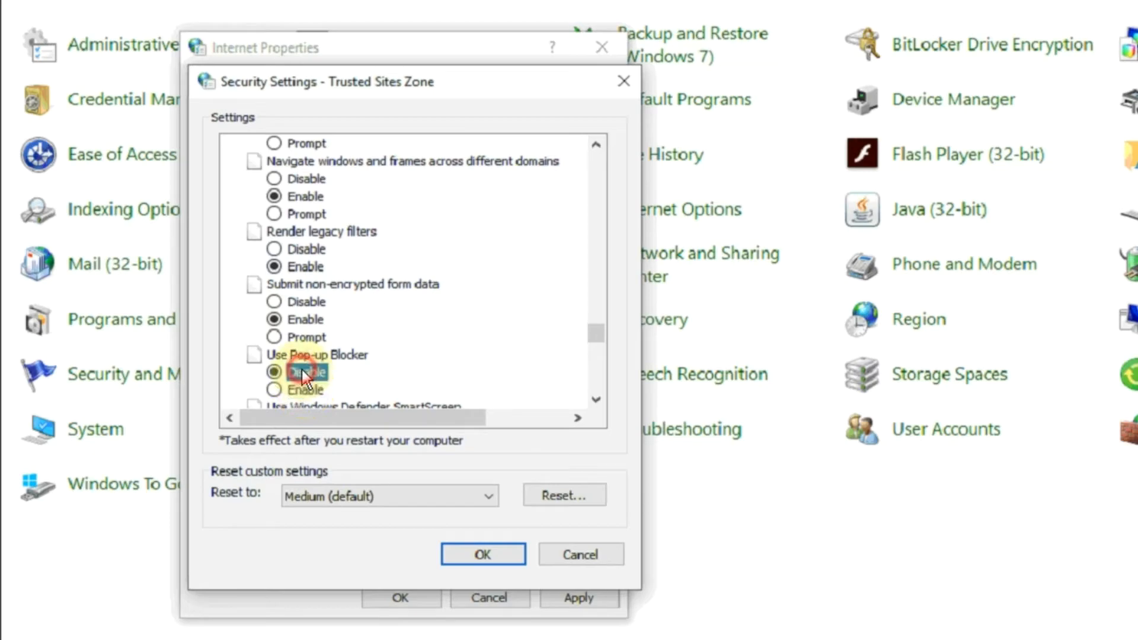
Step: Enable the Trusted sites zone's settings from Use Windows Defender SmartScreen through Allow websites to prompt for information using scripted windows
key(e)
key(e)
key(e)
key(e)
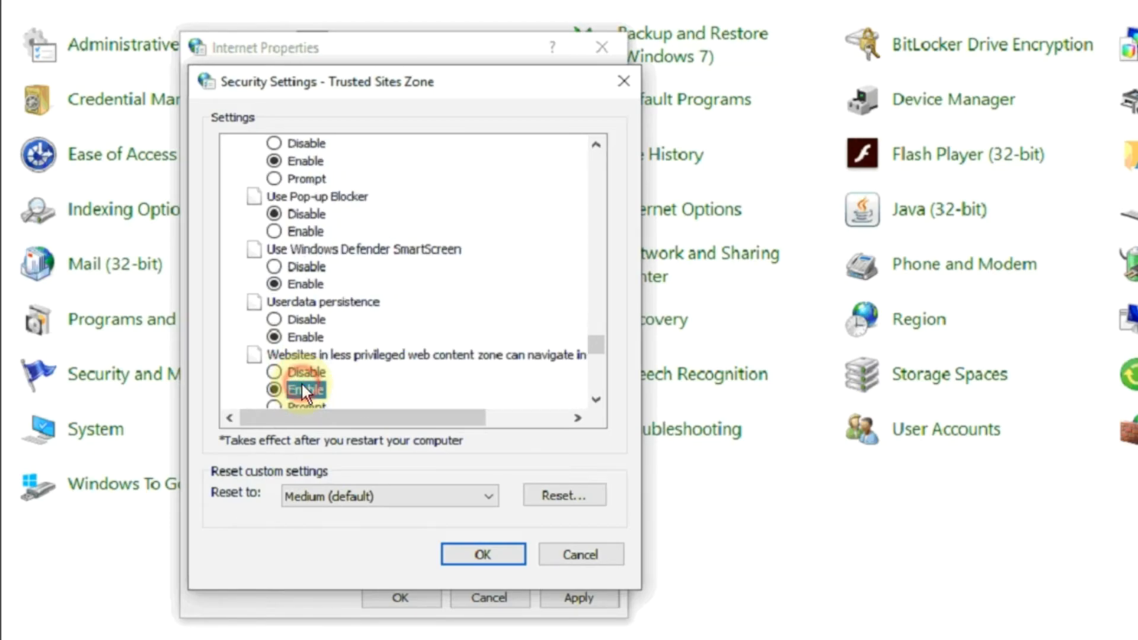
key(e)
key(e)
key(e)
key(e)
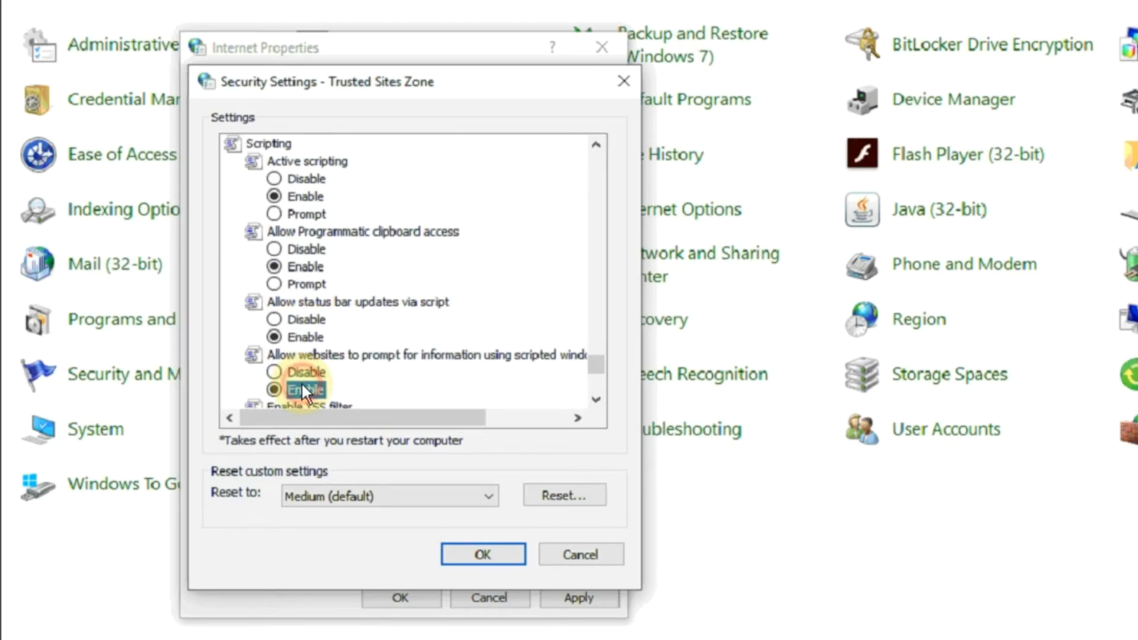
Step: Enable the XSS filter for the Trusted sites zone, select Low as its reset level and confirm the zone changes
scroll(301, 382, down, 1)
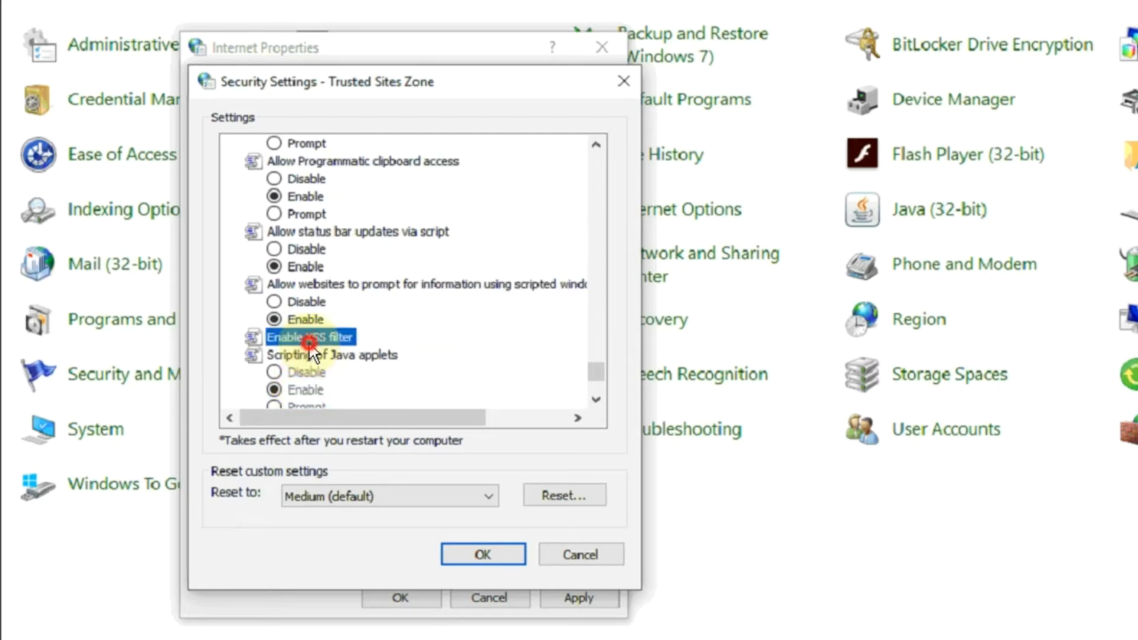
click(414, 497)
click(382, 542)
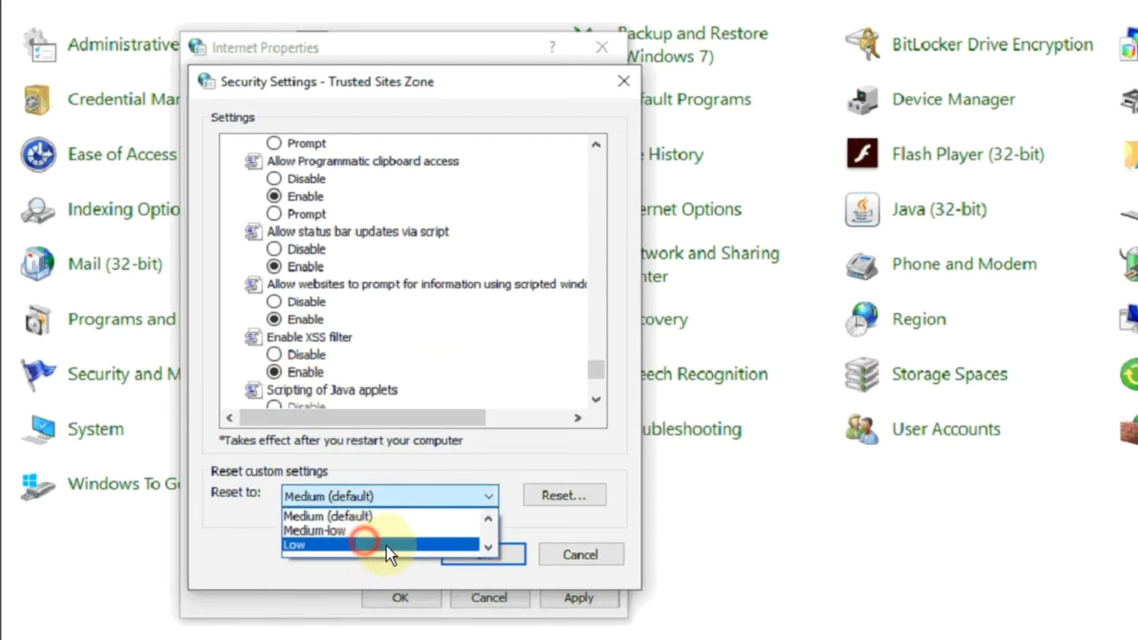
click(465, 558)
click(711, 287)
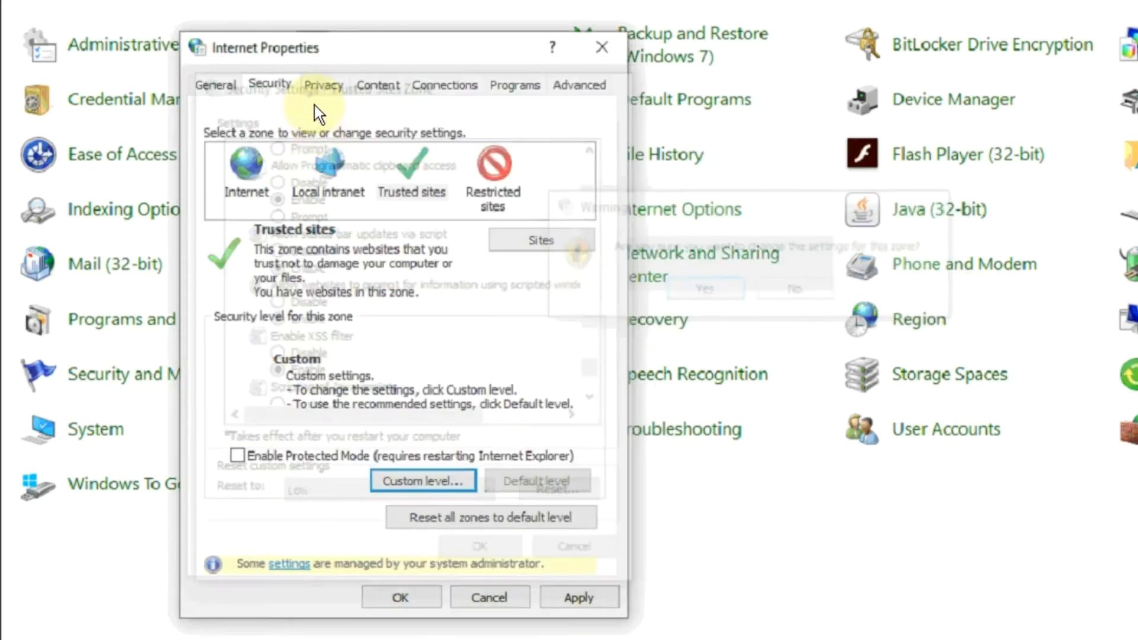
Step: Turn off the Pop-up Blocker, enable SSL 3.0, TLS 1.0, TLS 1.1 and TLS 1.2, and apply the Internet properties
click(318, 88)
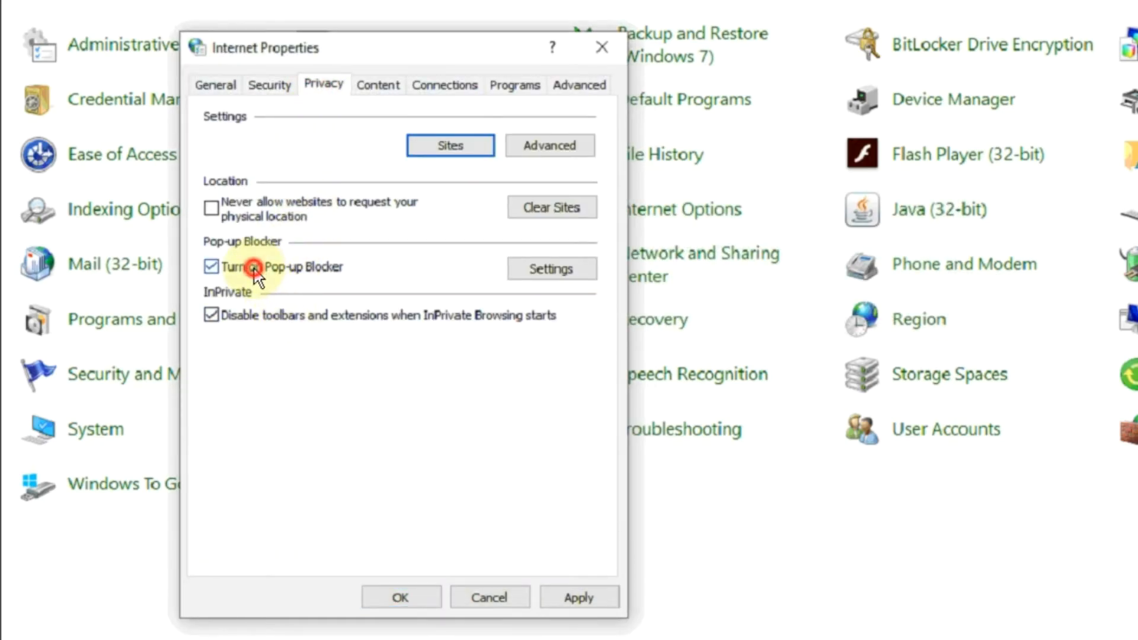
click(255, 271)
click(572, 87)
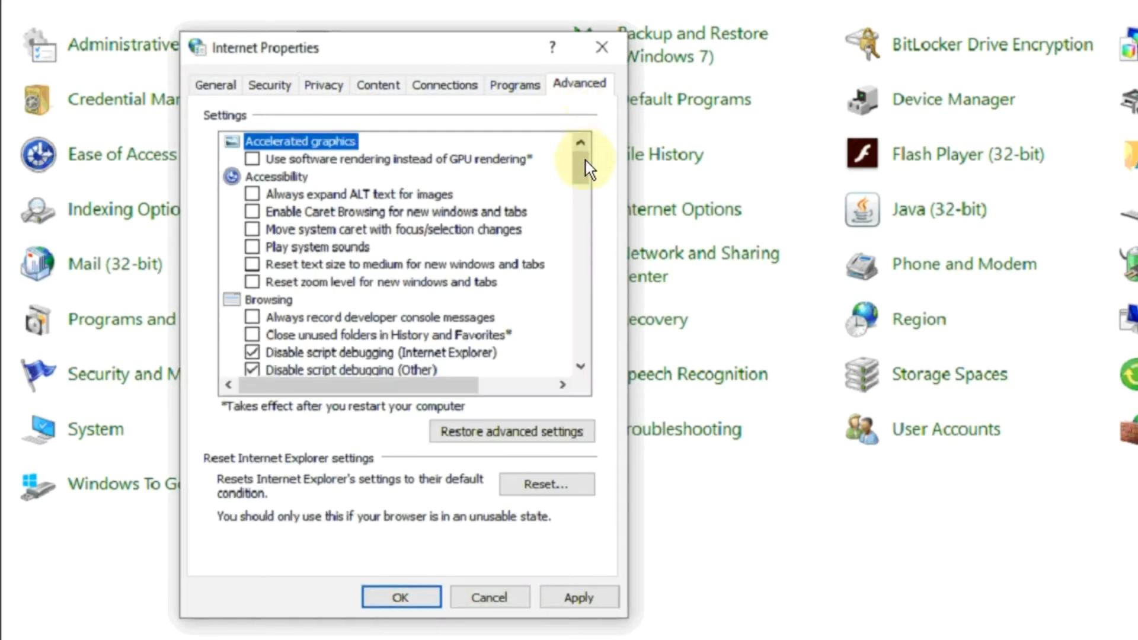
drag(585, 172, 576, 344)
click(257, 194)
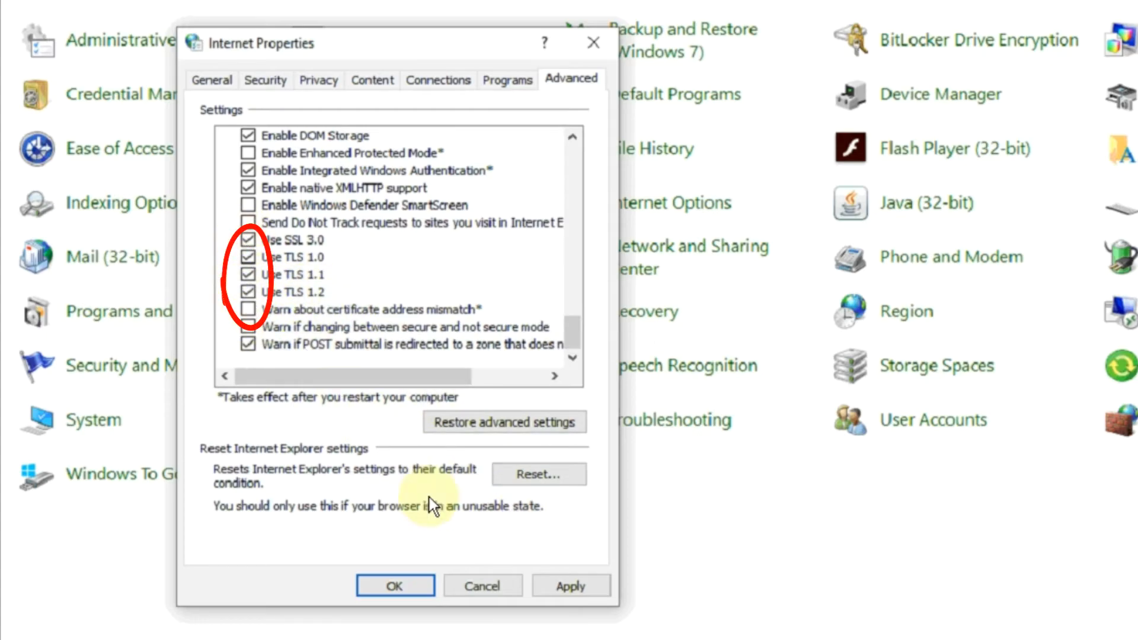
click(557, 593)
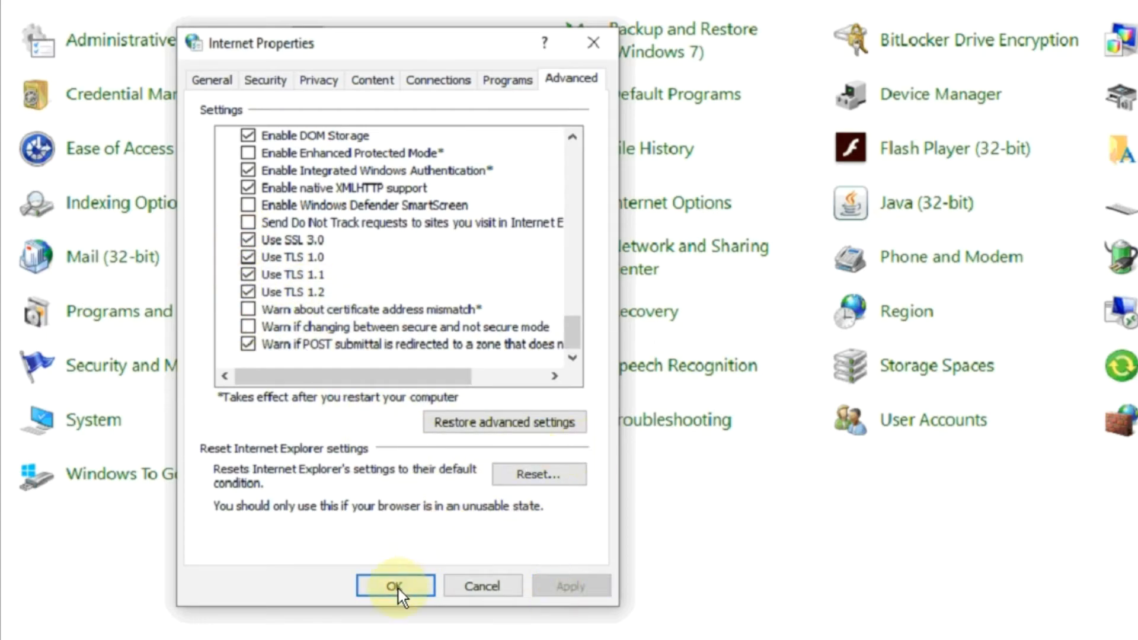
click(396, 587)
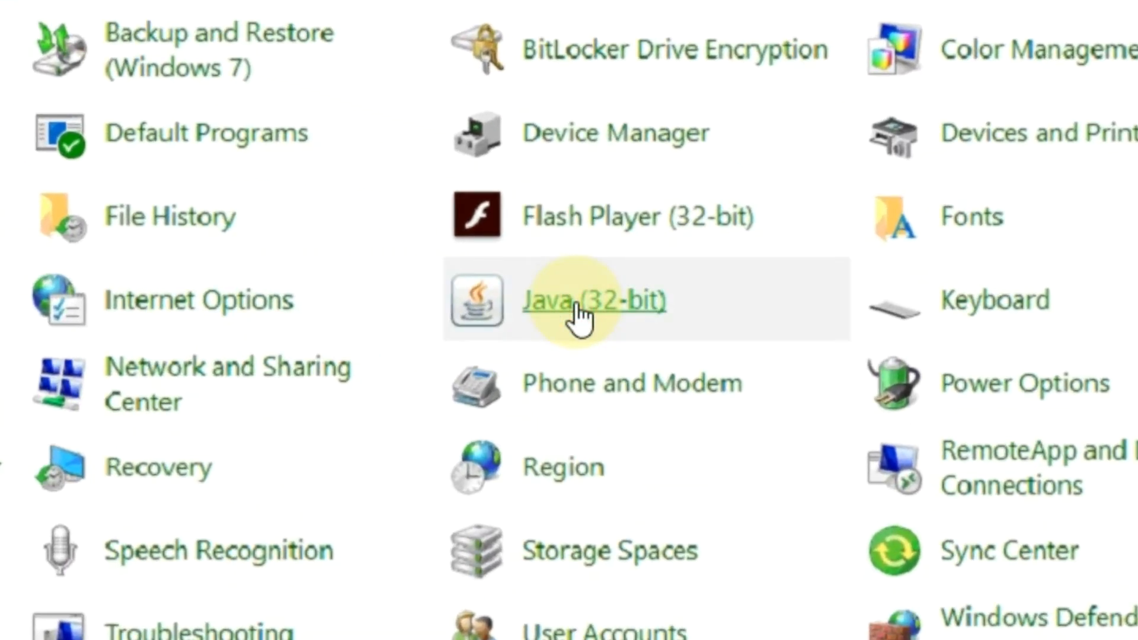
Step: In the Java (32-bit) settings, enable tracing and logging for debugging, and set Shortcut Creation to Always allow
click(578, 309)
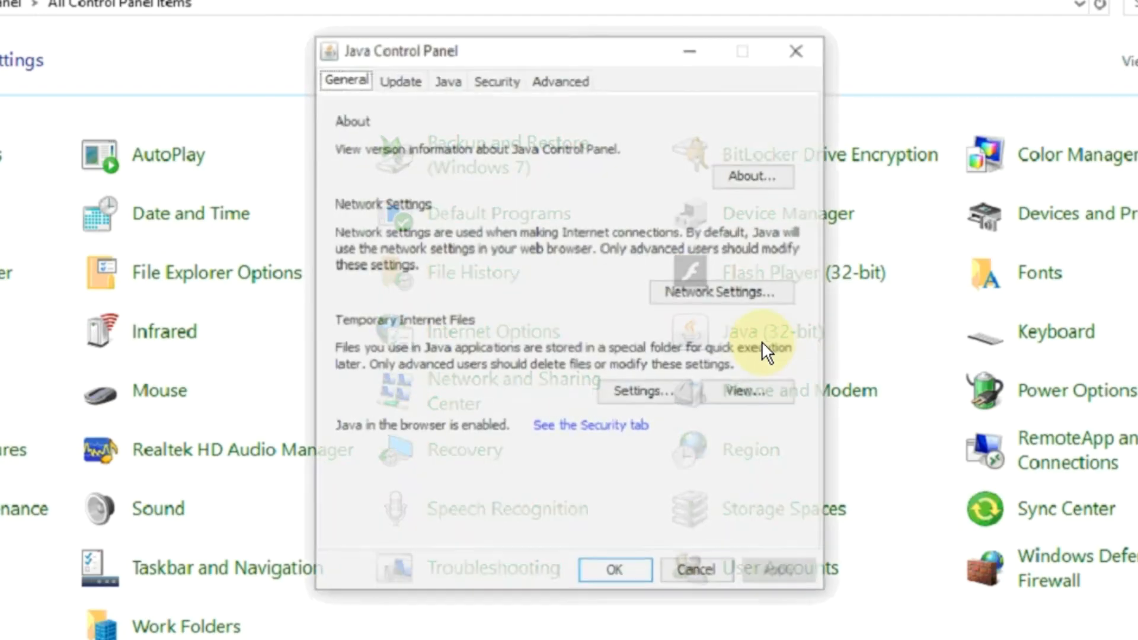
click(503, 77)
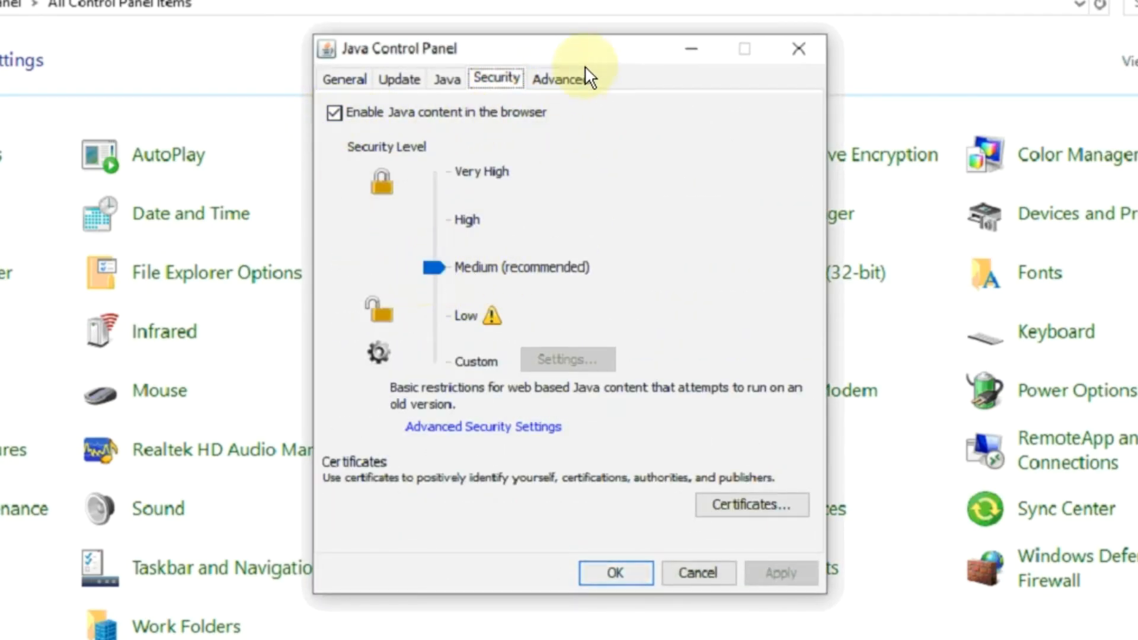
click(575, 89)
click(426, 137)
click(425, 160)
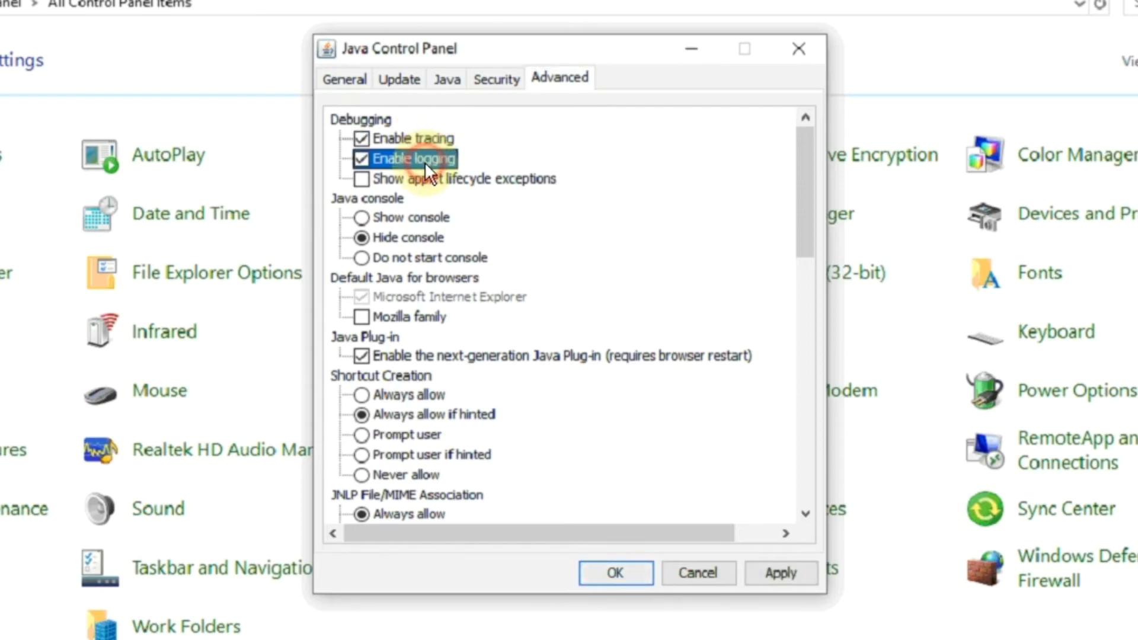
click(409, 396)
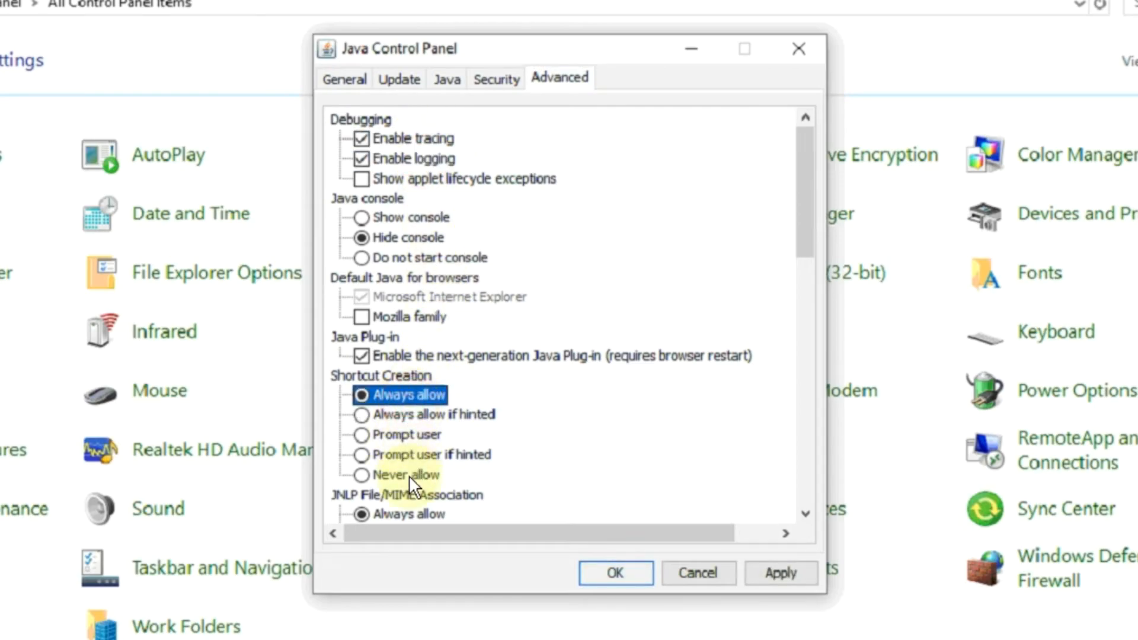
Step: Set JNLP File/MIME Association to Always allow, enable TLS 1.1 and TLS 1.2, and apply the Java settings
click(390, 514)
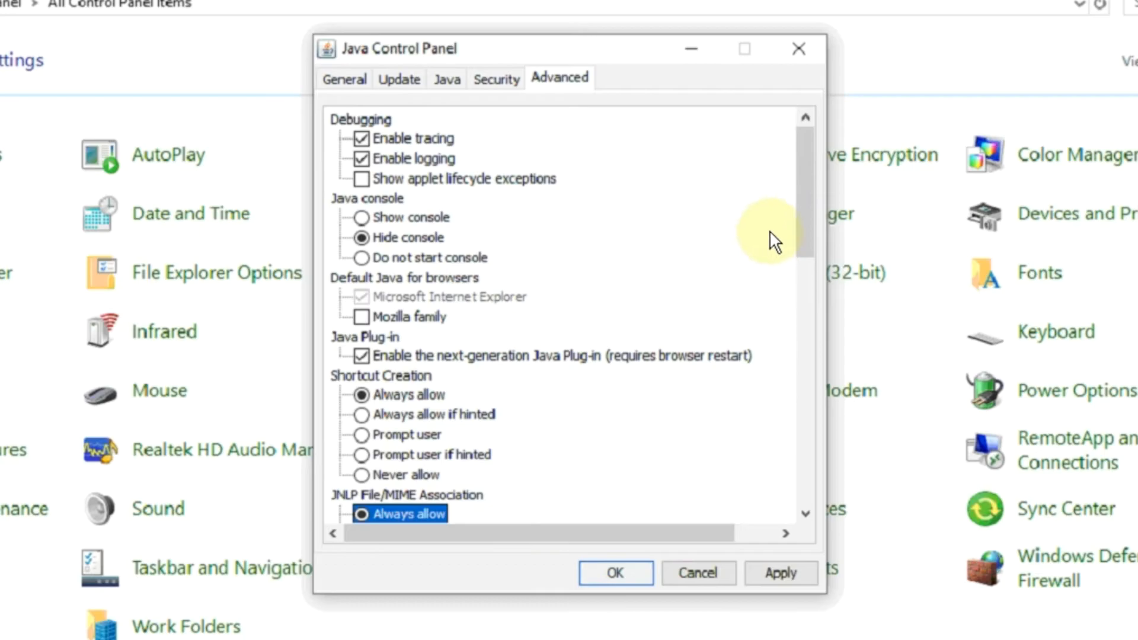
drag(802, 213, 805, 478)
click(402, 433)
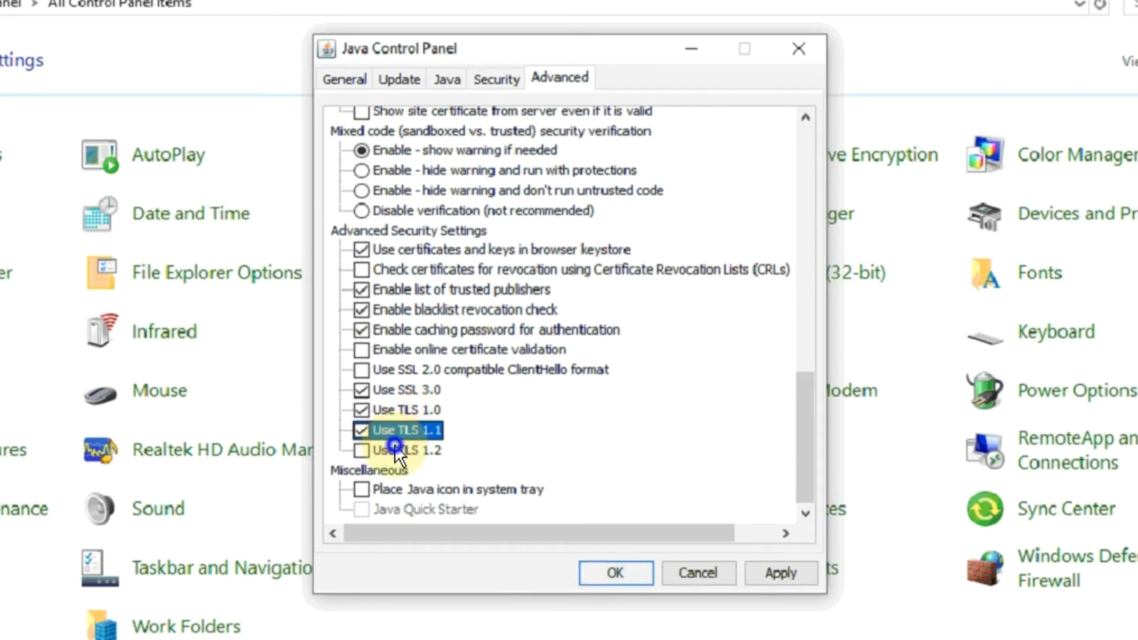
click(360, 450)
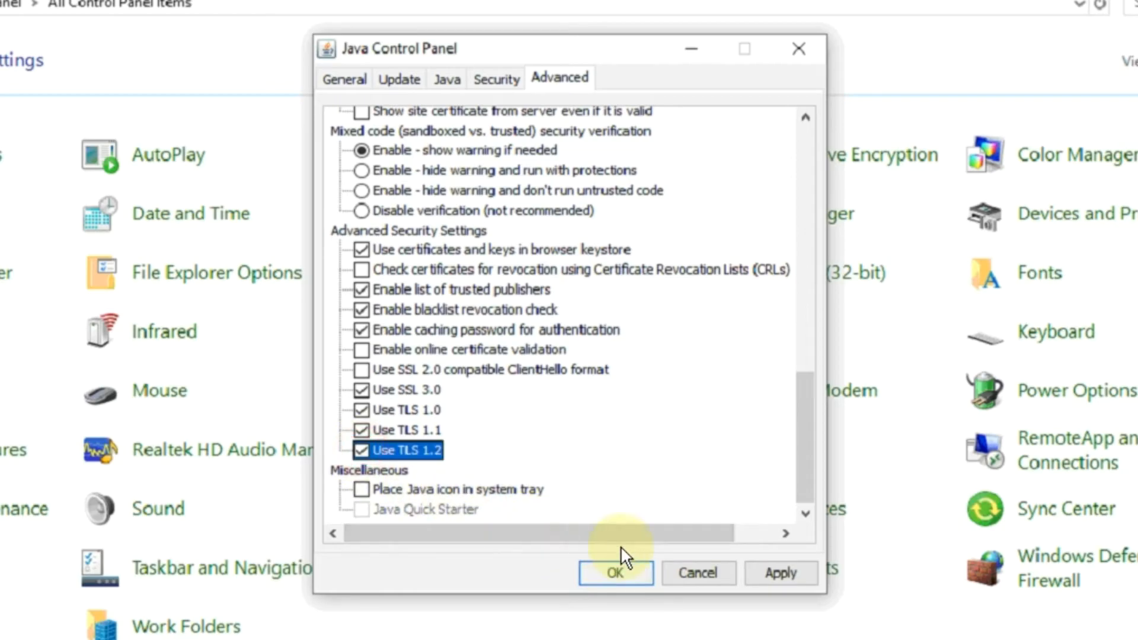
click(780, 574)
click(613, 573)
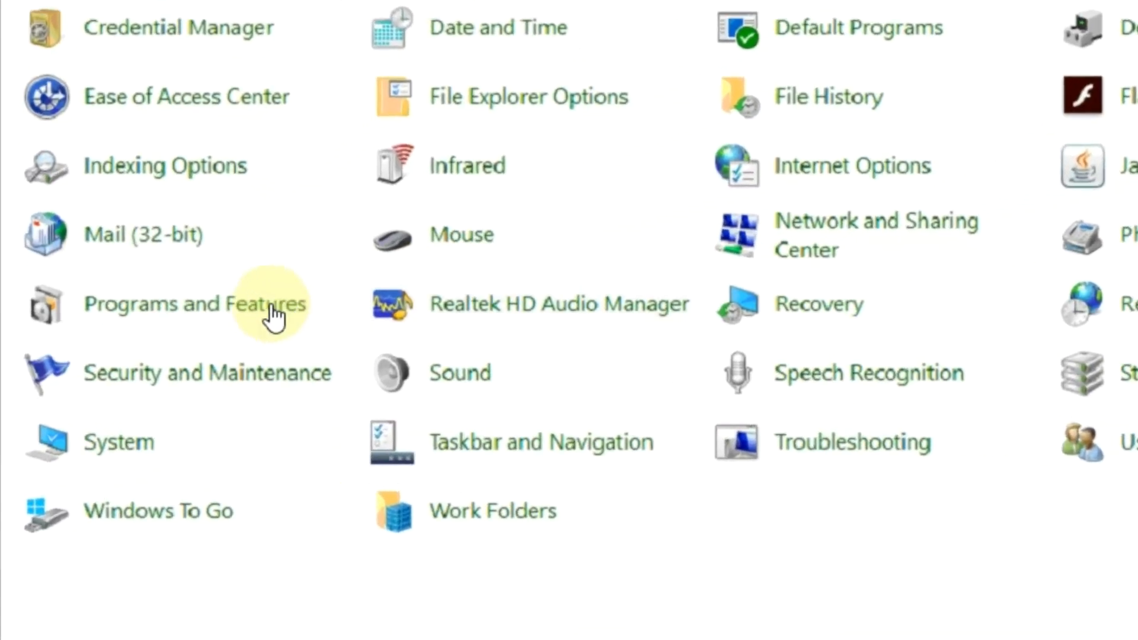
Step: Check the .NET Framework 3.5 and 4.7 entries in Windows Features, then return to All Control Panel Items
click(249, 313)
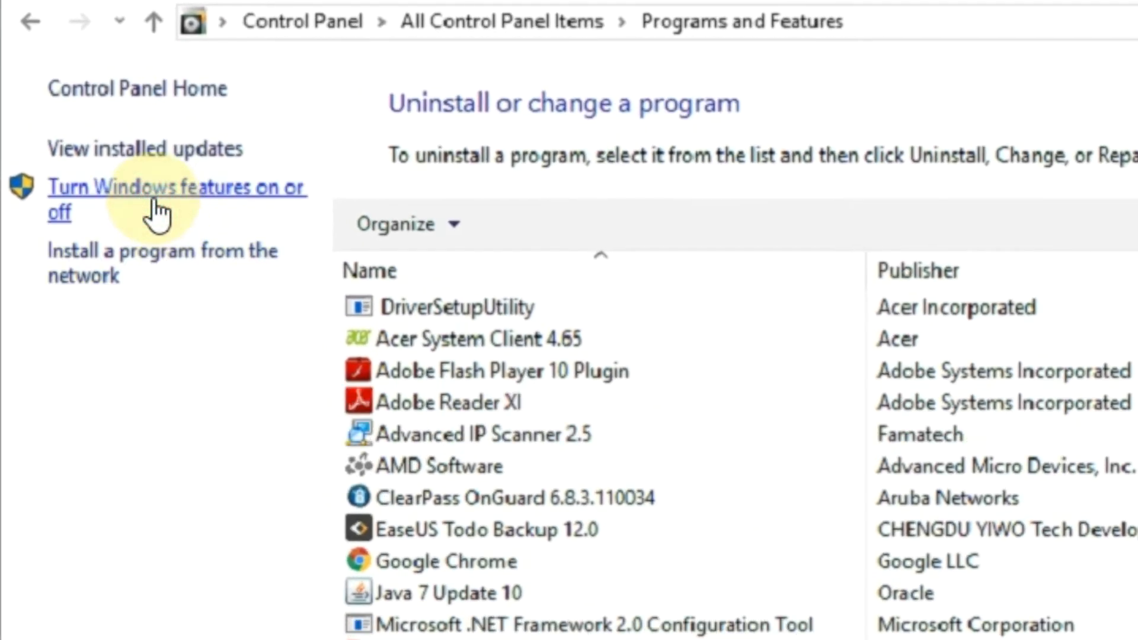
click(156, 204)
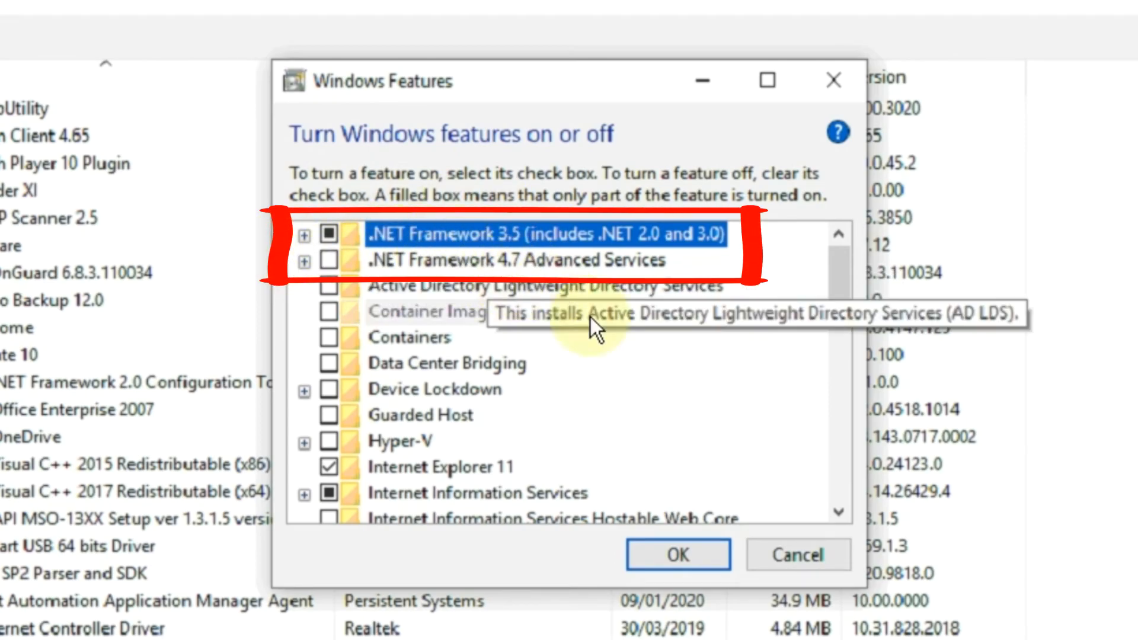
click(698, 561)
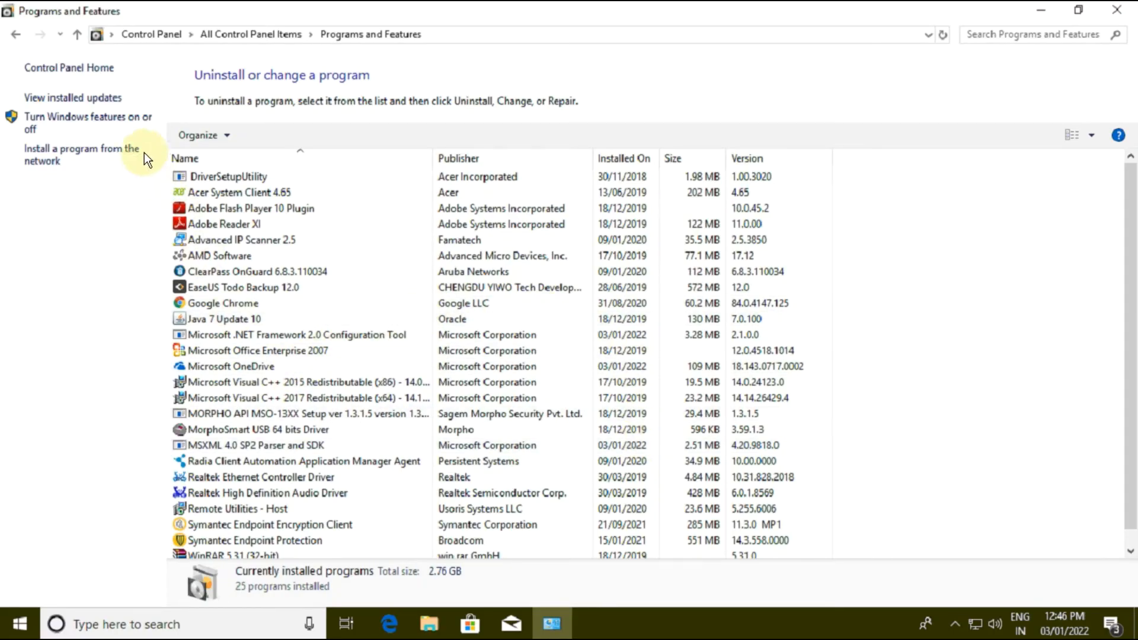
click(249, 34)
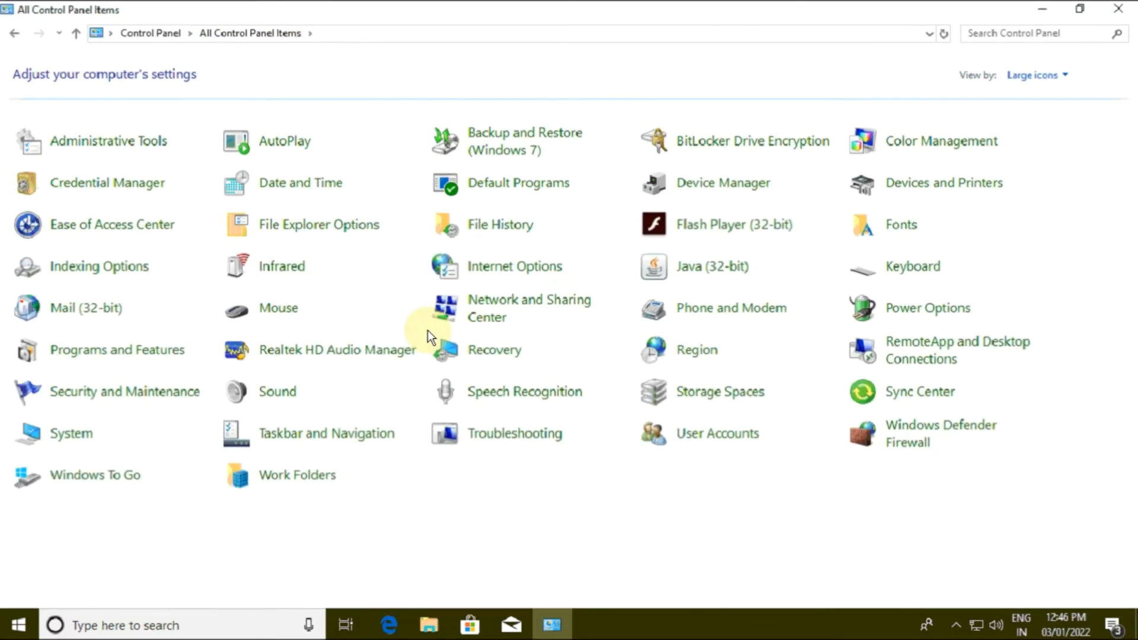
Step: Check the firewall state of the Domain, Private and Public profiles in the advanced Windows Defender Firewall properties
click(919, 434)
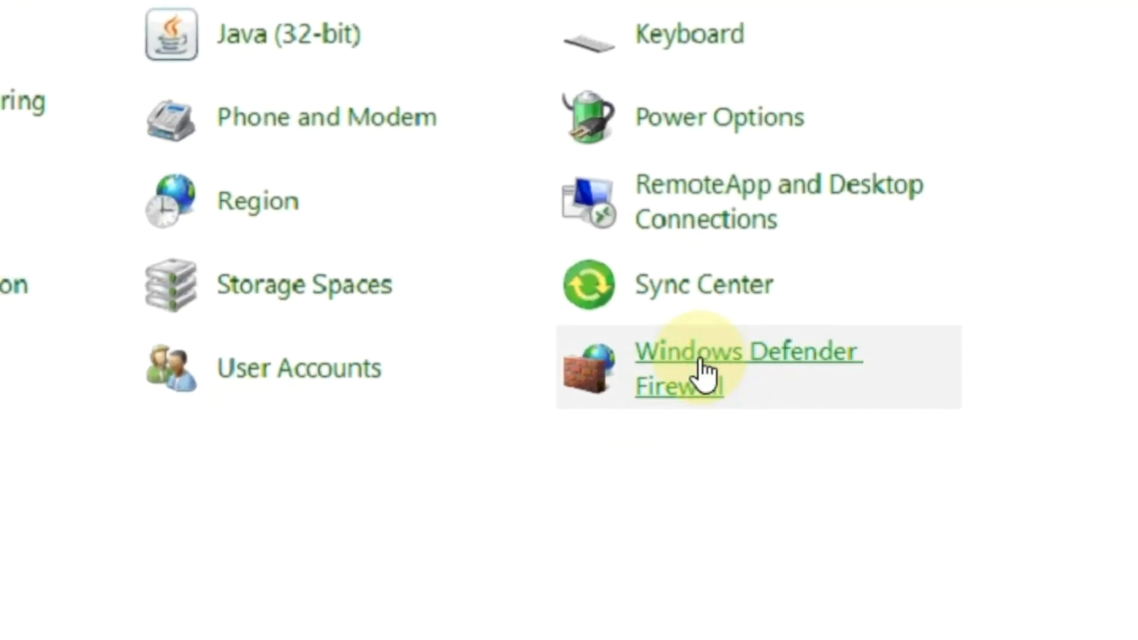
click(155, 320)
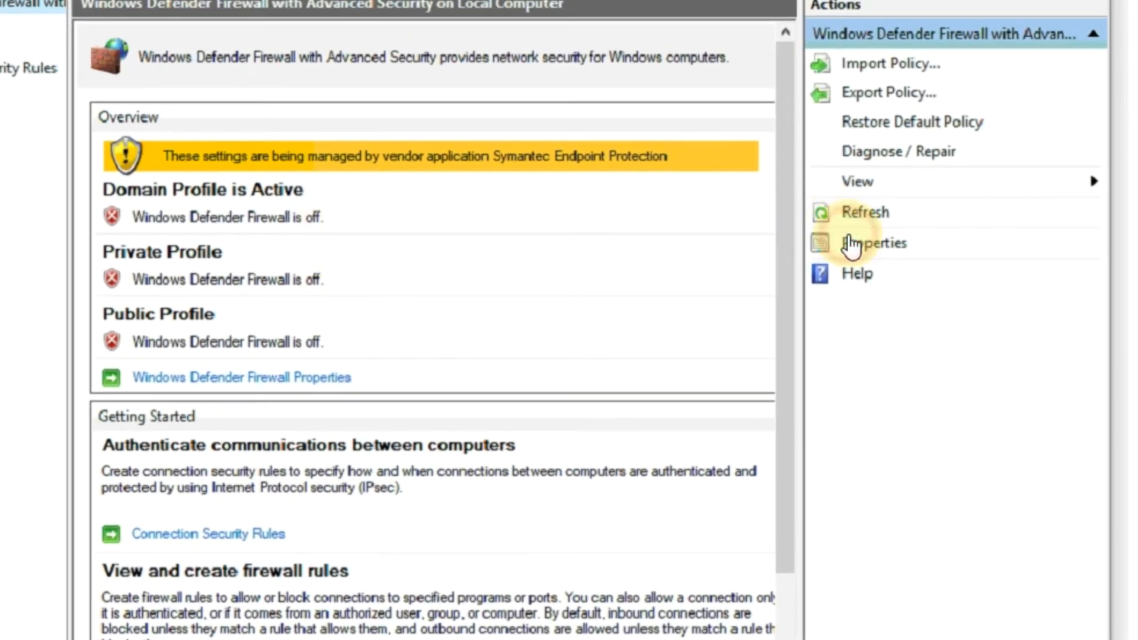
click(889, 252)
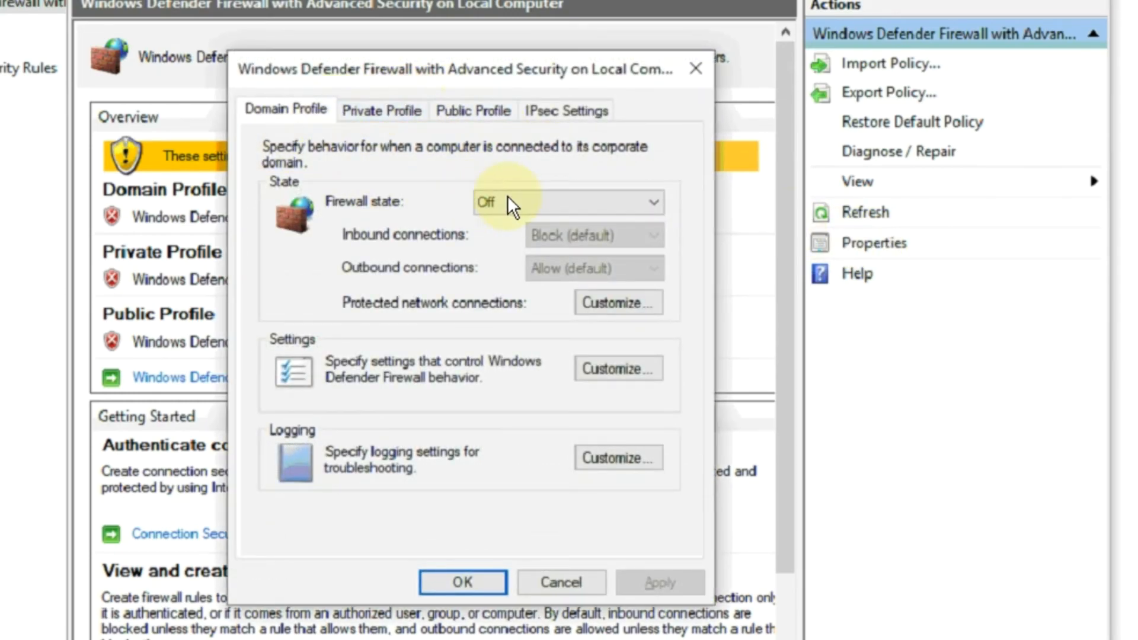
click(392, 111)
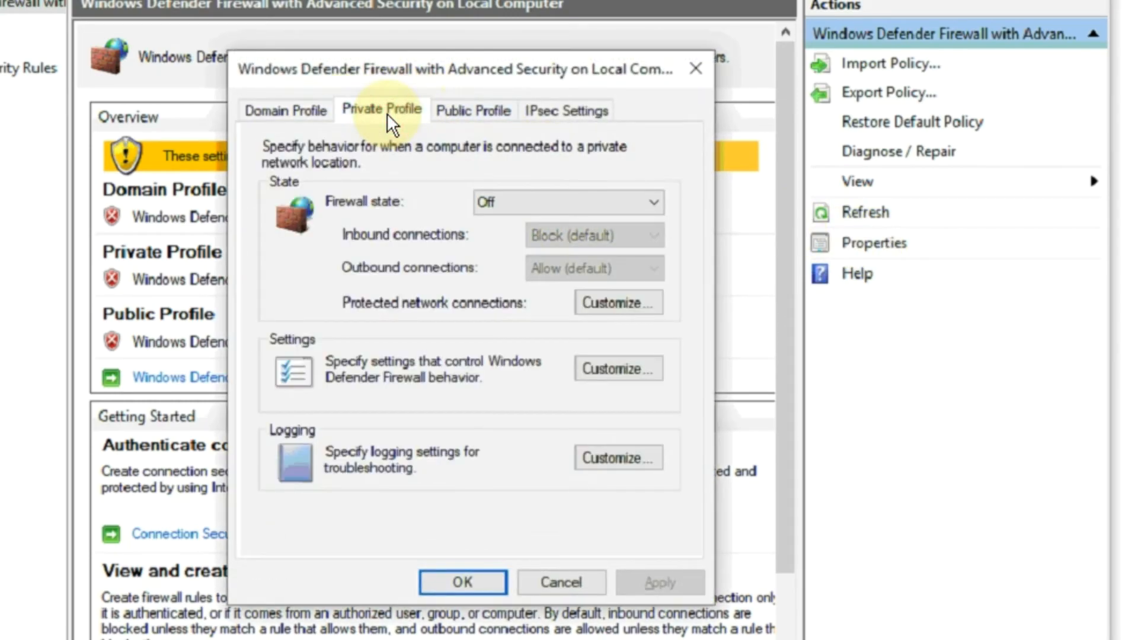
click(470, 110)
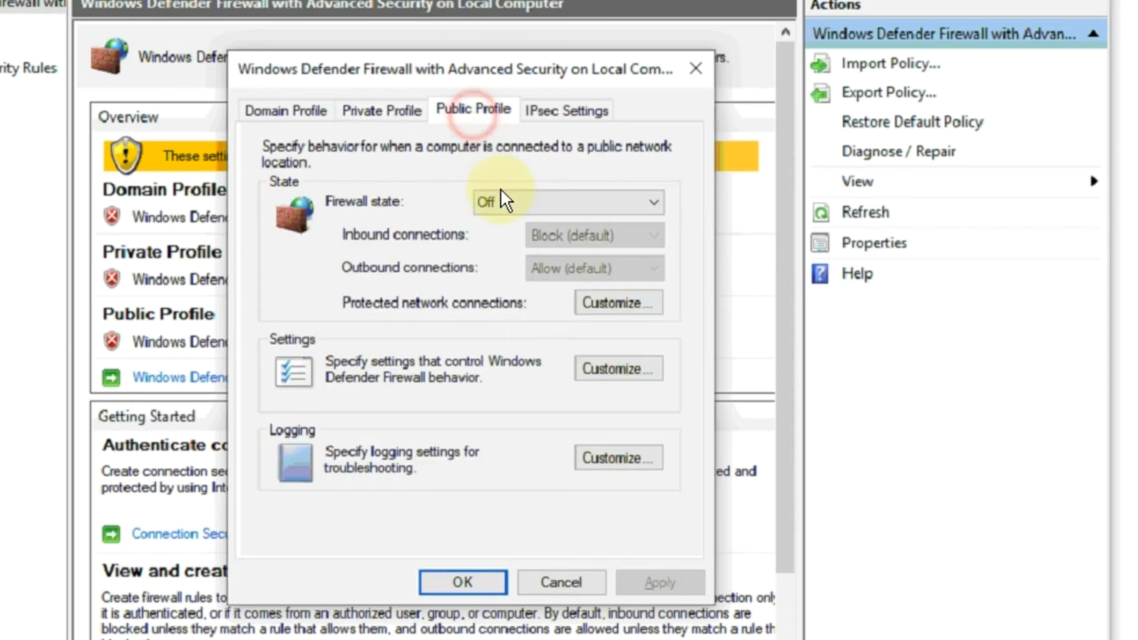
click(488, 584)
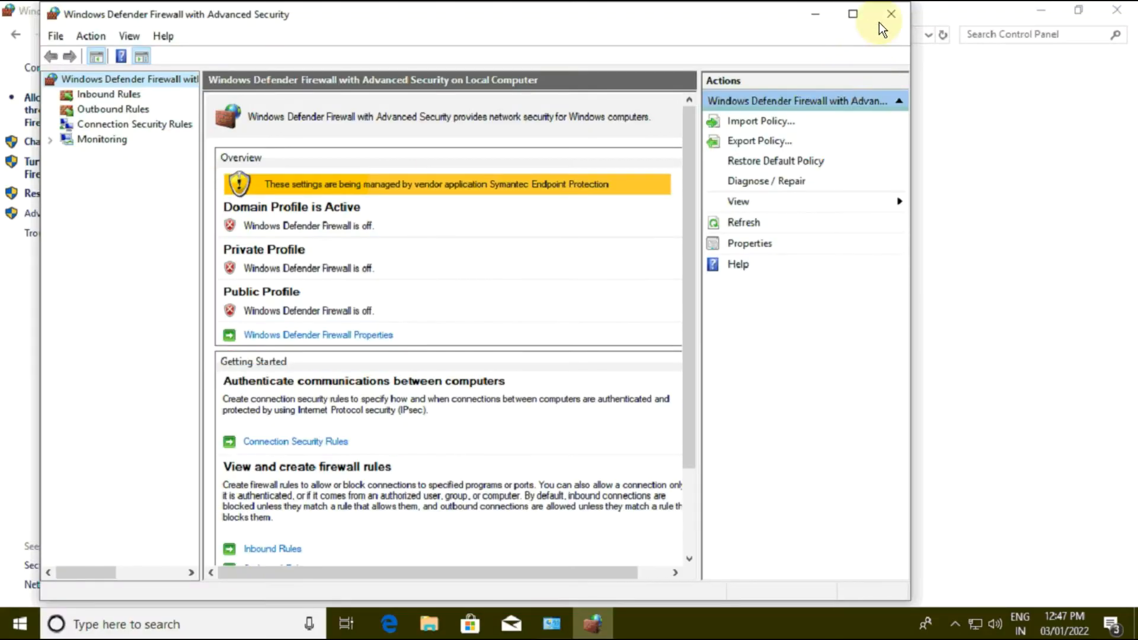
click(880, 21)
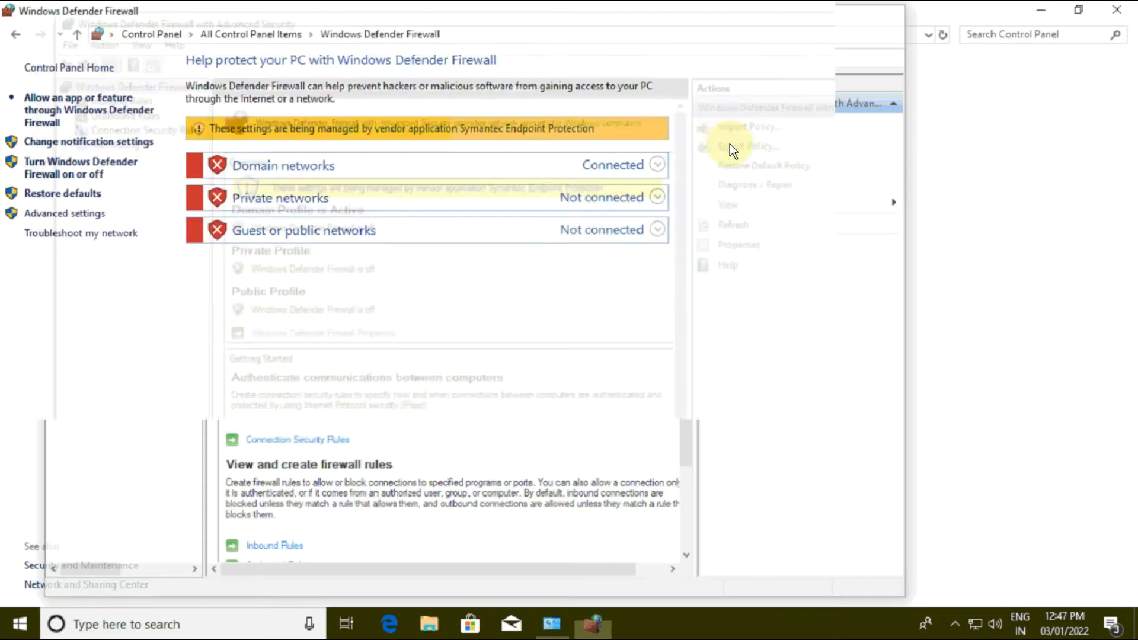
click(270, 33)
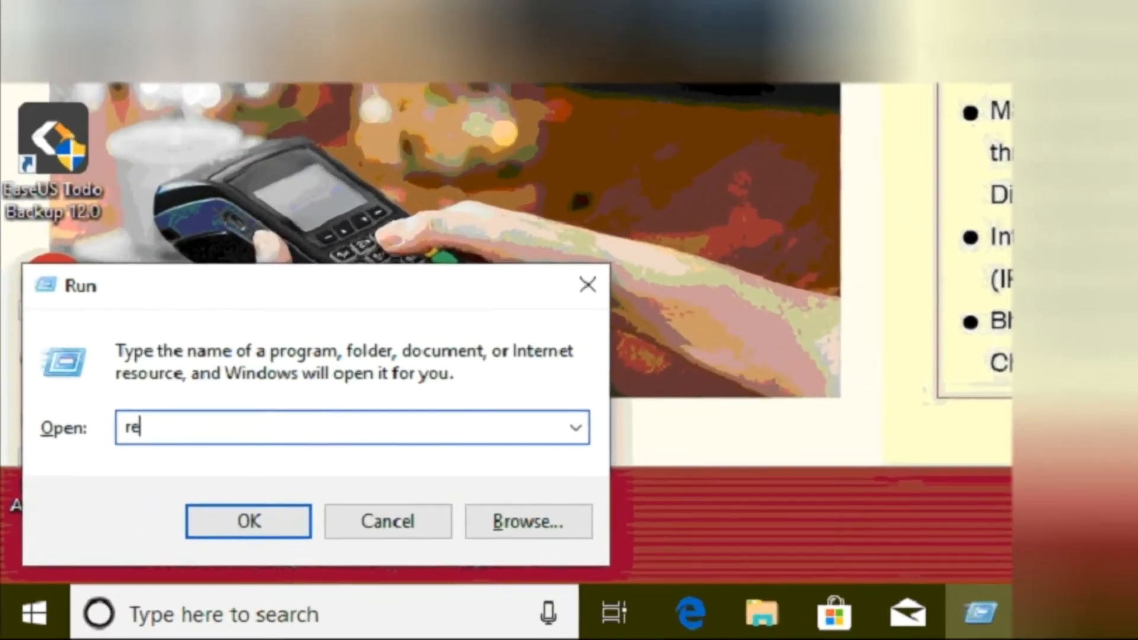
Step: Open the Registry Editor with regedit and go to the key HKEY_LOCAL_MACHINE\SOFTWARE\Microsoft\.NETFramework
text(gedit)
key(Return)
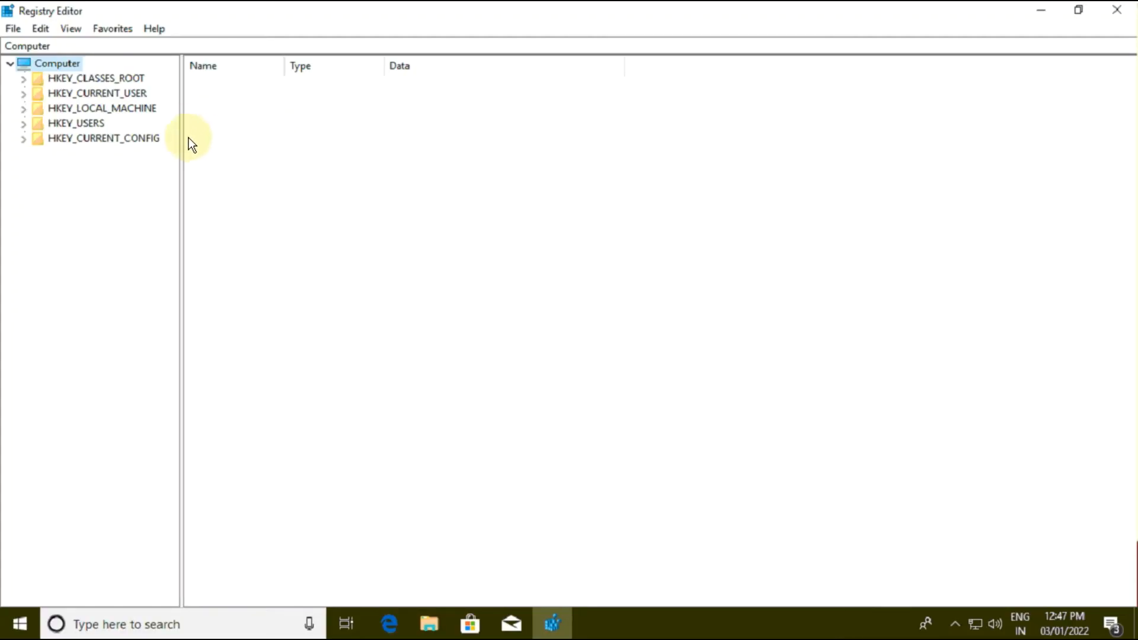
drag(181, 137, 296, 153)
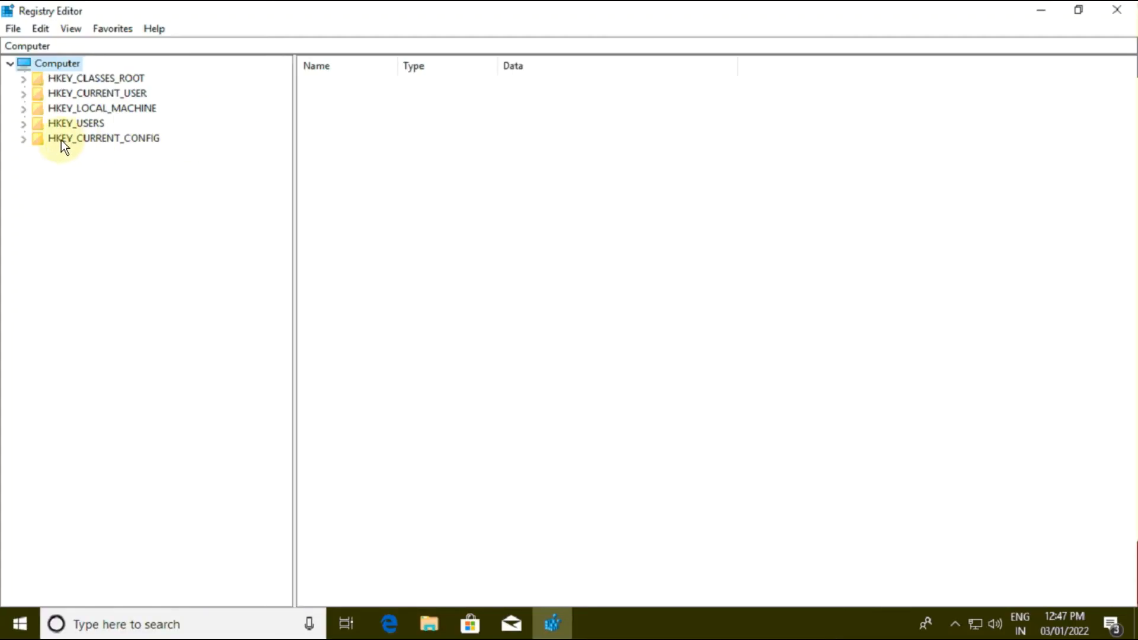
click(24, 108)
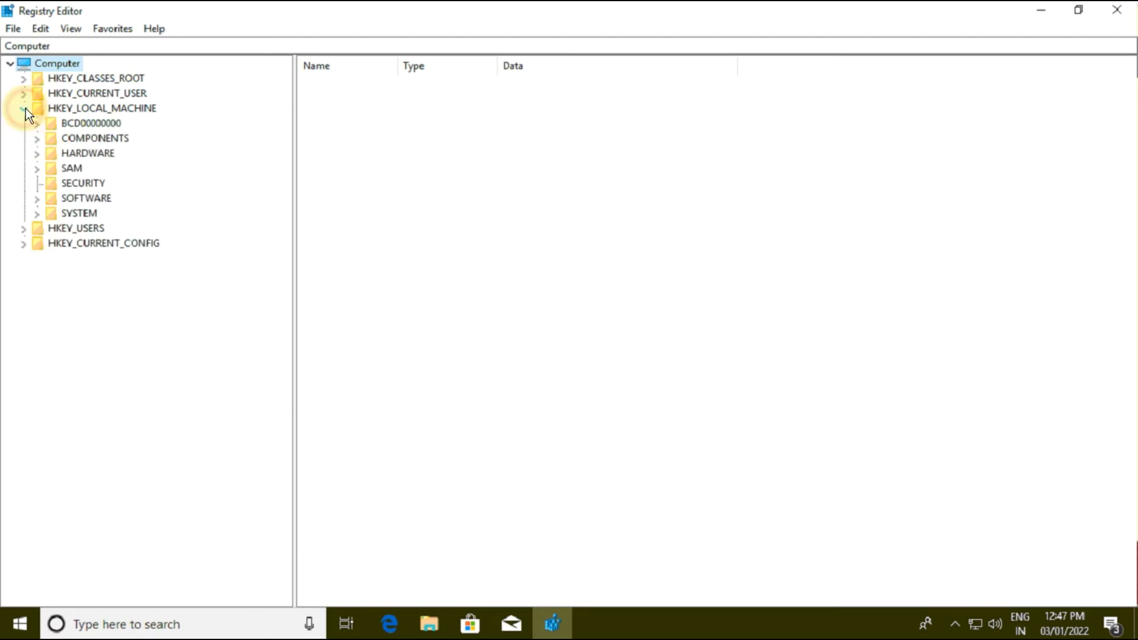
click(36, 199)
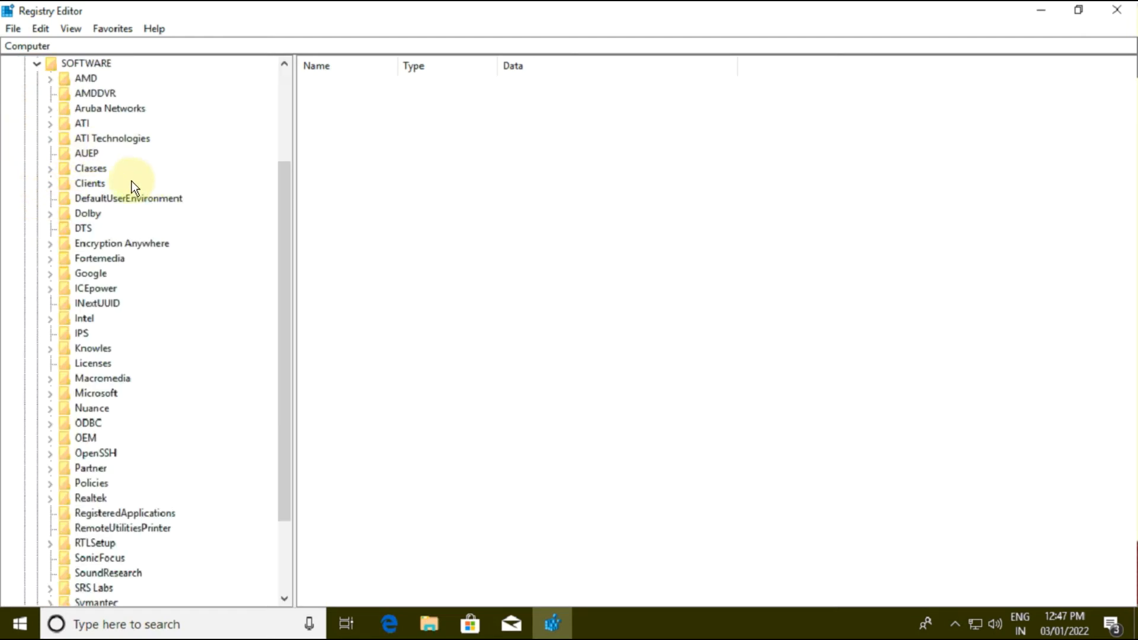
drag(284, 467, 283, 496)
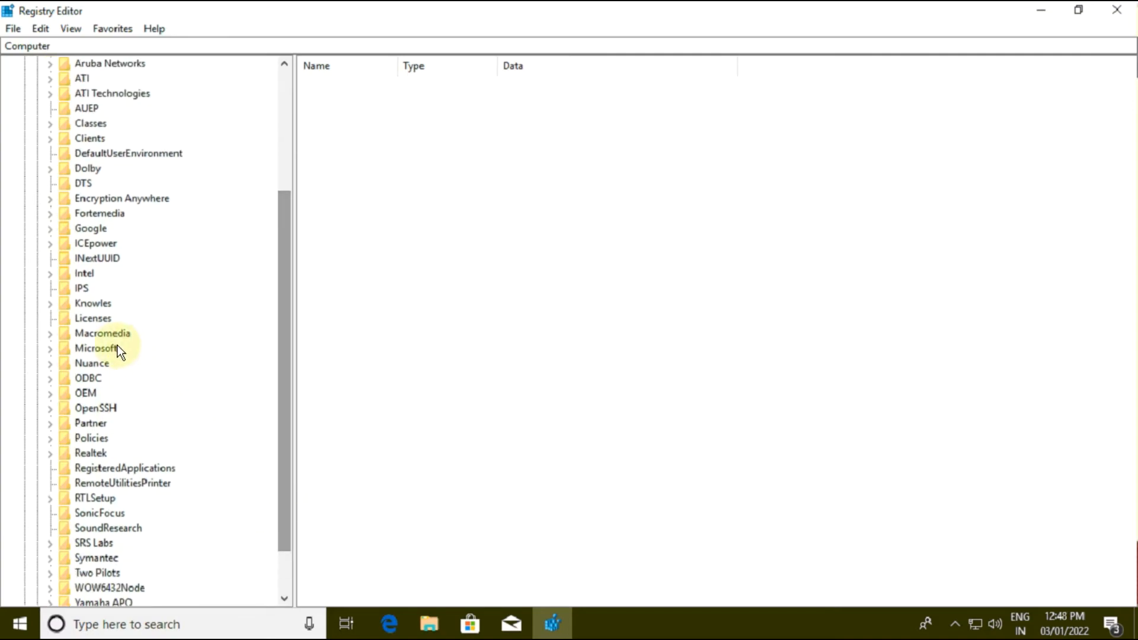
click(50, 348)
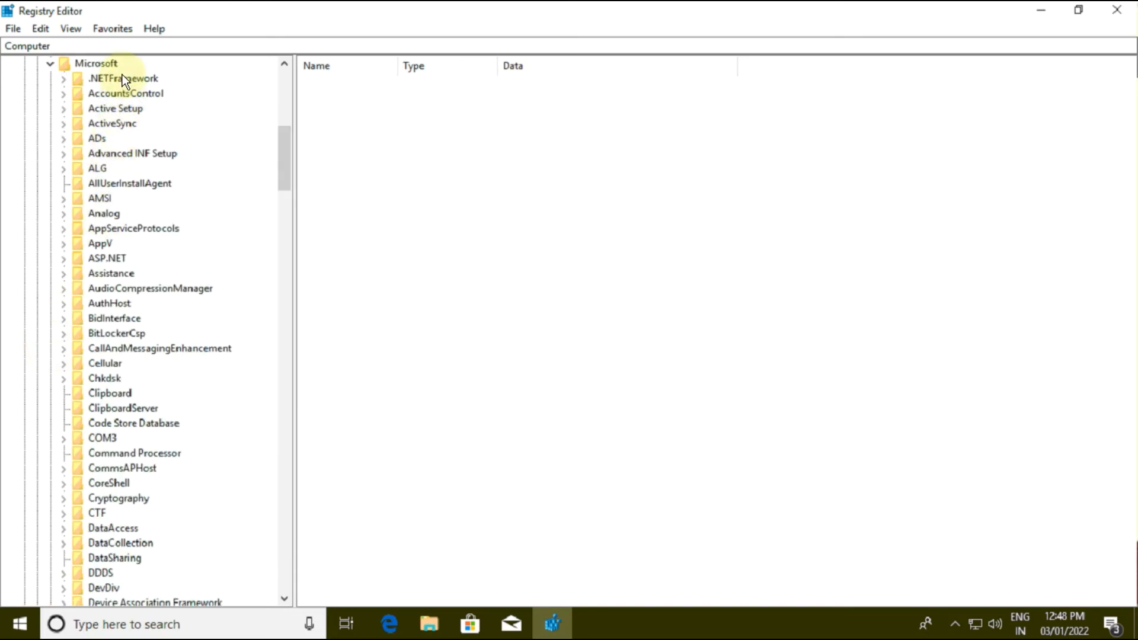
click(126, 78)
Step: Check the path of the .NETFramework key and its Enable64Bit entry
drag(337, 46, 4, 45)
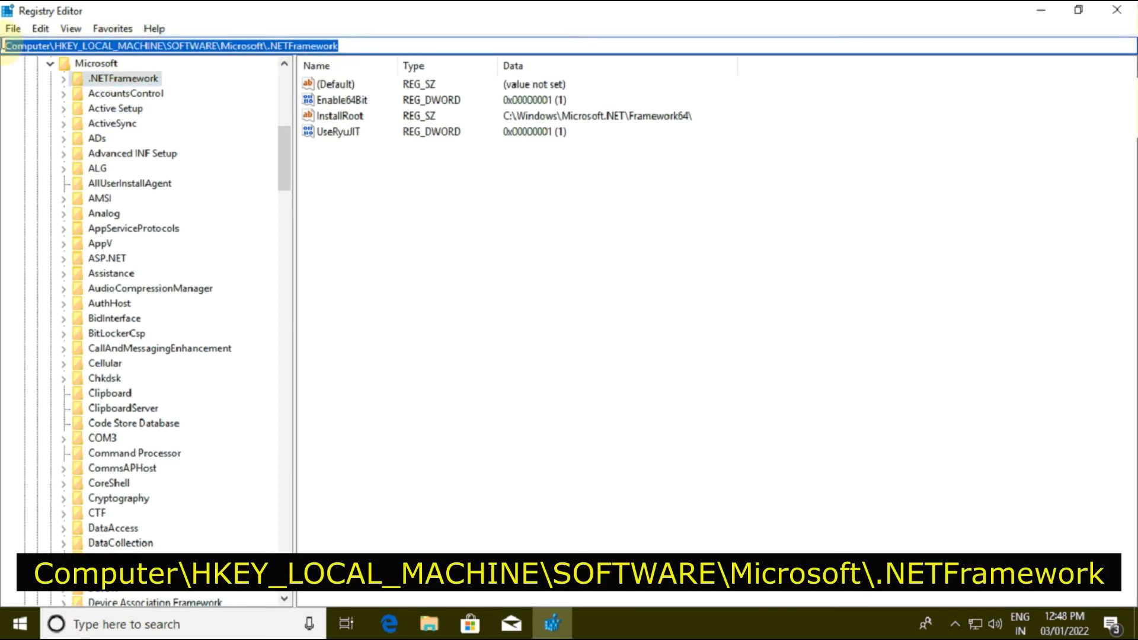
click(454, 198)
click(346, 105)
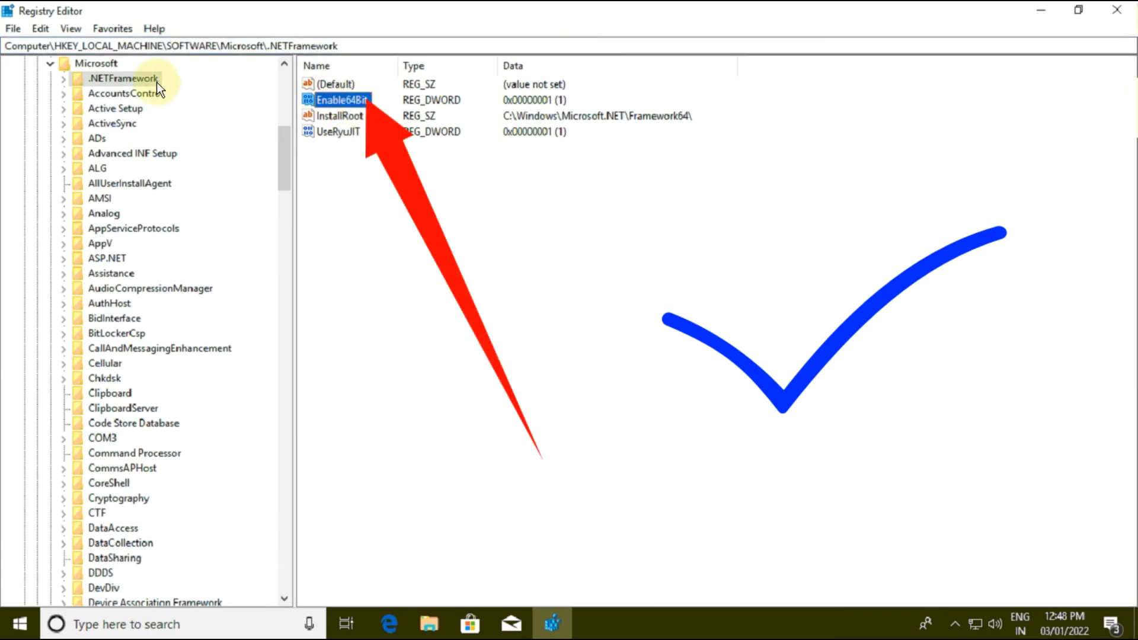
Step: Go to the registry key HKEY_LOCAL_MACHINE\SOFTWARE\WOW6432Node\Microsoft\.NETFramework and highlight its path
click(51, 65)
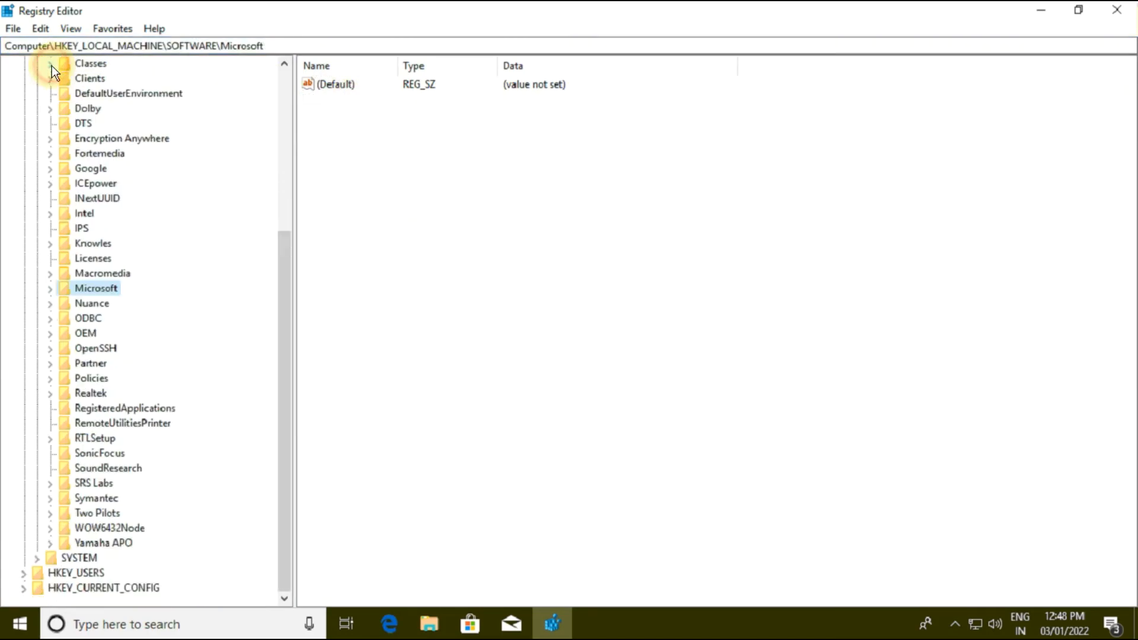
click(92, 528)
click(50, 528)
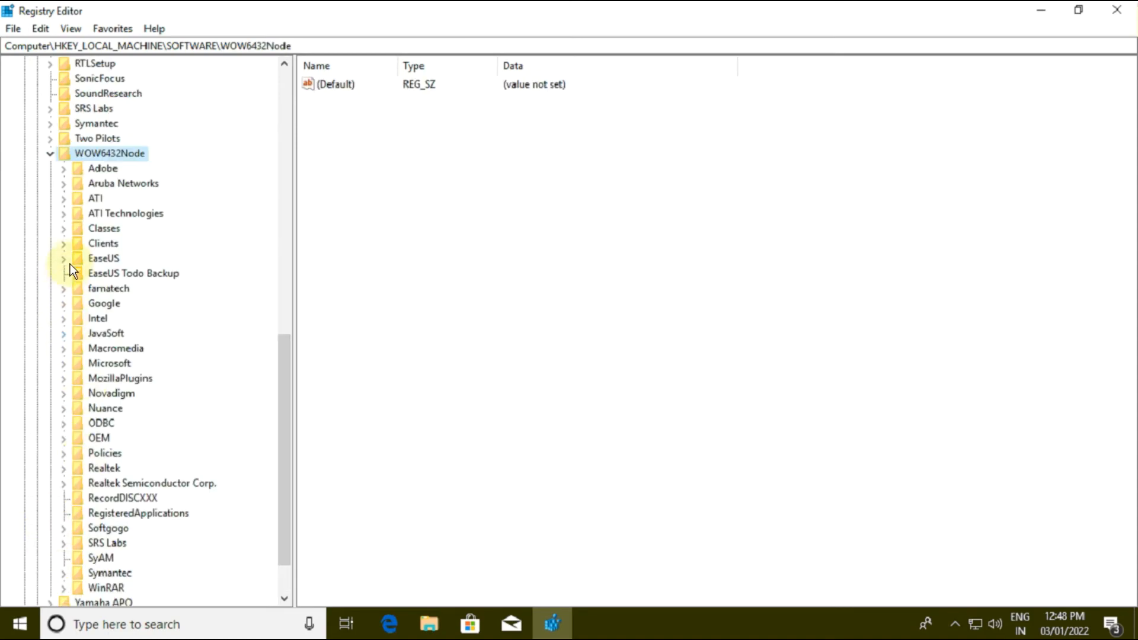
click(64, 364)
click(116, 83)
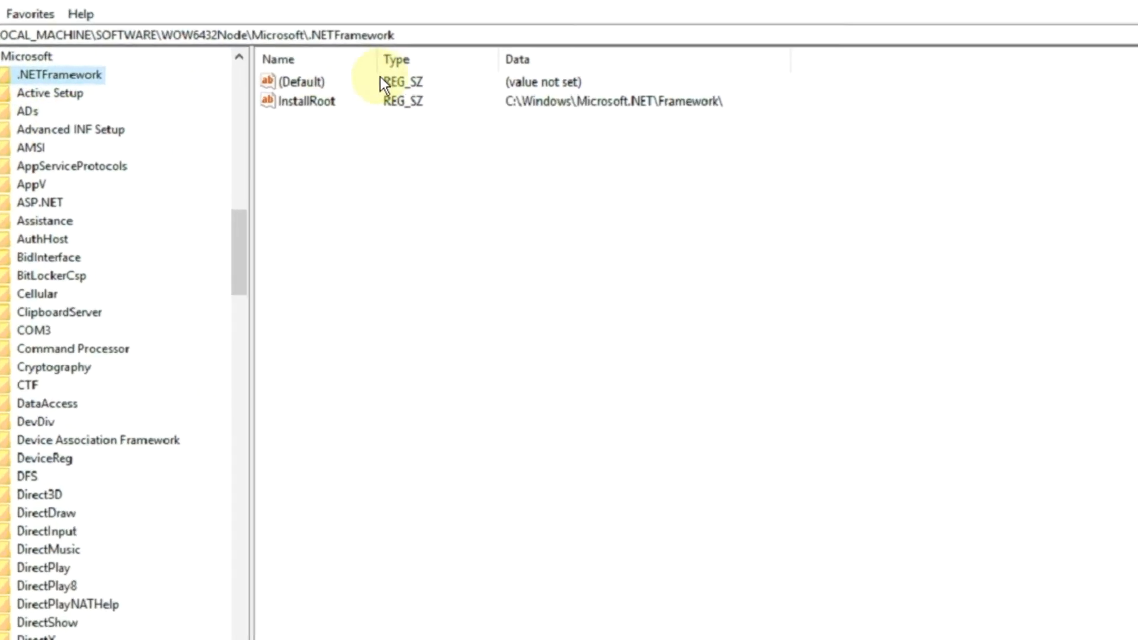
drag(424, 46, 5, 46)
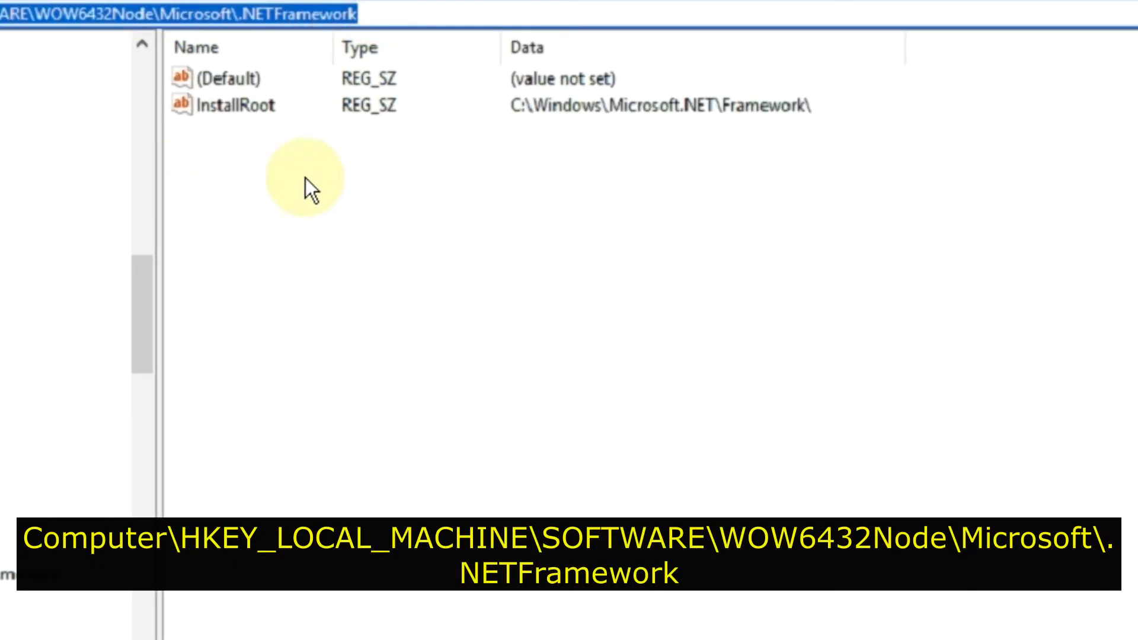
Step: Create a DWORD (32-bit) value named EnableIEHosting in the WOW6432Node .NETFramework key
right_click(261, 144)
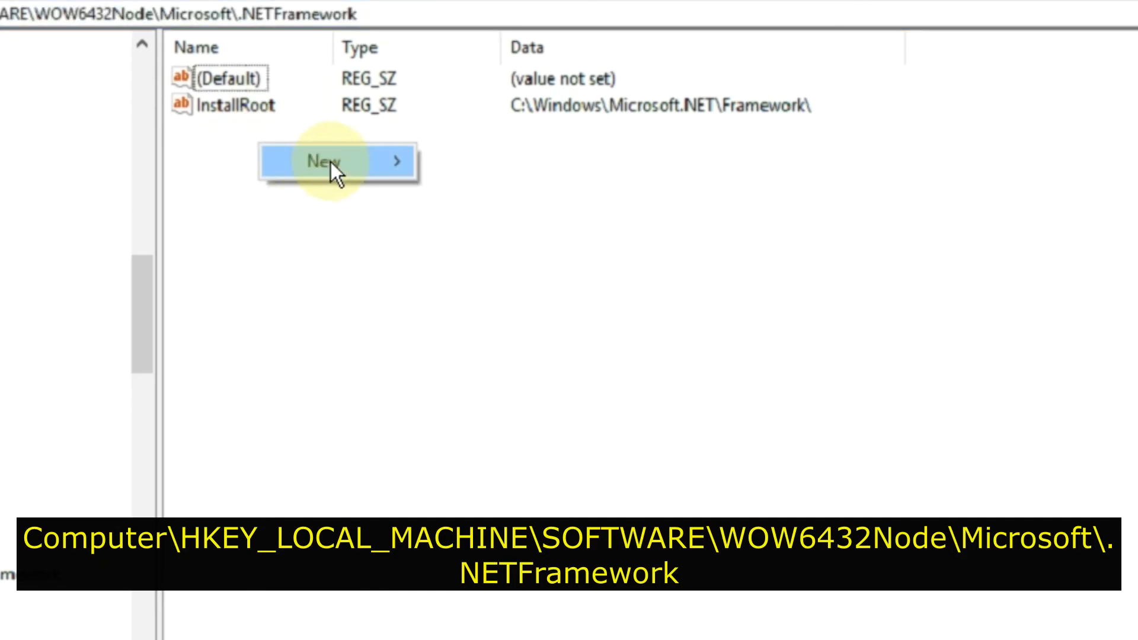
mouse_move(335, 165)
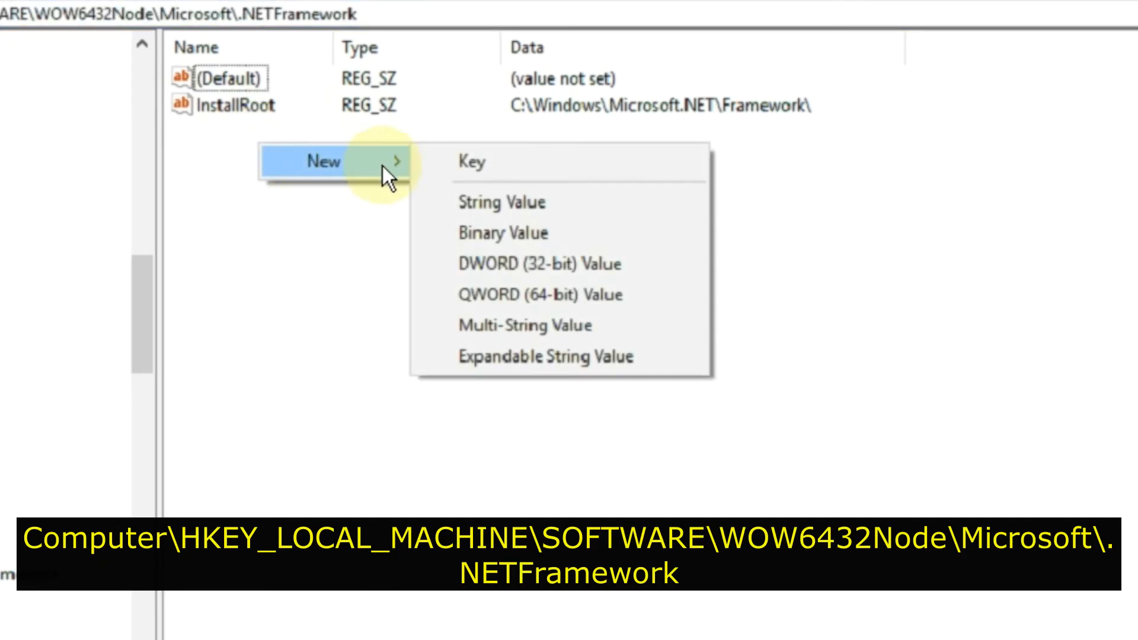
click(513, 265)
text(Enabl)
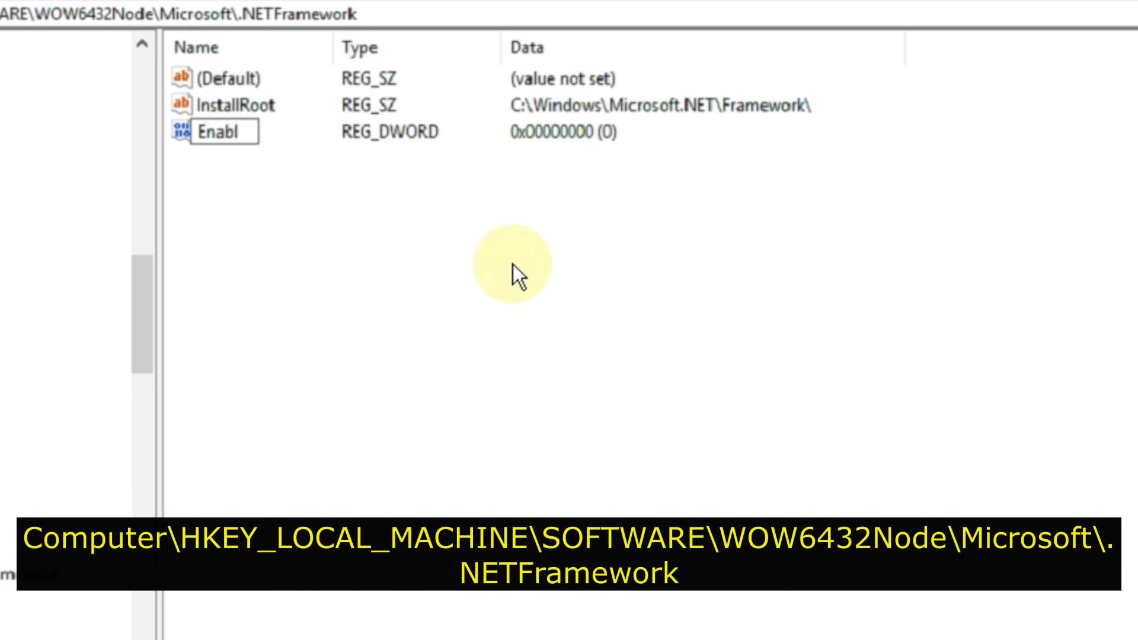
text(eIEHosting)
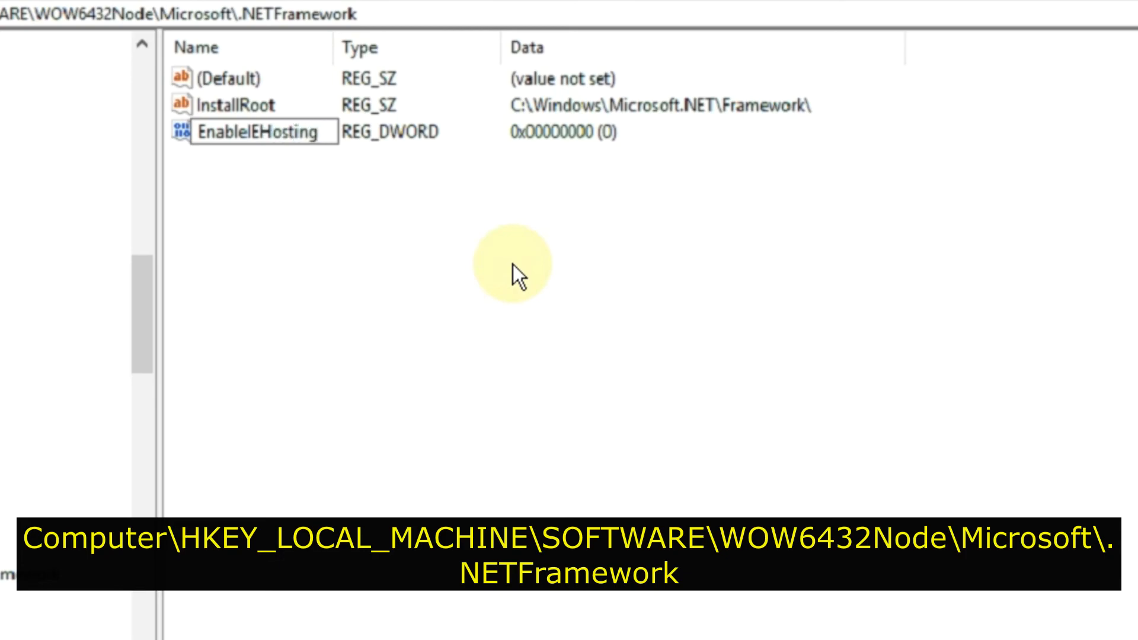
click(512, 265)
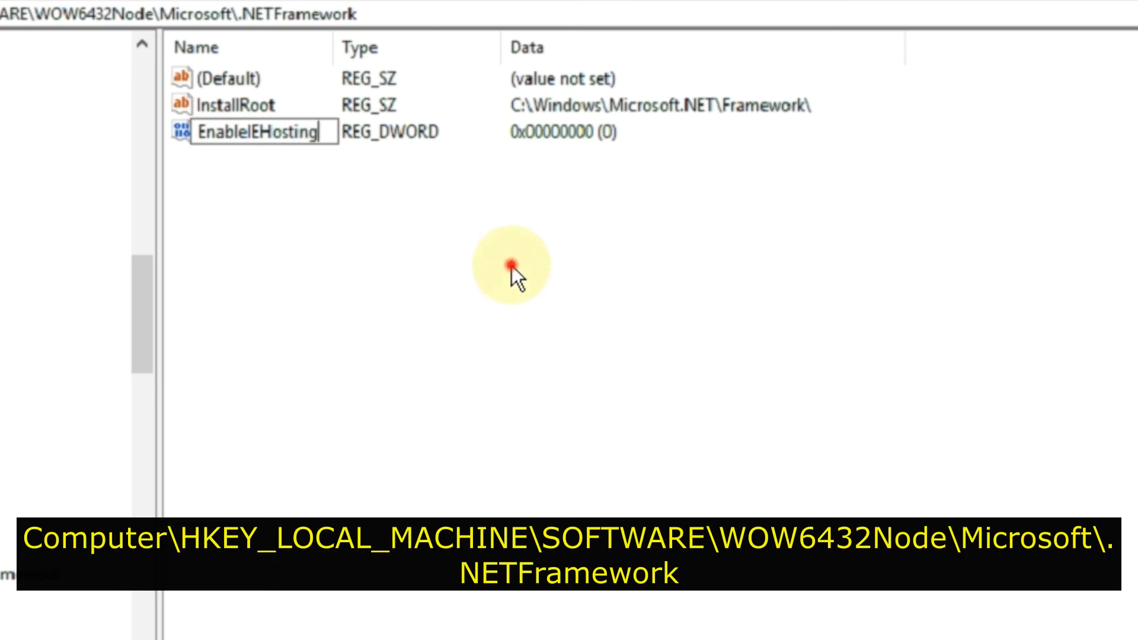
Step: Set the EnableIEHosting value data to 1 with the hexadecimal base
double_click(314, 137)
drag(97, 70, 610, 219)
text(1)
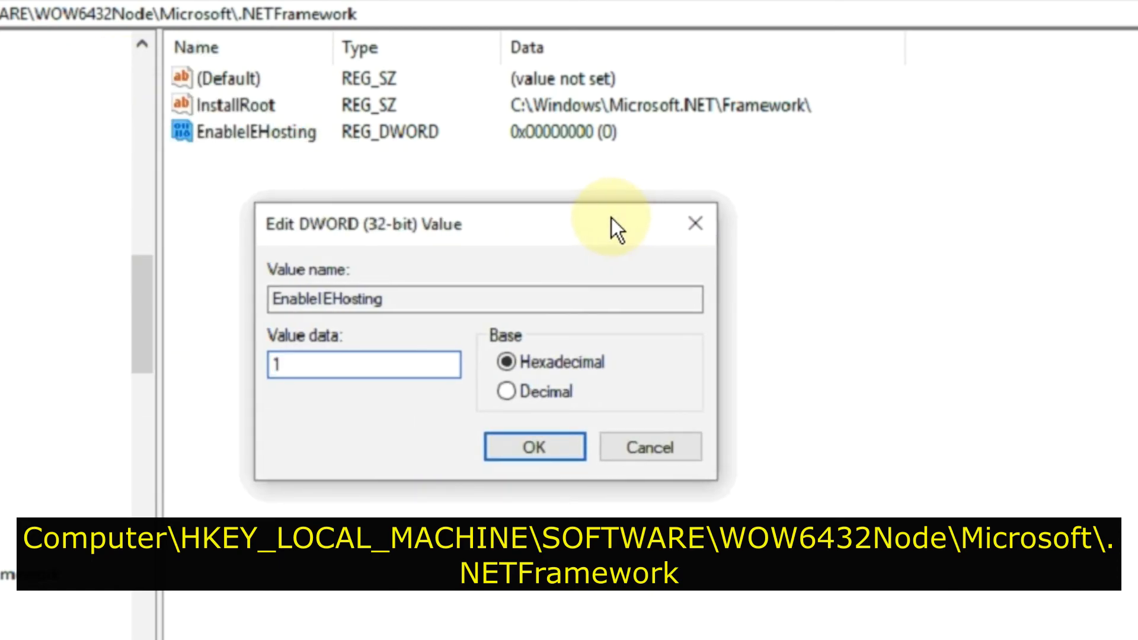
click(567, 443)
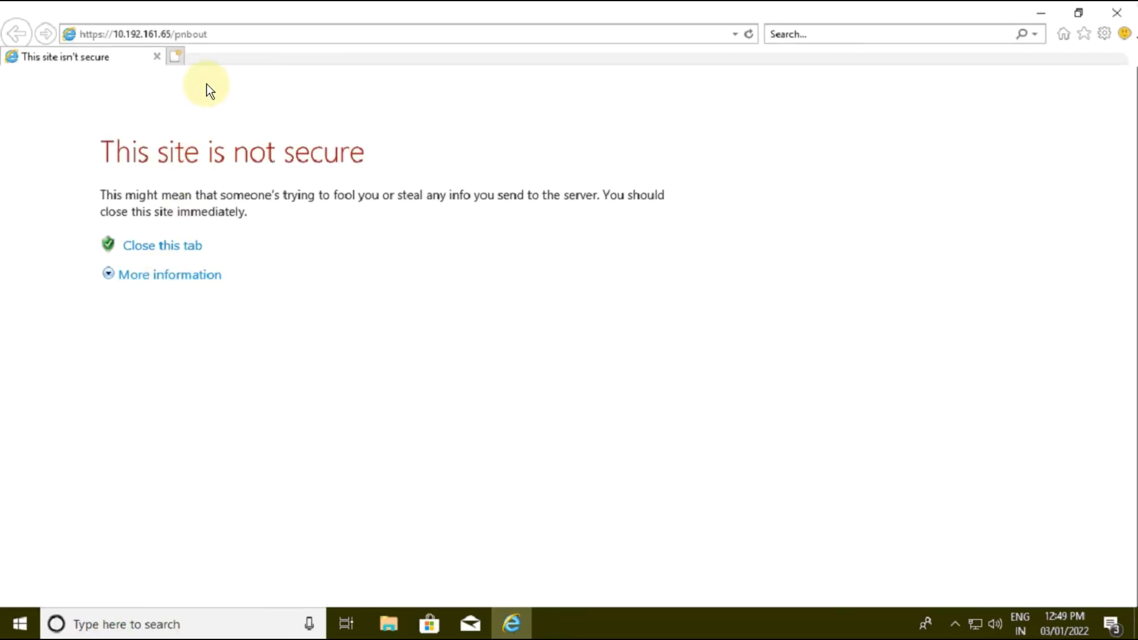
Step: Show the Menu bar, Favorites bar and Status bar in Internet Explorer
right_click(209, 59)
click(230, 68)
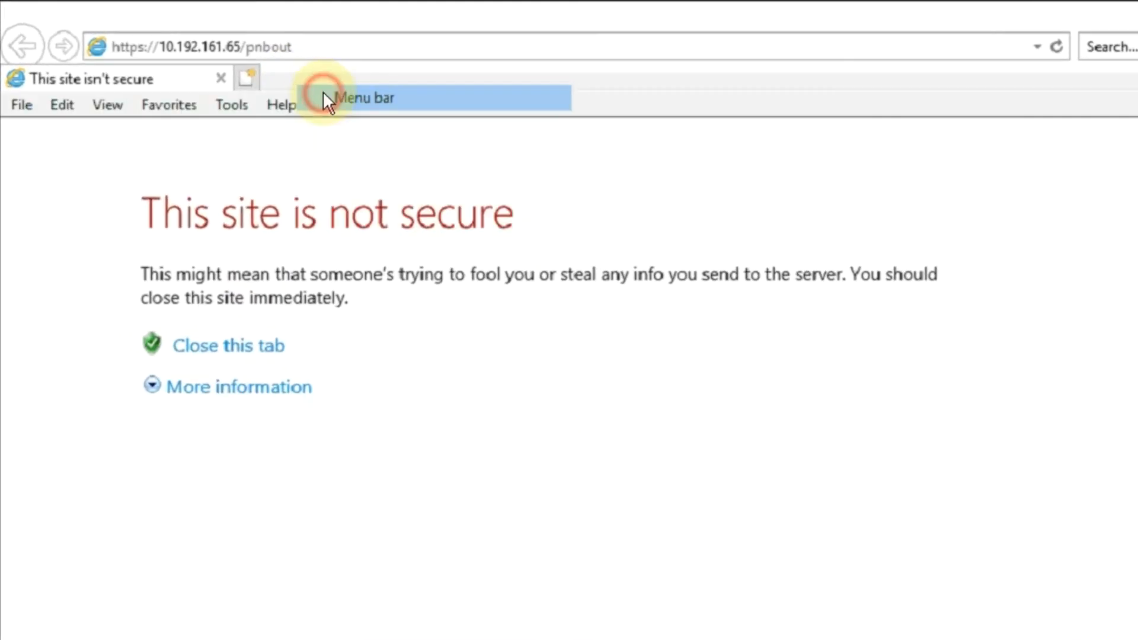
right_click(311, 77)
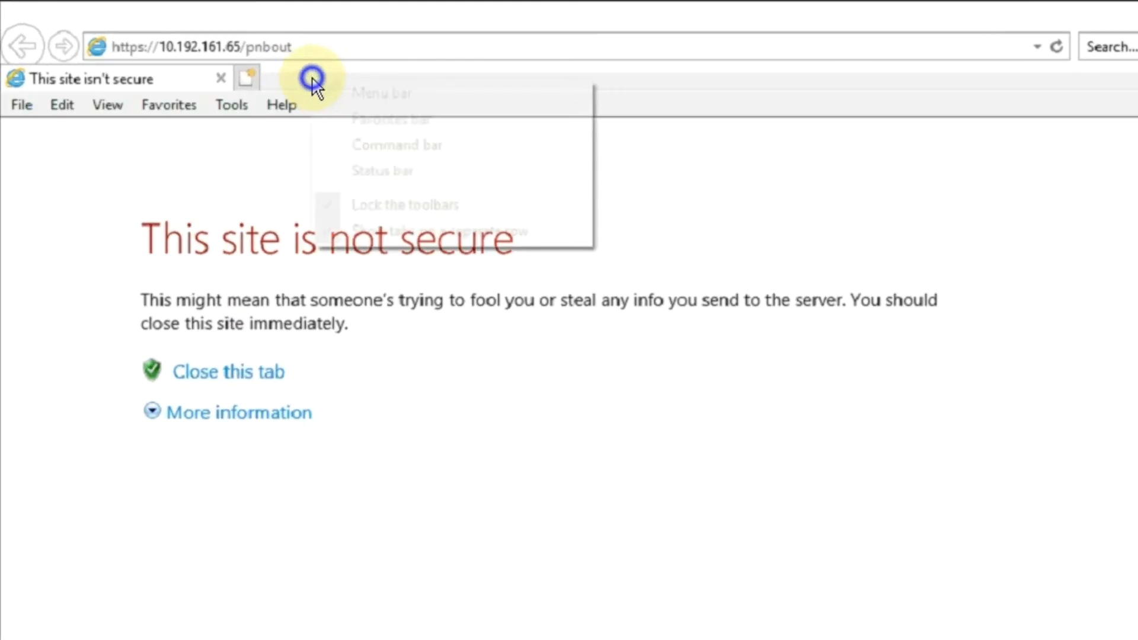
click(351, 114)
right_click(337, 72)
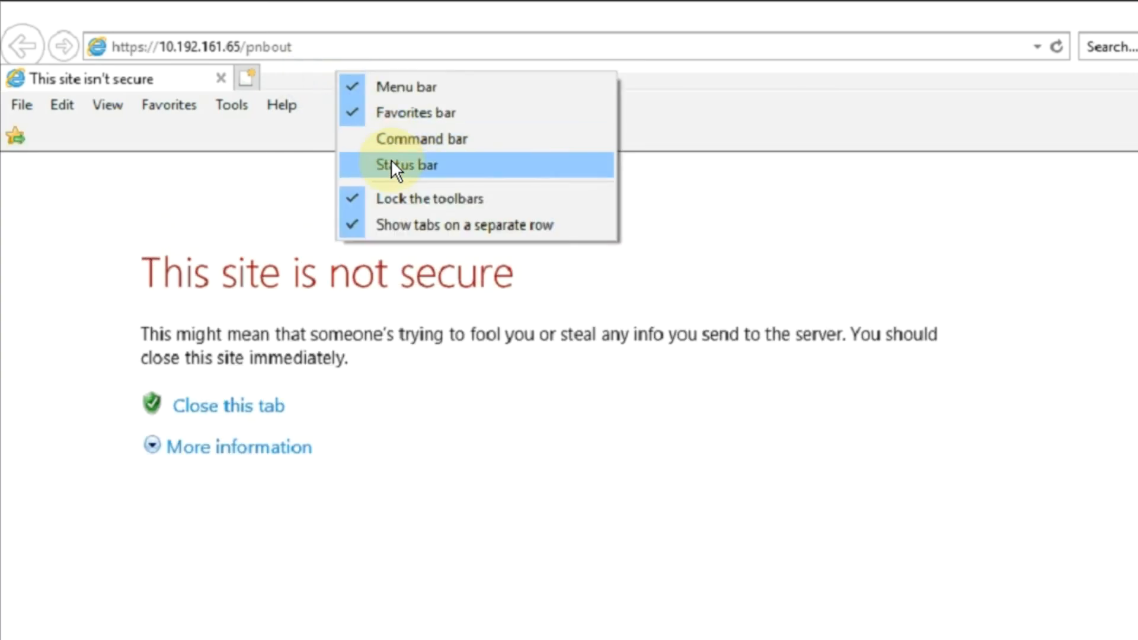
click(393, 166)
Step: Review the status of the loaded toolbars and extensions in Manage Add-ons, and close the dialog
click(167, 76)
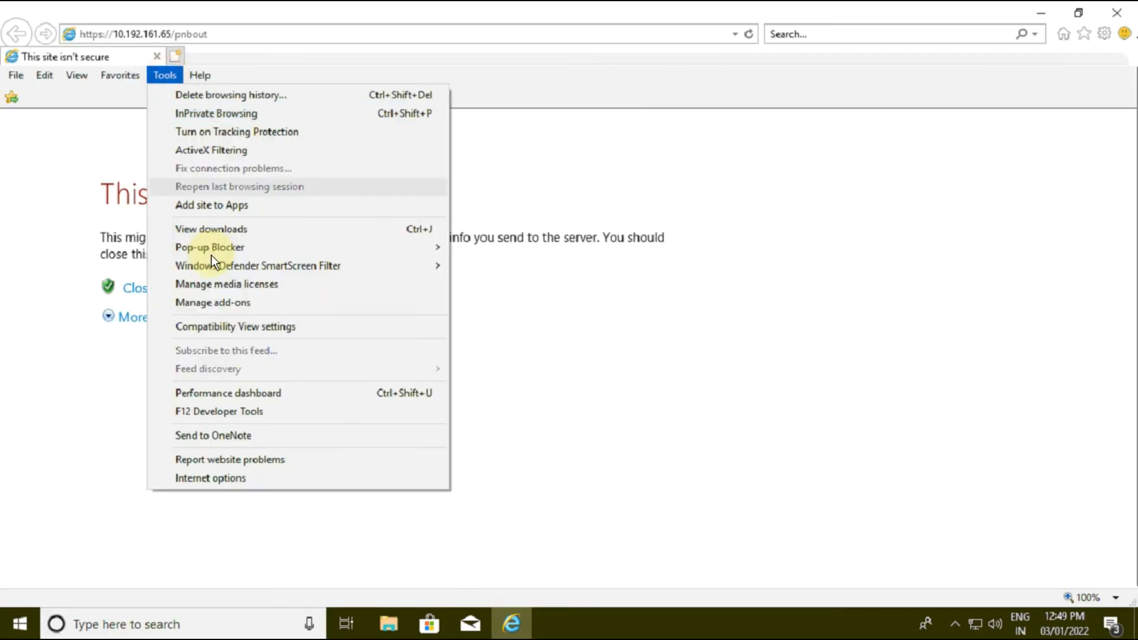
click(221, 303)
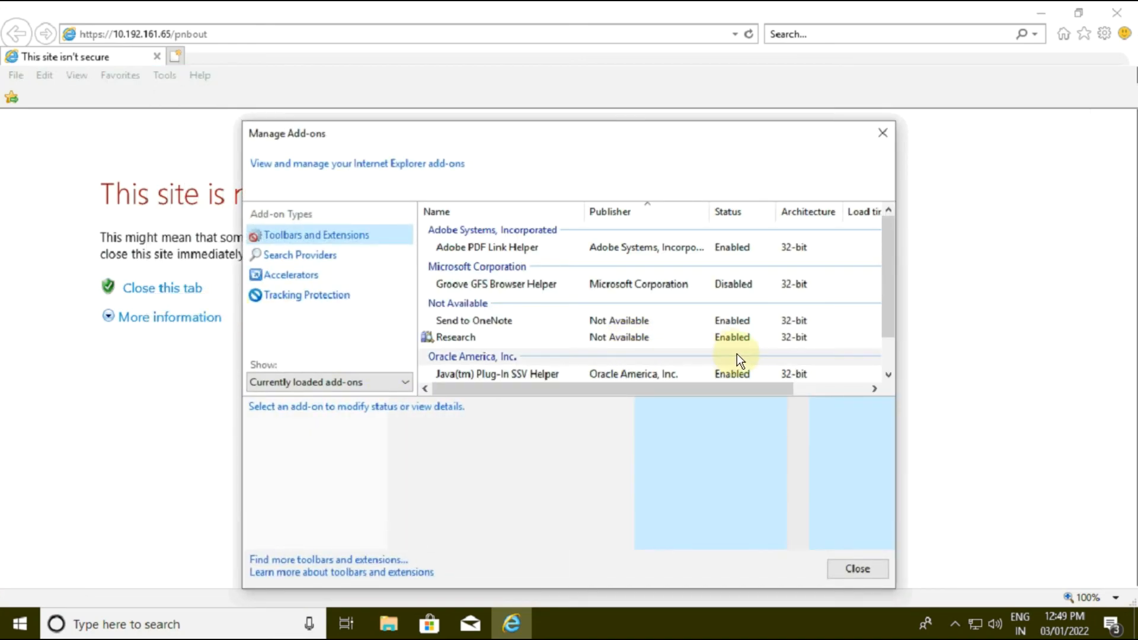
scroll(736, 353, down, 1)
click(853, 573)
Step: Add the website 10.192.161.65 to the Compatibility View list and close the settings
click(166, 78)
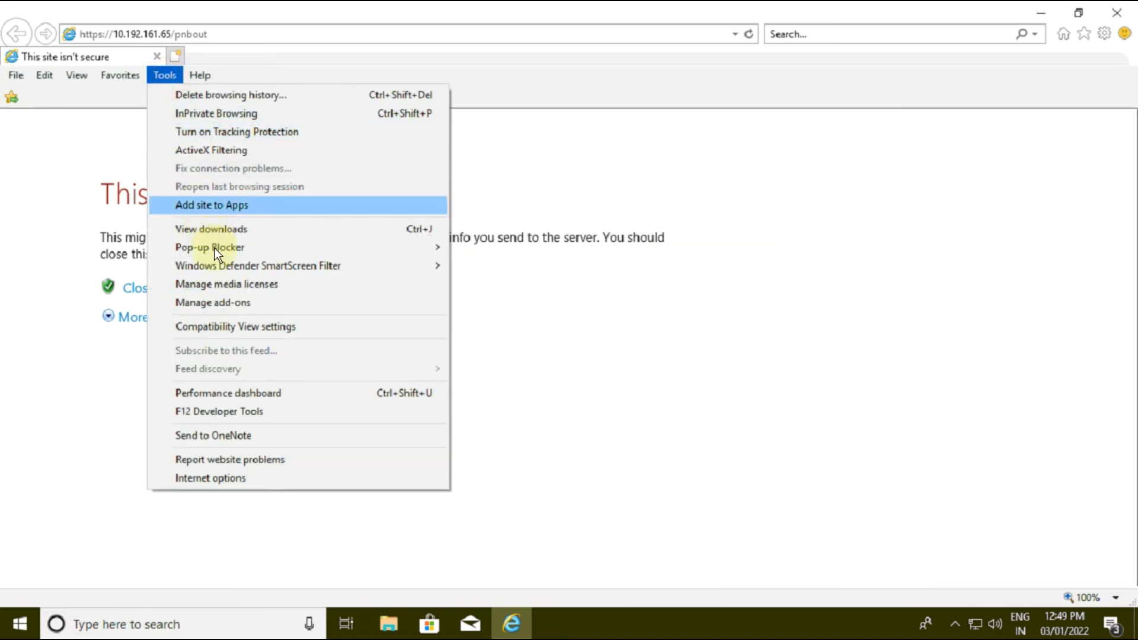
click(233, 326)
click(275, 112)
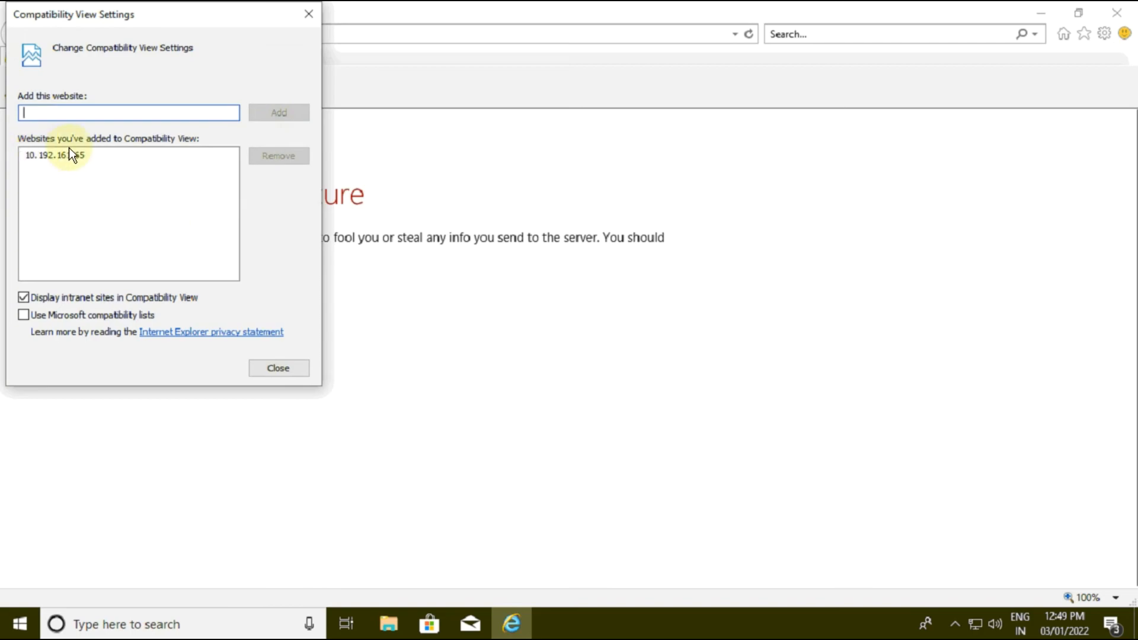
click(277, 368)
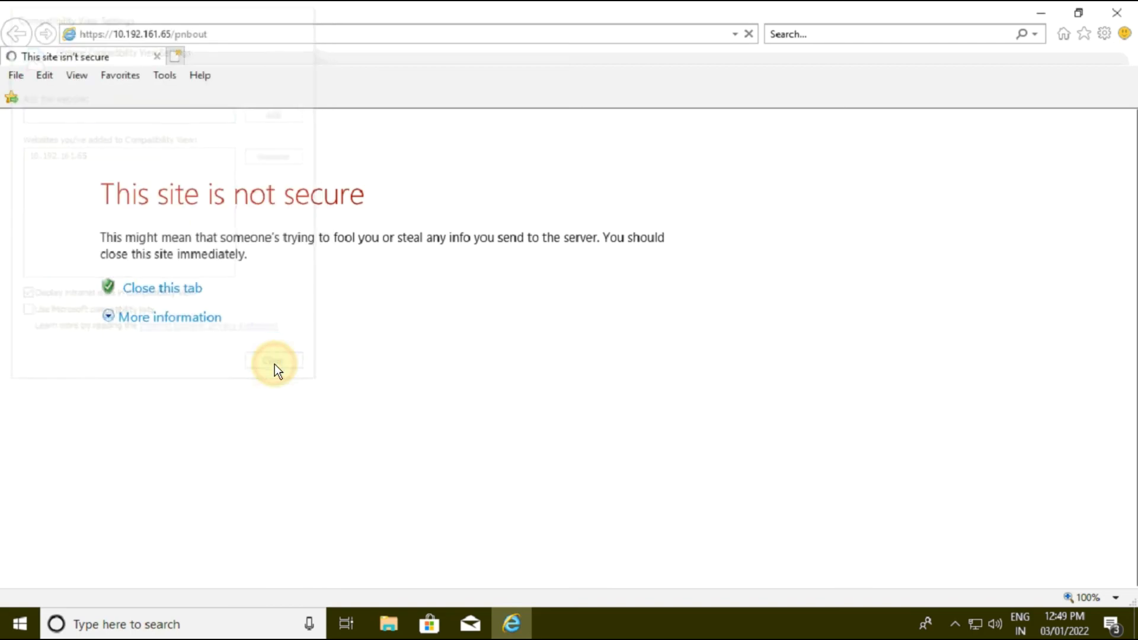
click(206, 323)
click(244, 472)
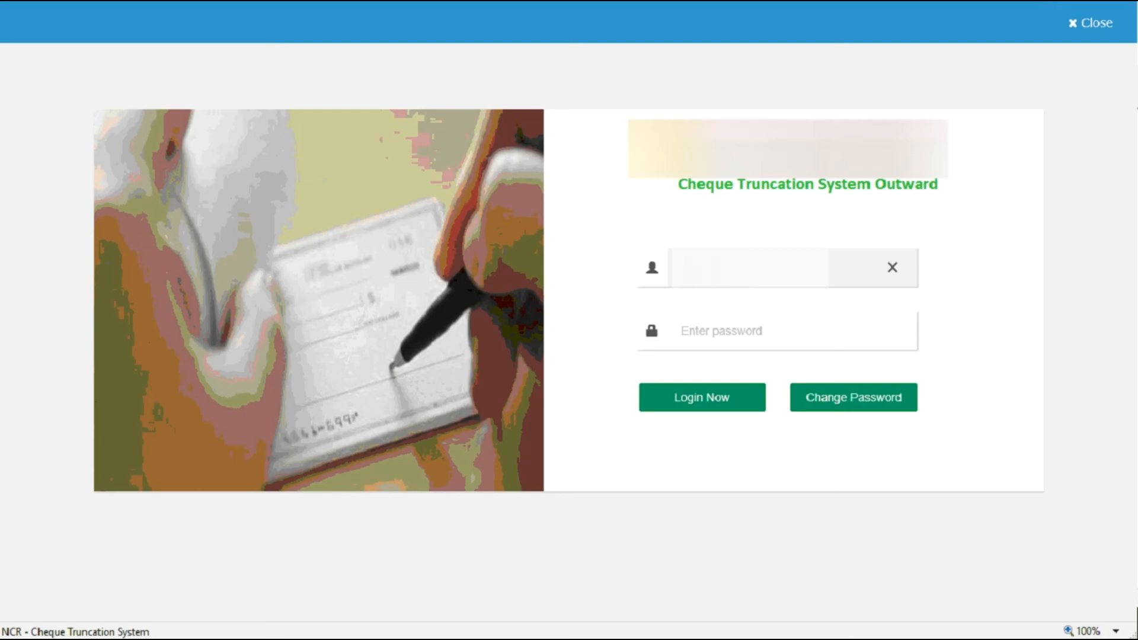
Step: Log in to Cheque Truncation System Outward with the account password and open Remote Capture (CTS-LS150)
key(Tab)
text(•••••)
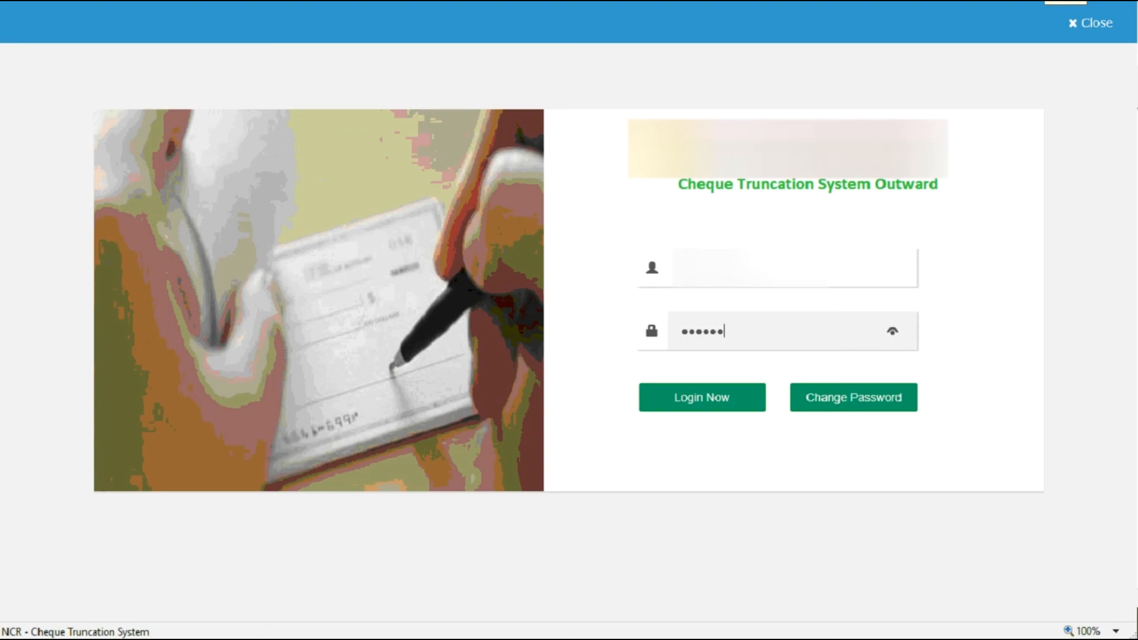
key(Return)
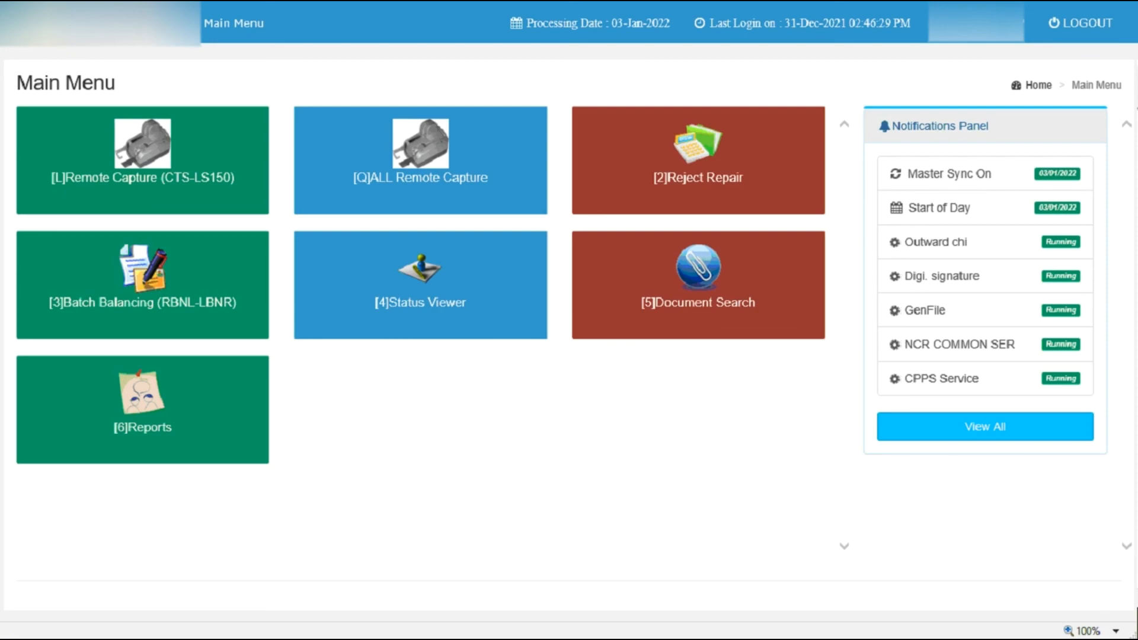
click(142, 161)
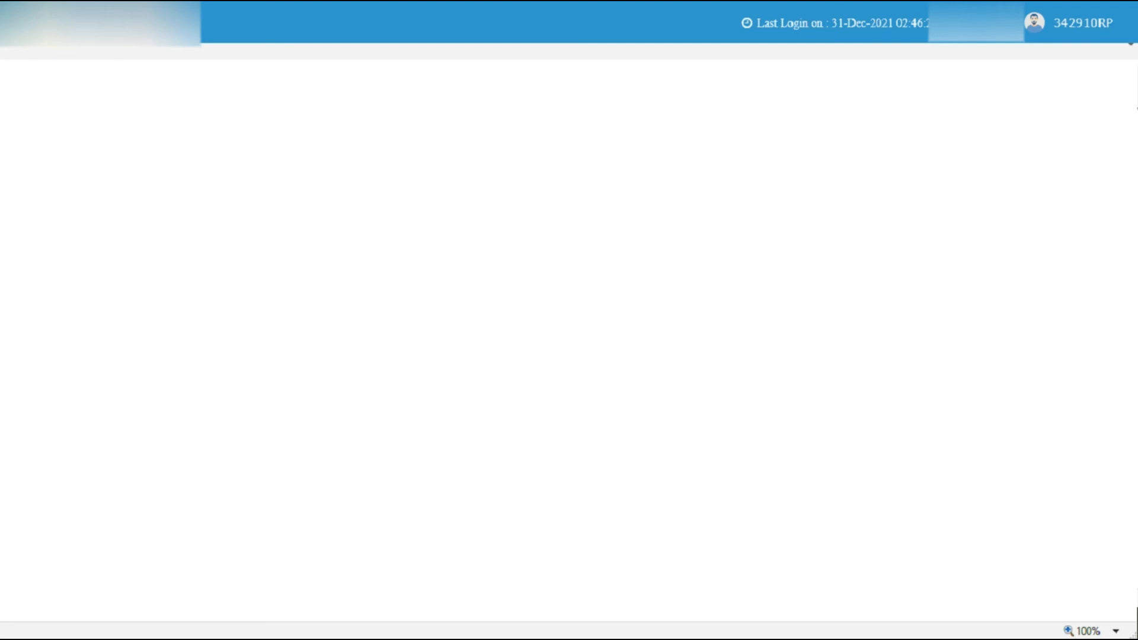